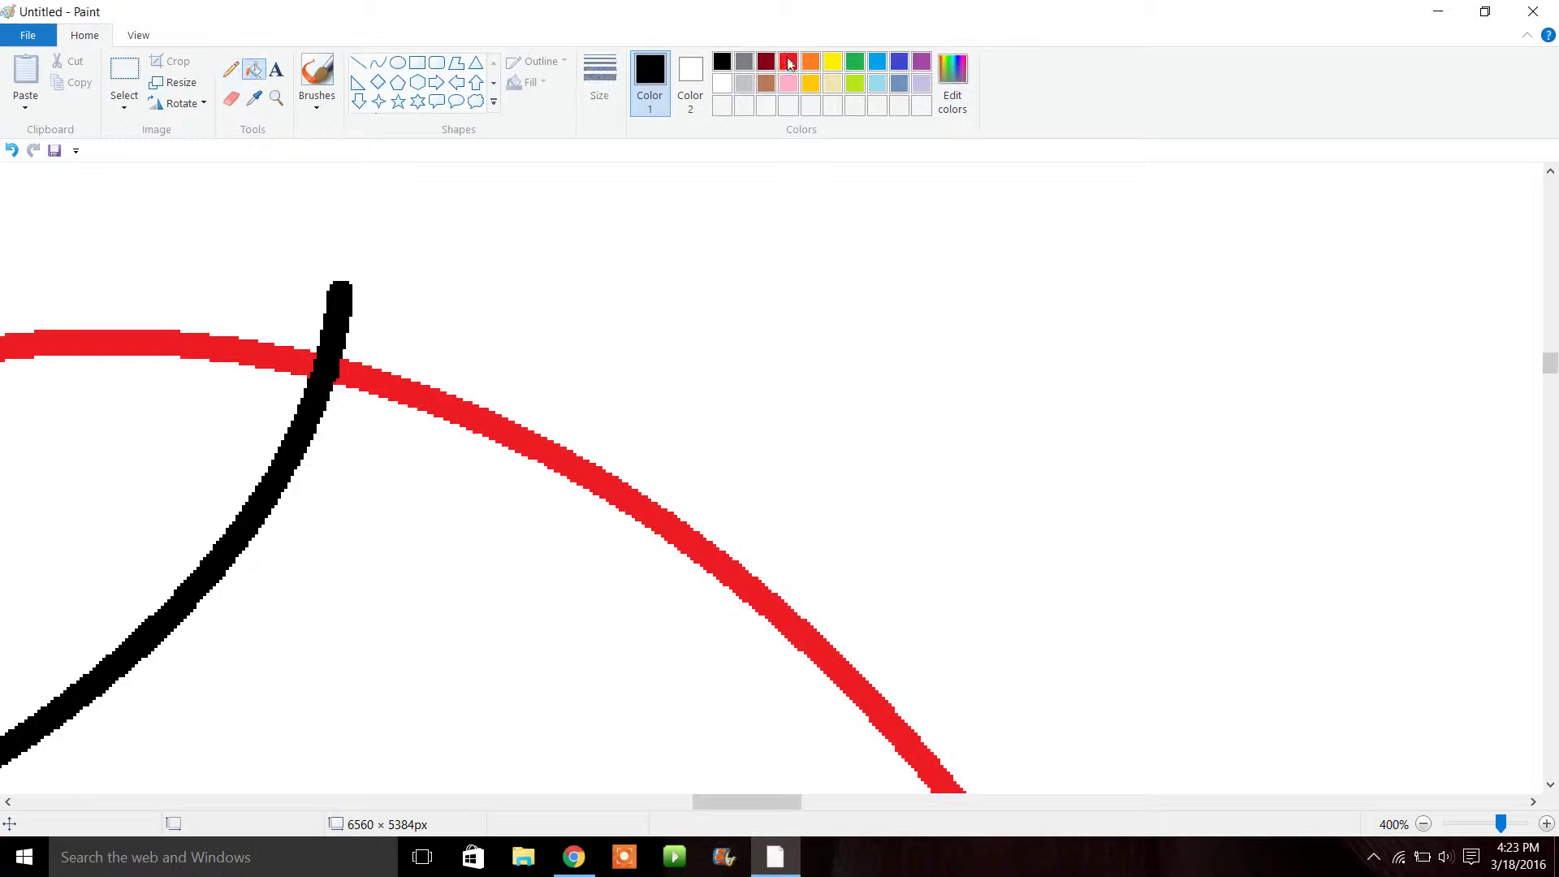
# Fill the two empty areas beside the black hair strand at the top of the right eye oval with red
pyautogui.click(202, 431)
pyautogui.click(390, 469)
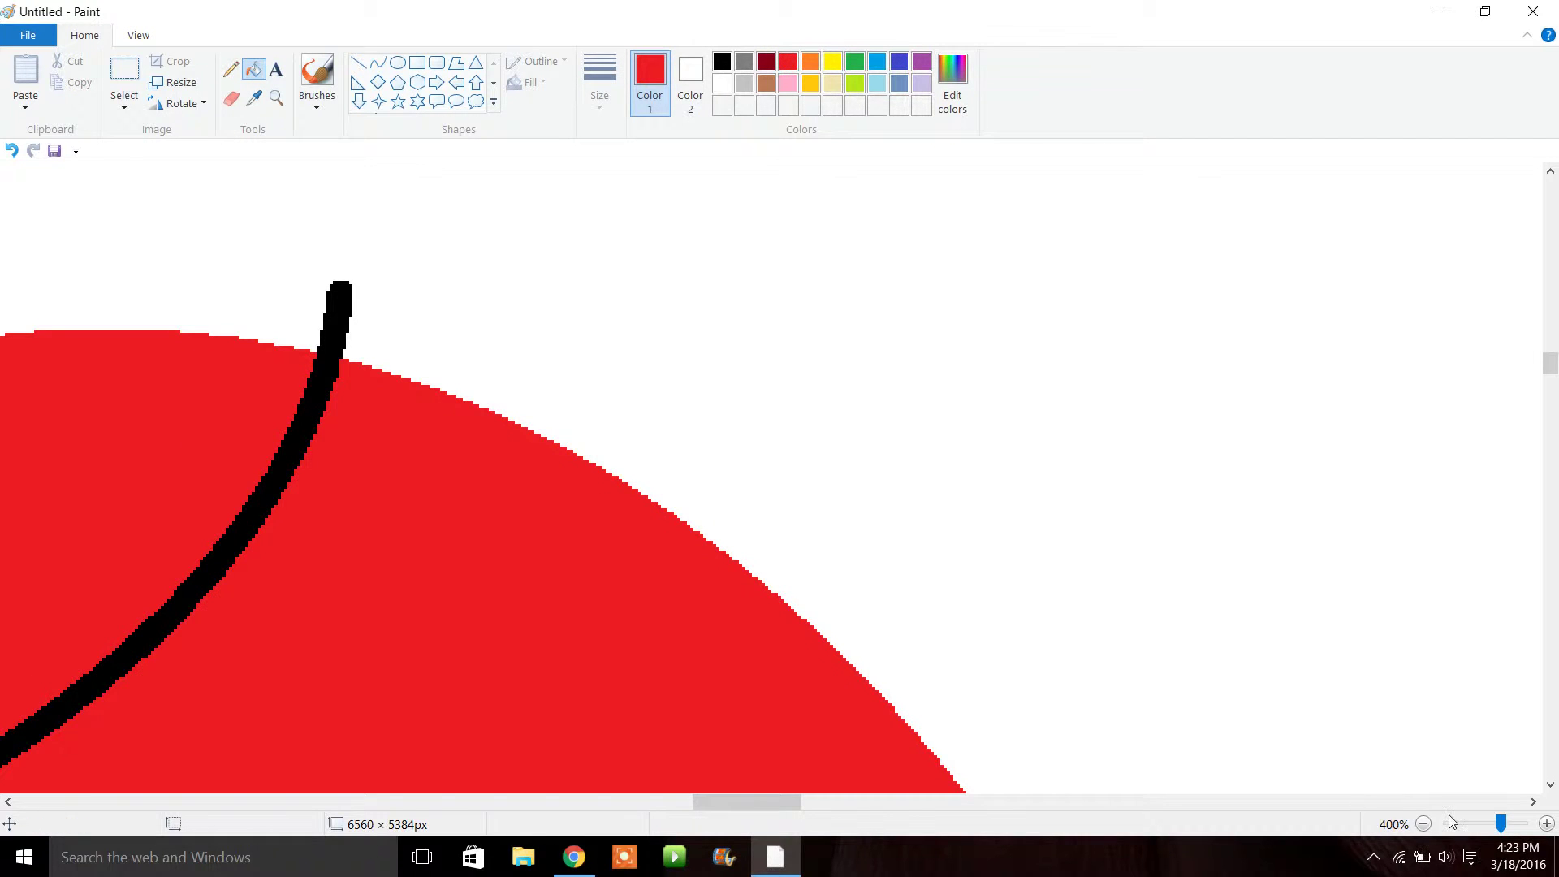
pyautogui.click(1424, 824)
pyautogui.click(1424, 825)
pyautogui.click(1424, 824)
pyautogui.click(1424, 825)
pyautogui.click(1424, 824)
pyautogui.click(1424, 824)
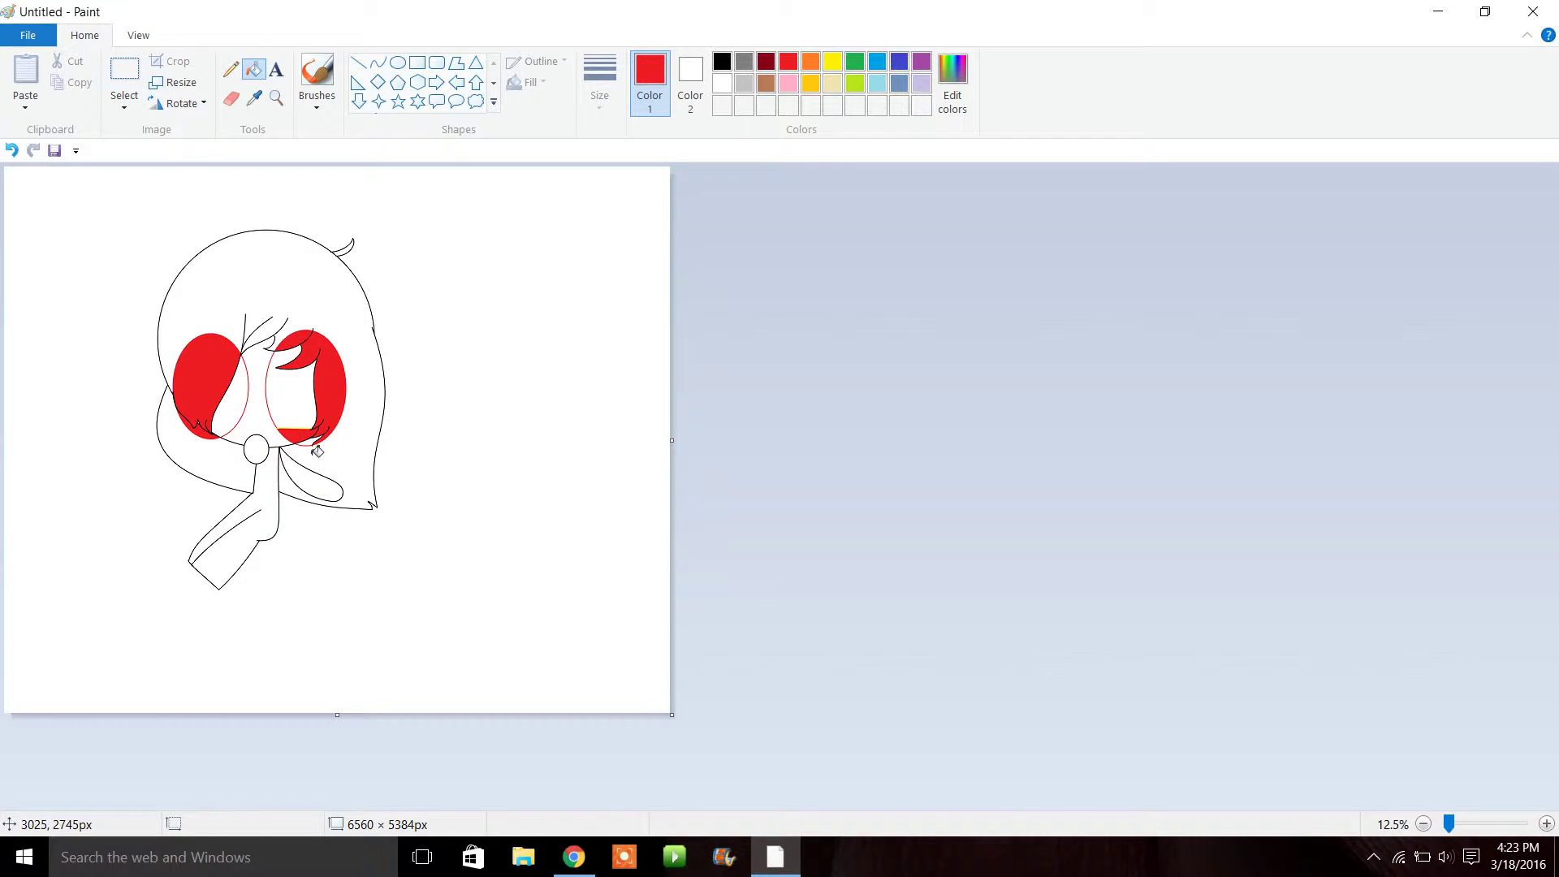
# Fill the red hair-covered area and the red sliver below the face outline of the left eye oval with white
pyautogui.click(276, 98)
pyautogui.click(289, 381)
pyautogui.click(579, 443)
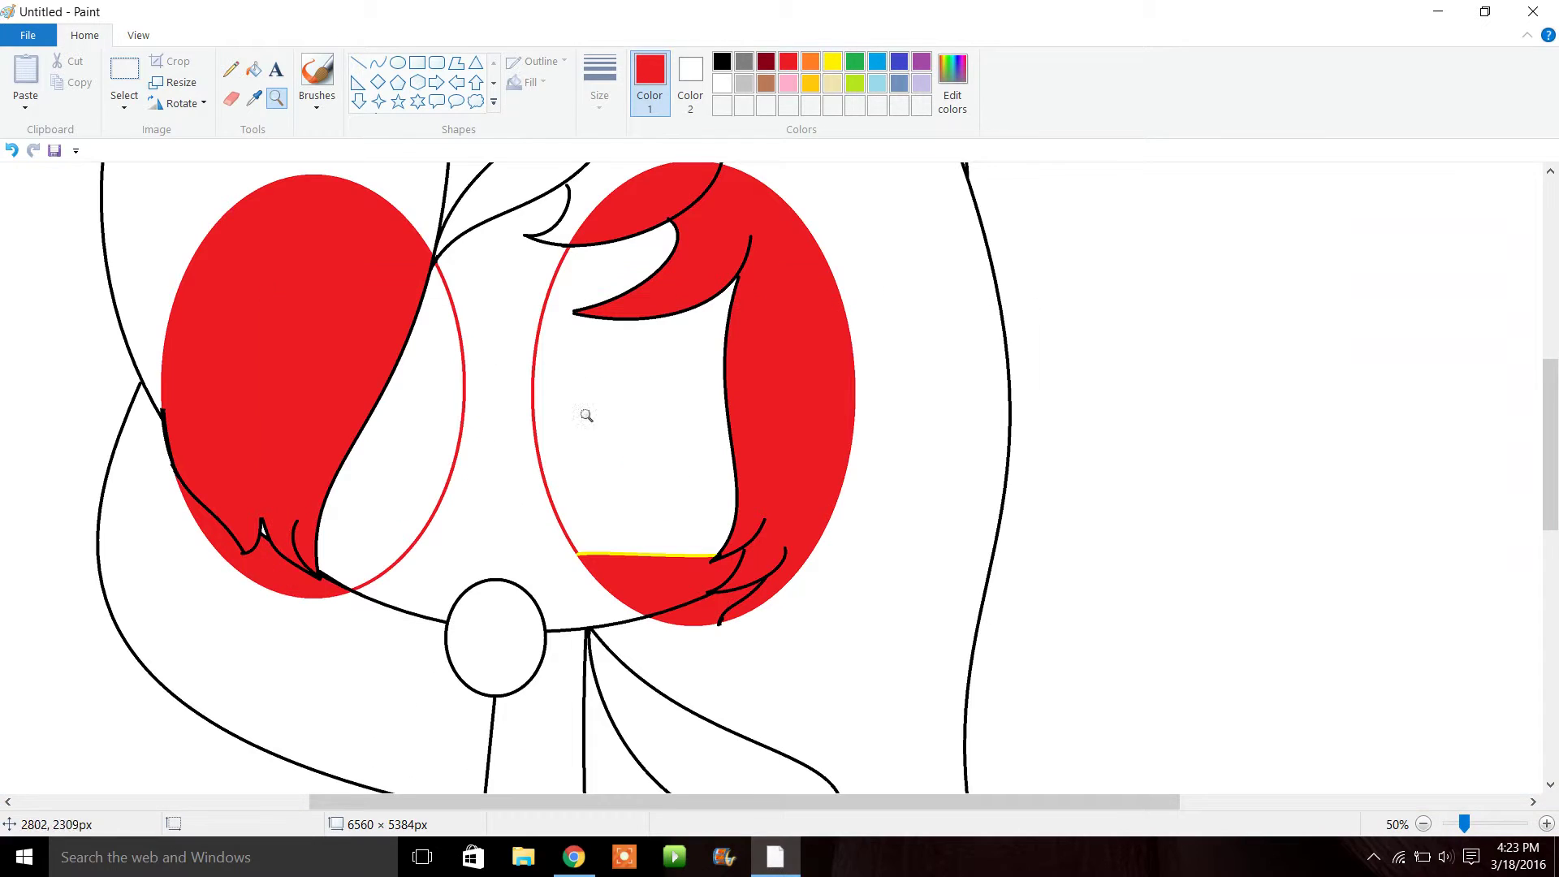
pyautogui.click(730, 83)
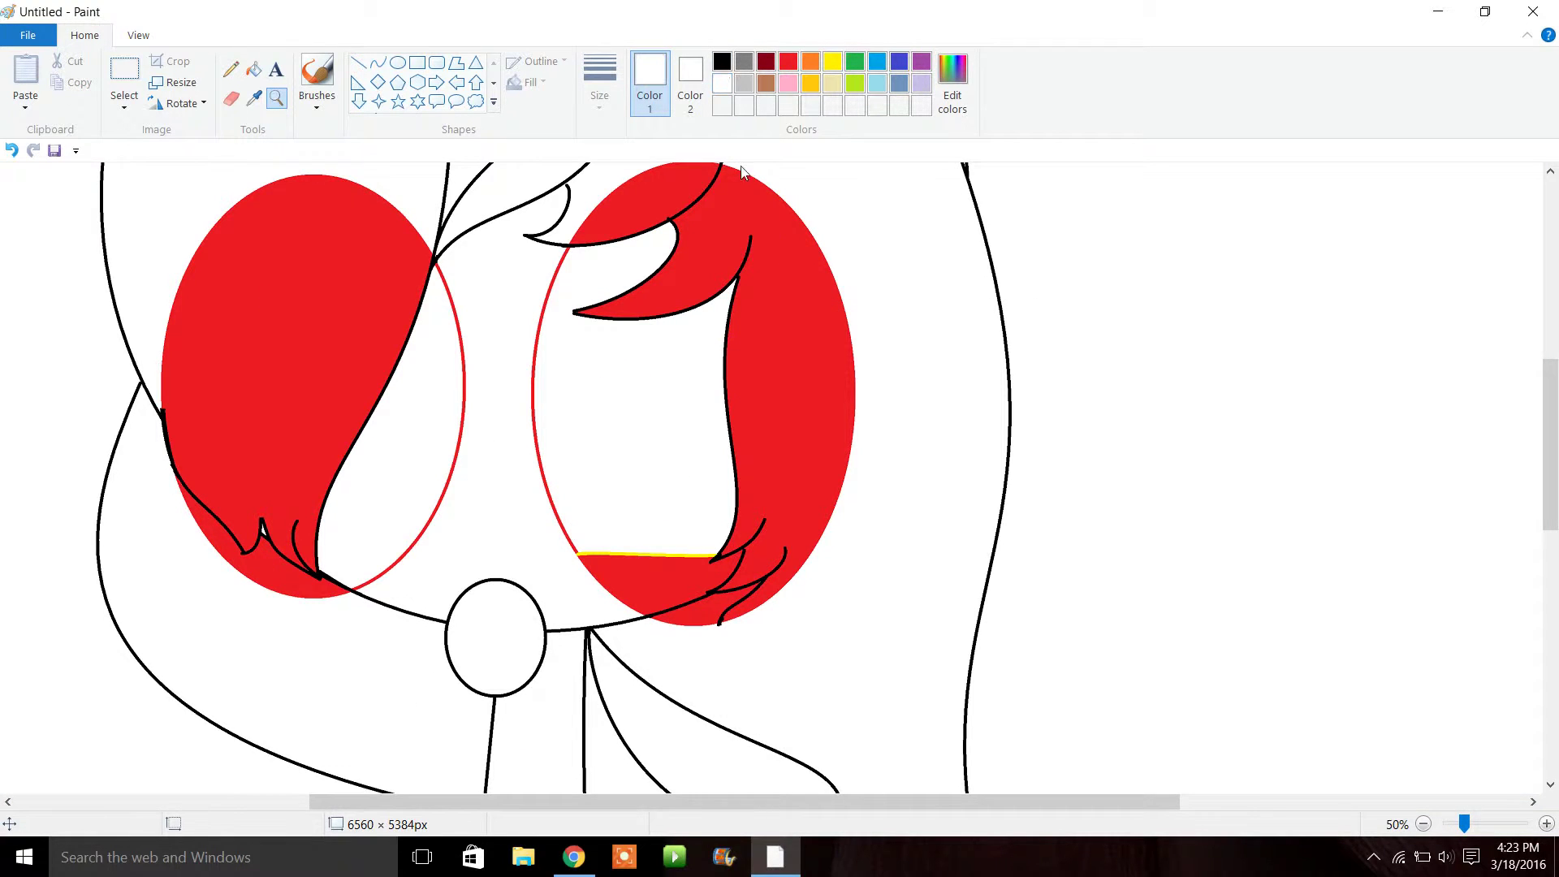
pyautogui.click(772, 234)
pyautogui.click(254, 70)
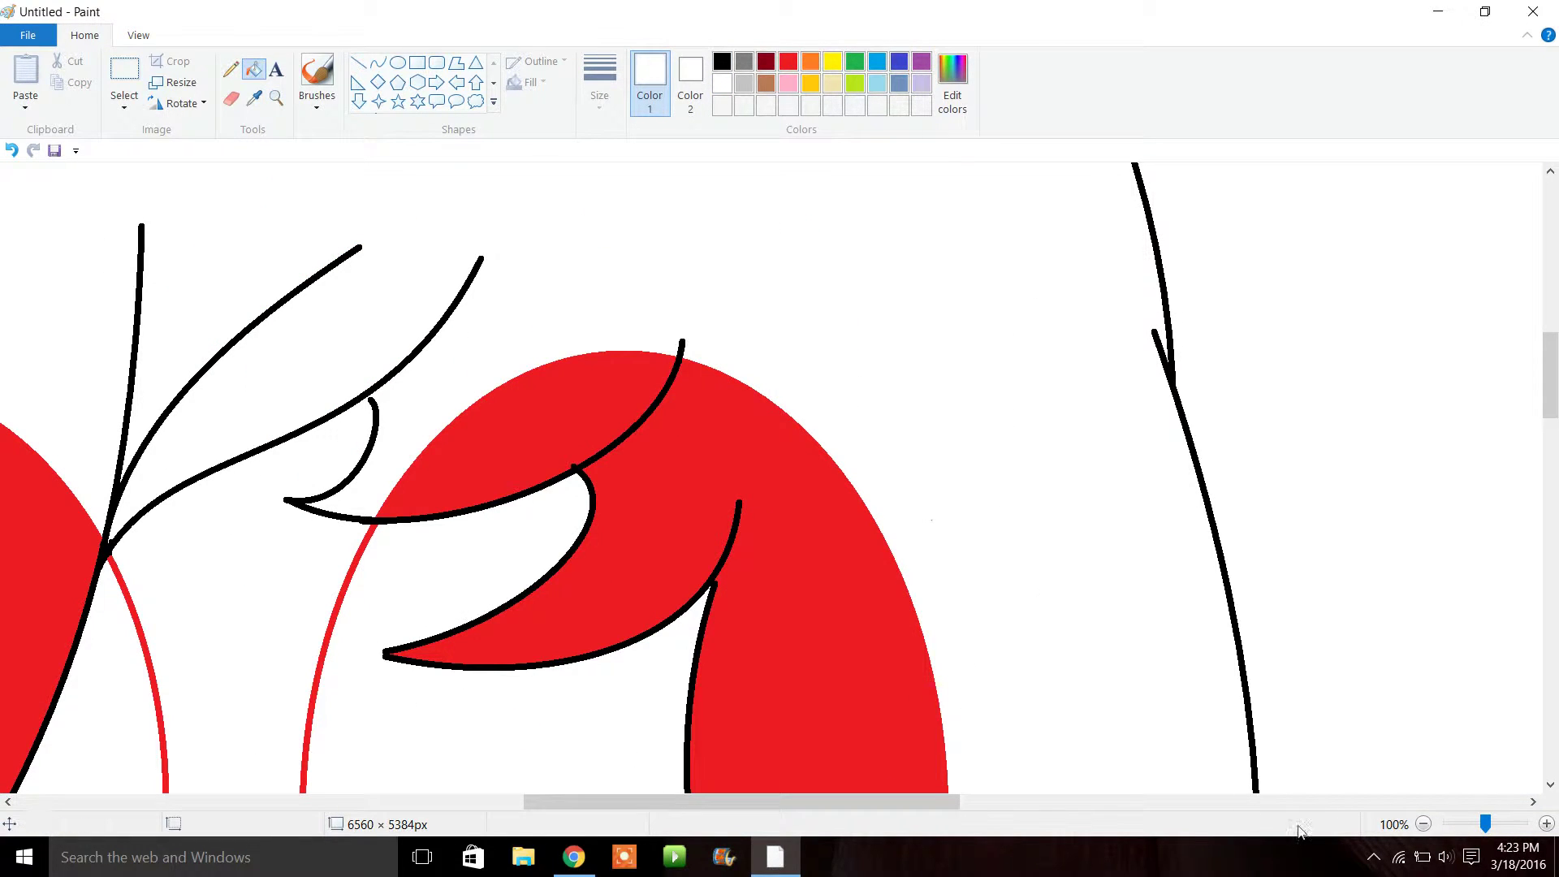
pyautogui.click(1424, 824)
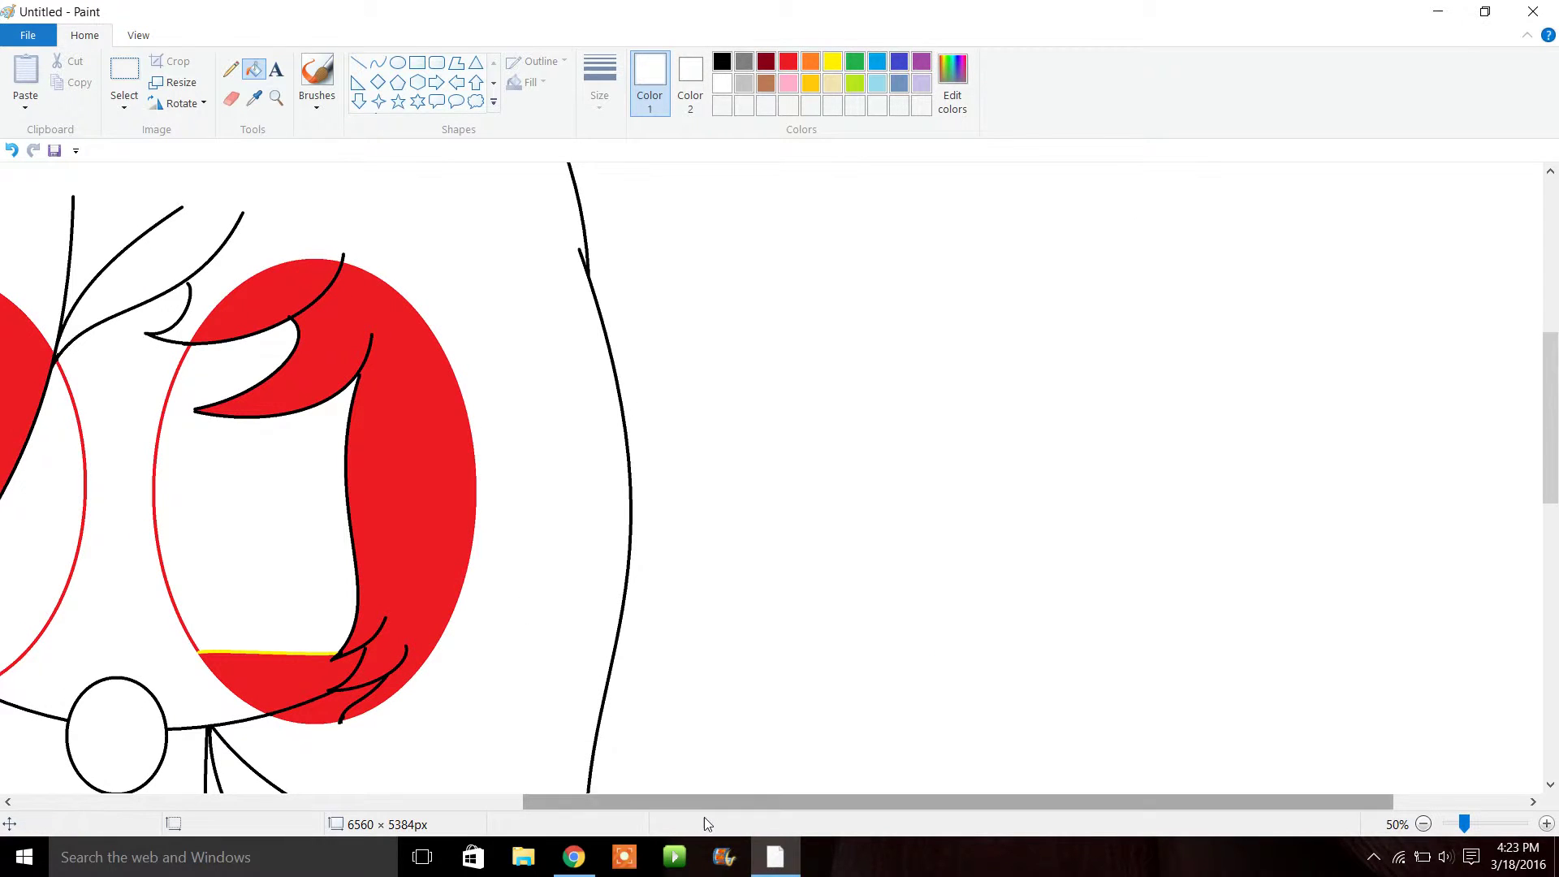
pyautogui.moveTo(681, 806); pyautogui.dragTo(497, 802)
pyautogui.click(228, 471)
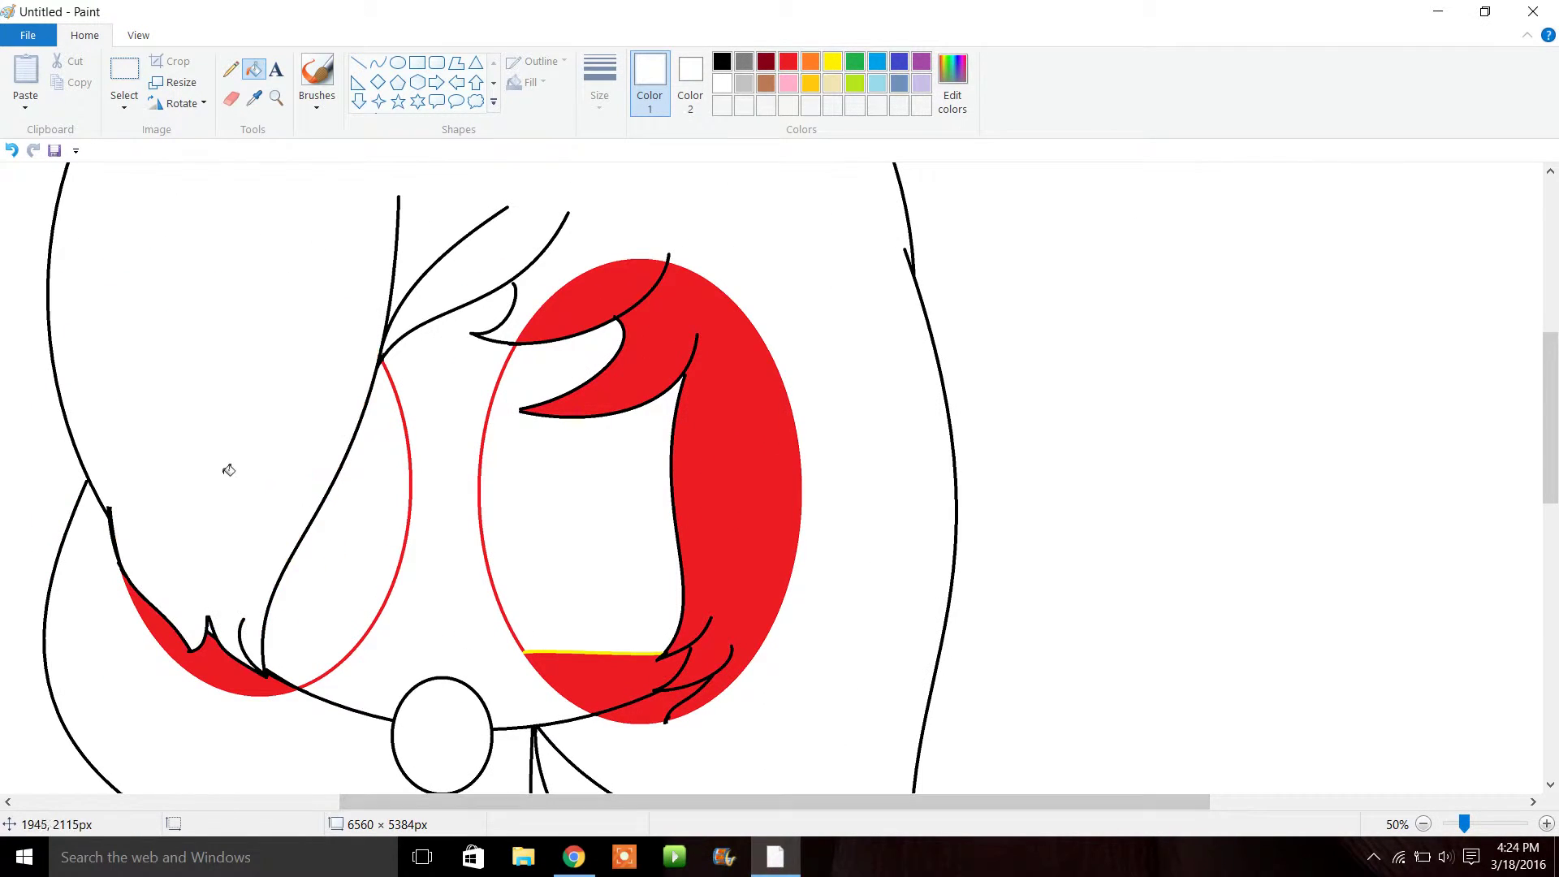
pyautogui.click(219, 670)
# Fill the red areas around the right eye with white, including the bangs section and both pieces near the cheek
pyautogui.click(723, 531)
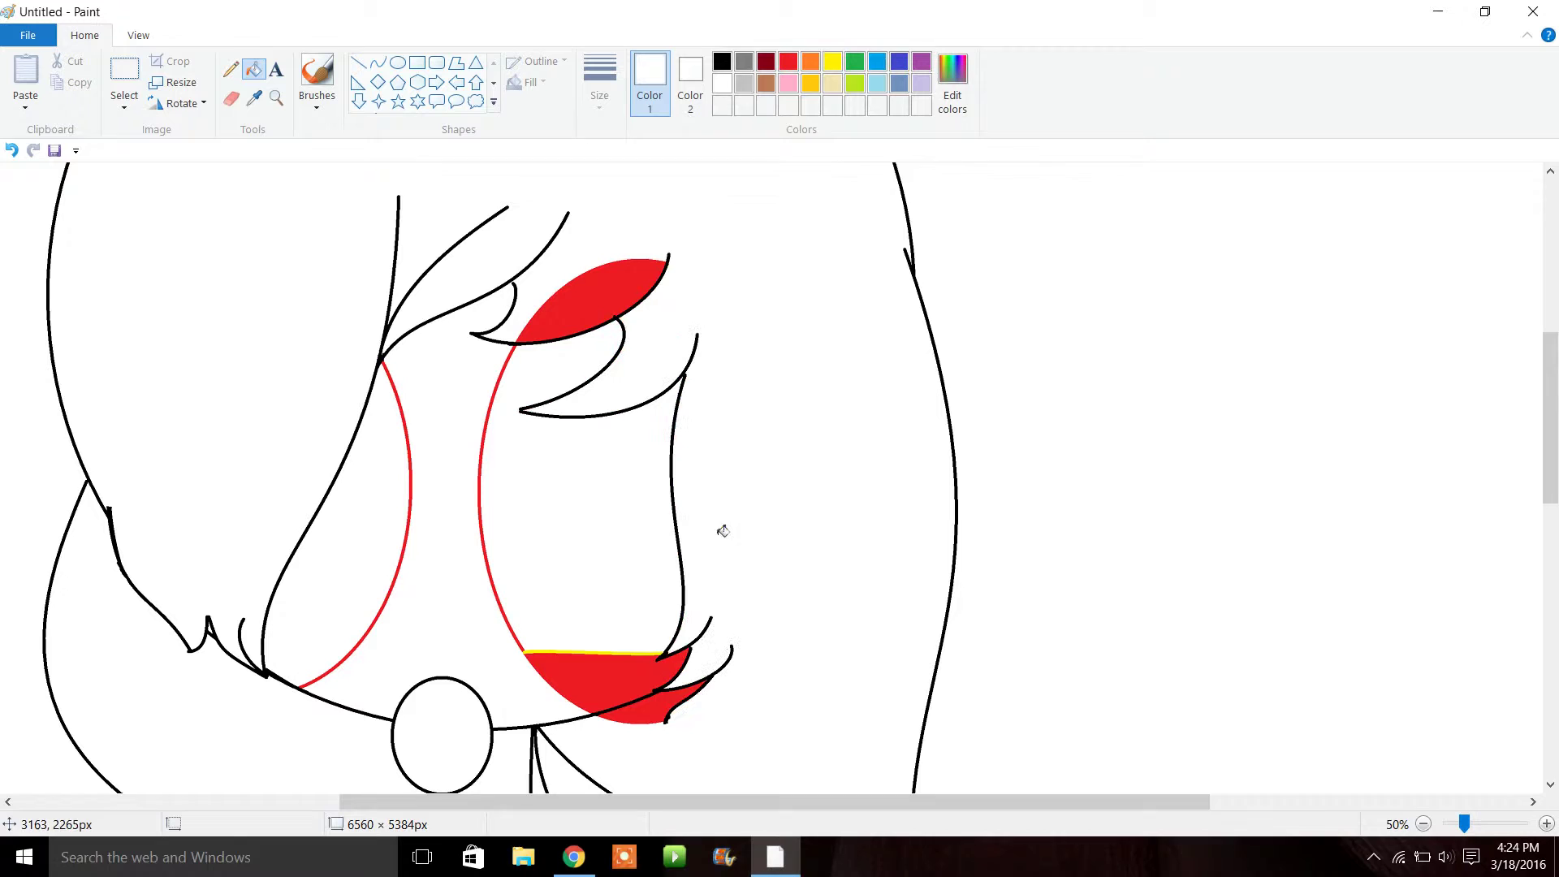
pyautogui.click(624, 675)
pyautogui.click(654, 703)
pyautogui.click(624, 291)
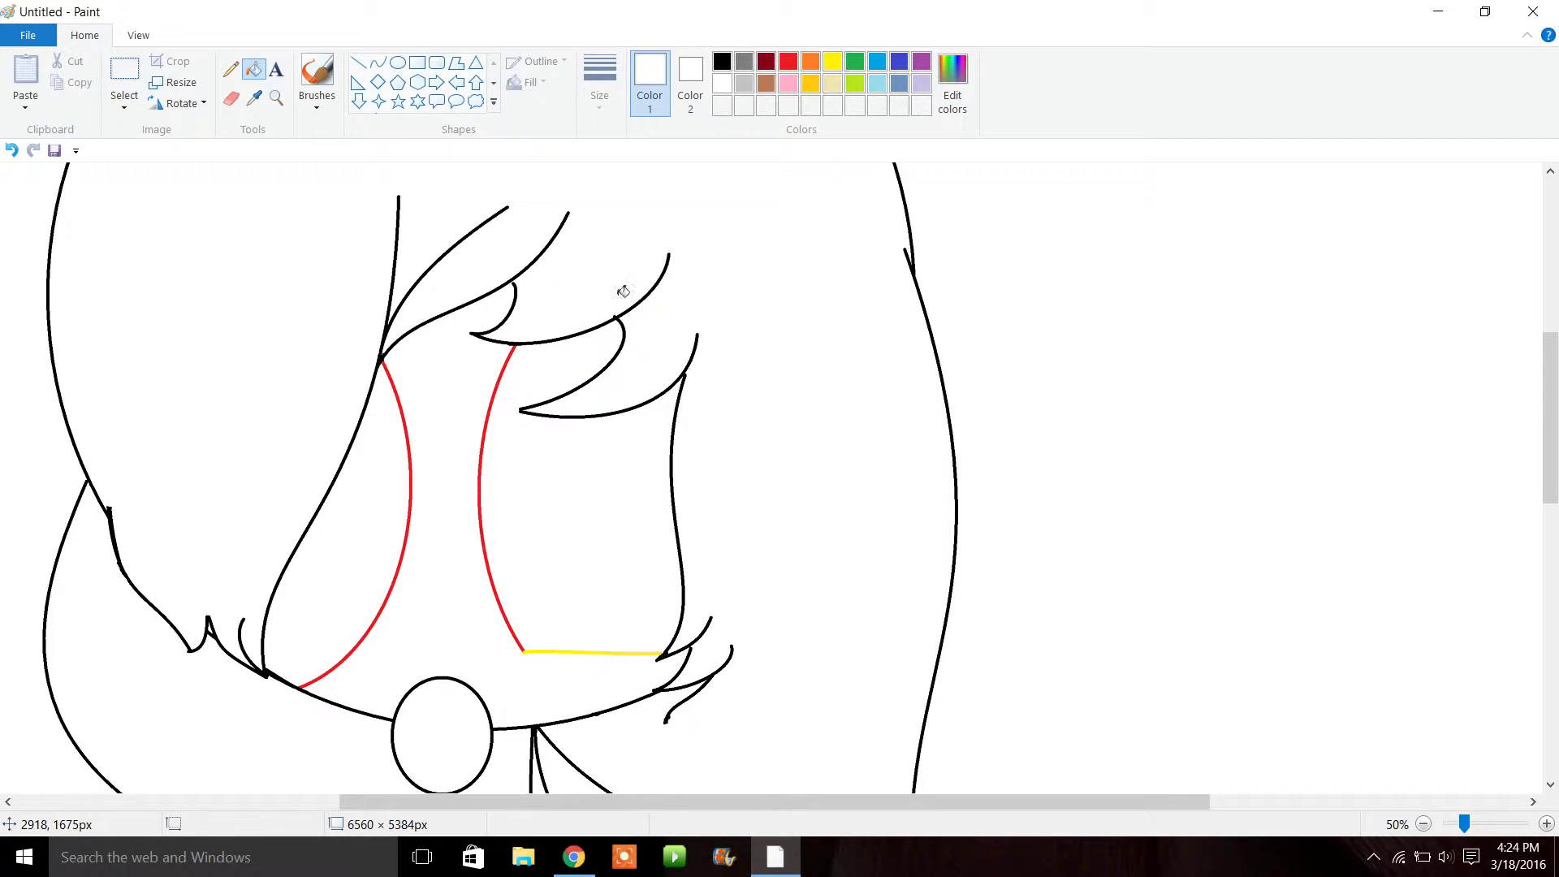
# Recolour the remaining red outlines of both eyes and the yellow line under the right eye black
pyautogui.click(276, 98)
pyautogui.click(573, 533)
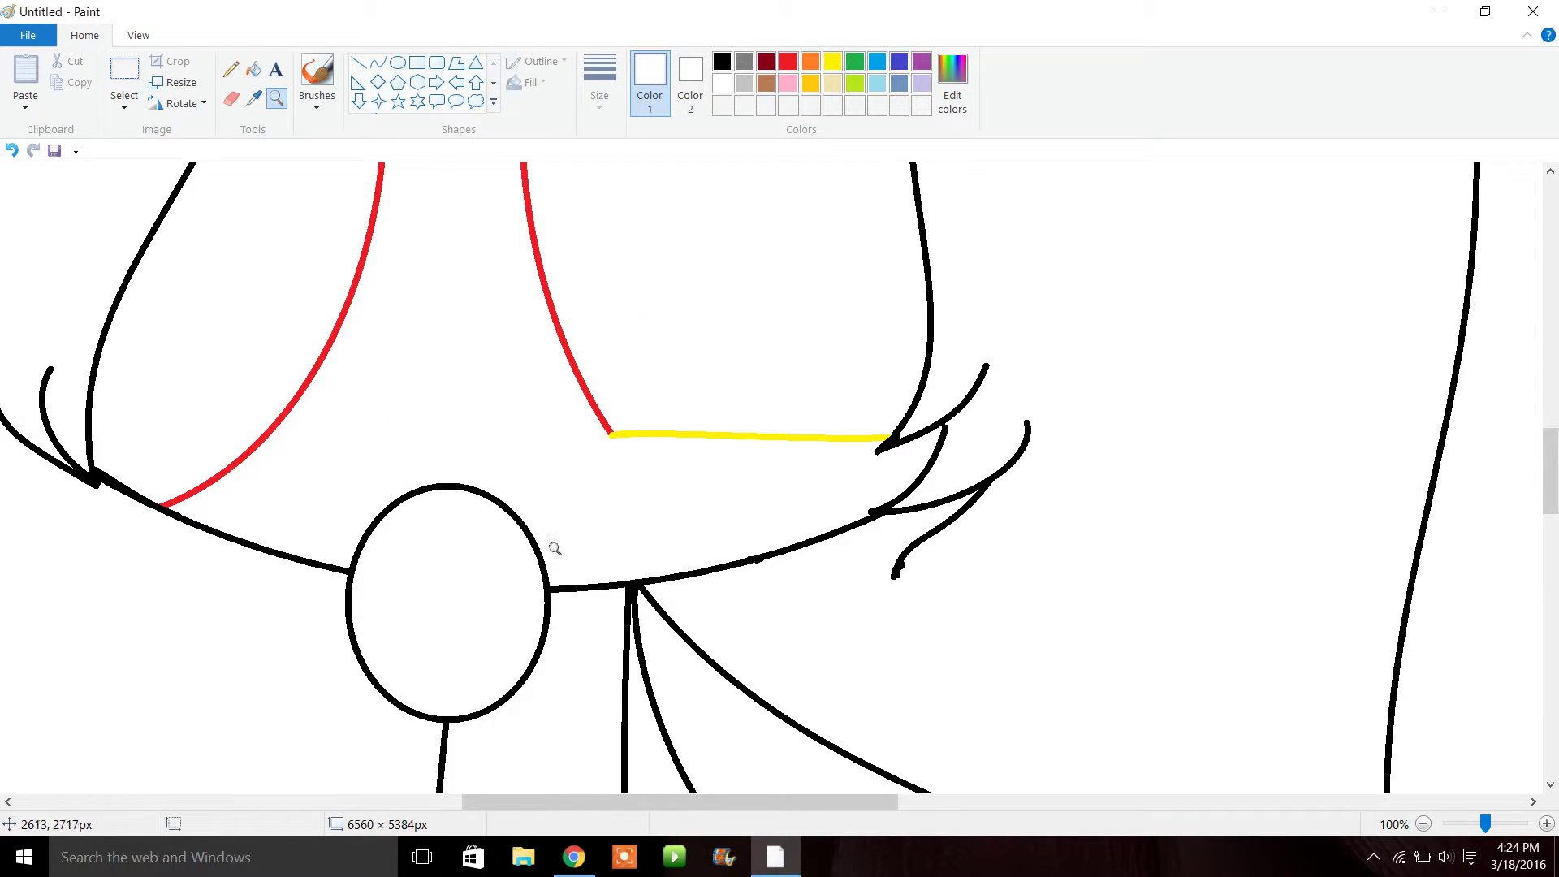
pyautogui.click(507, 331)
pyautogui.click(722, 61)
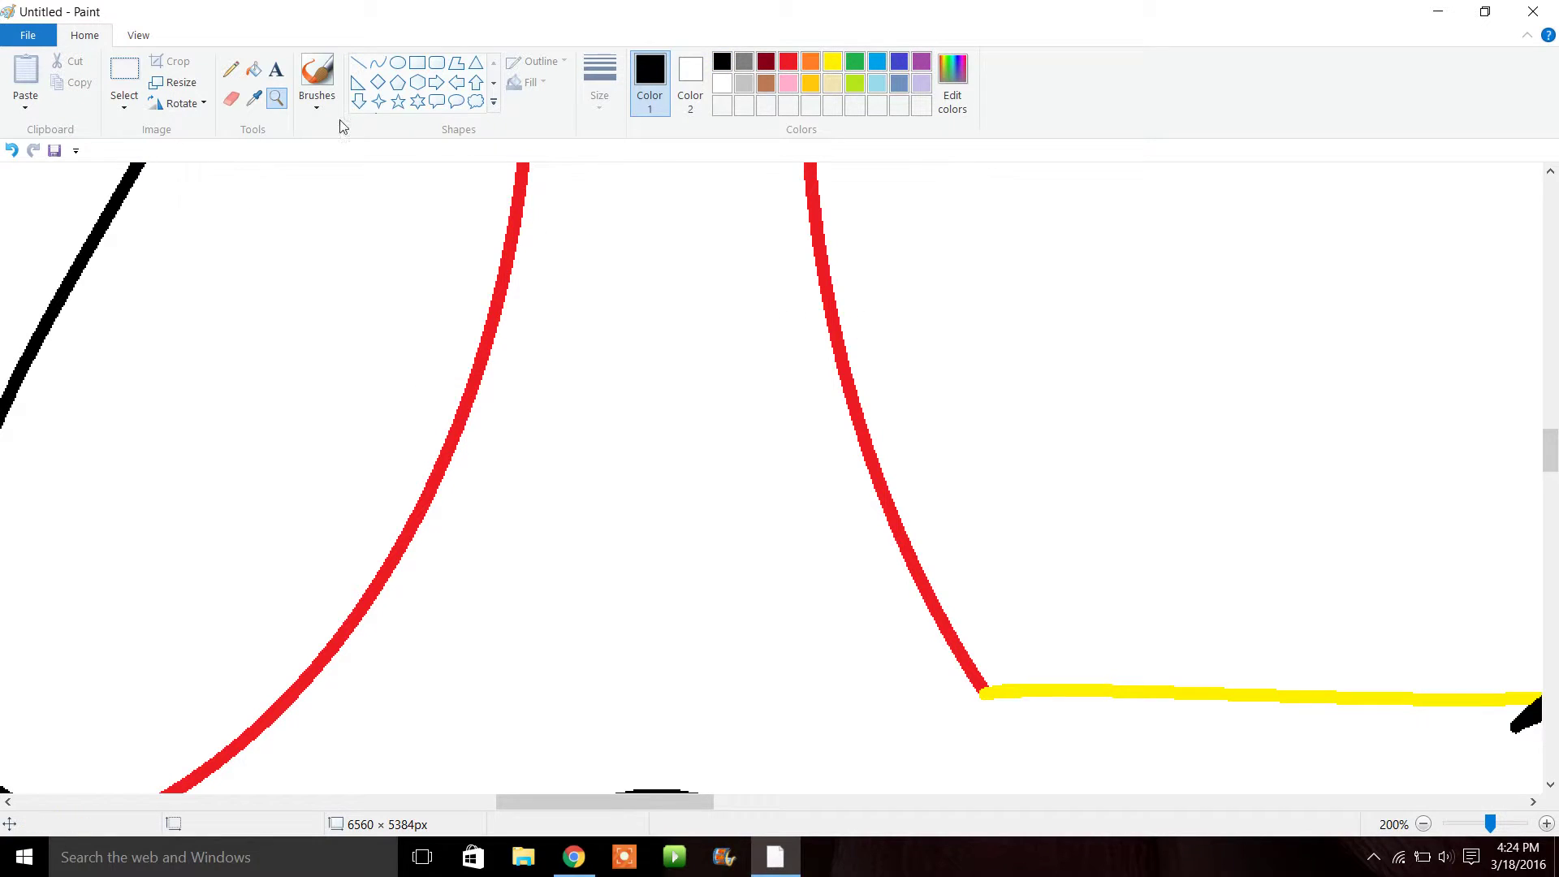
pyautogui.click(524, 229)
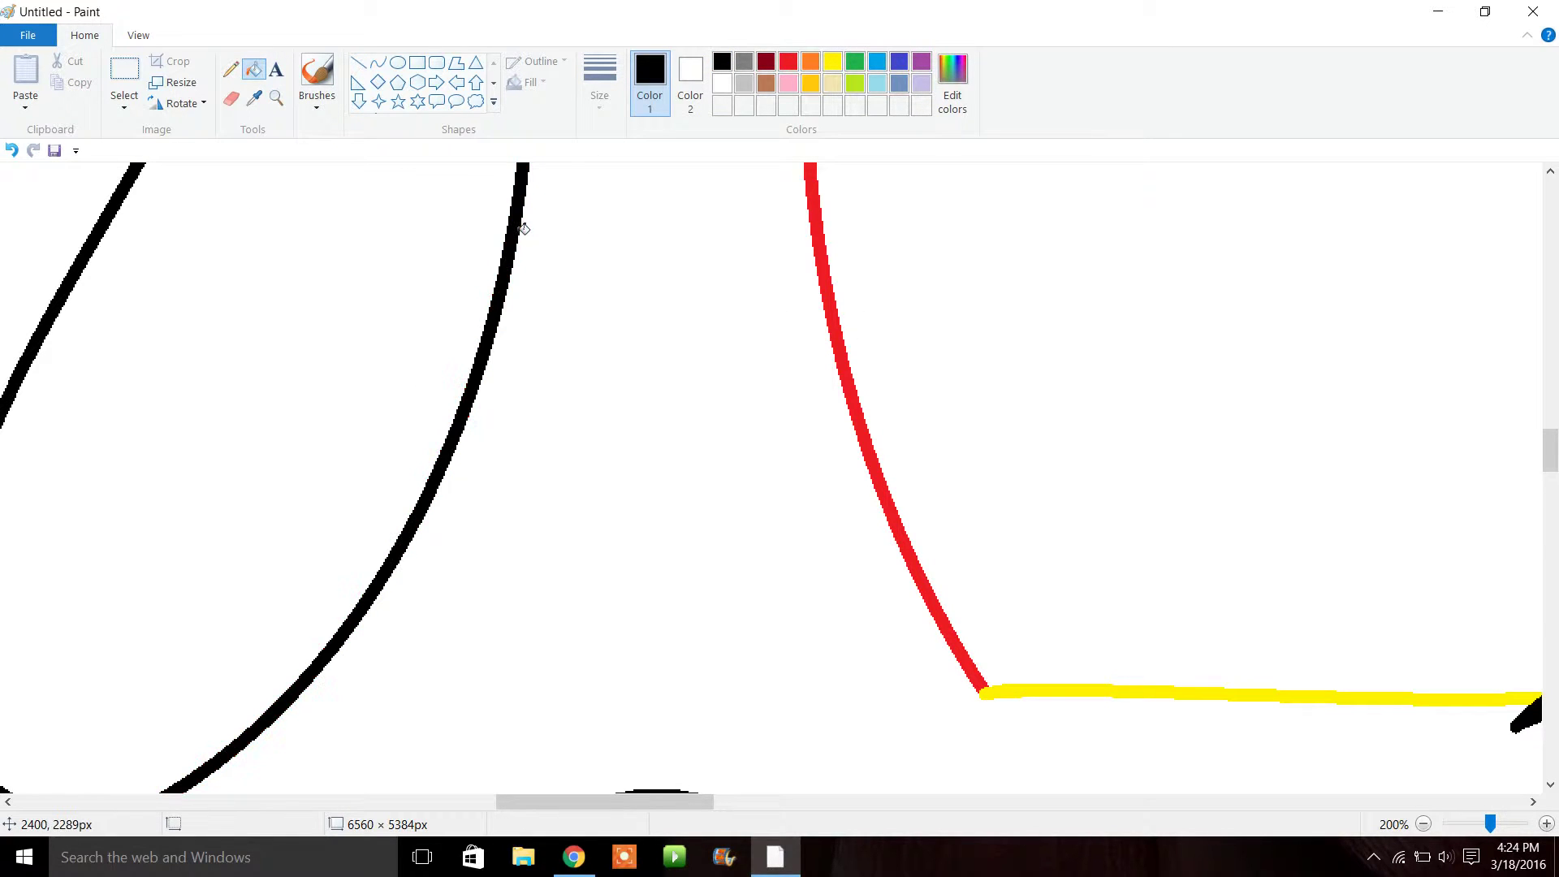
pyautogui.click(843, 308)
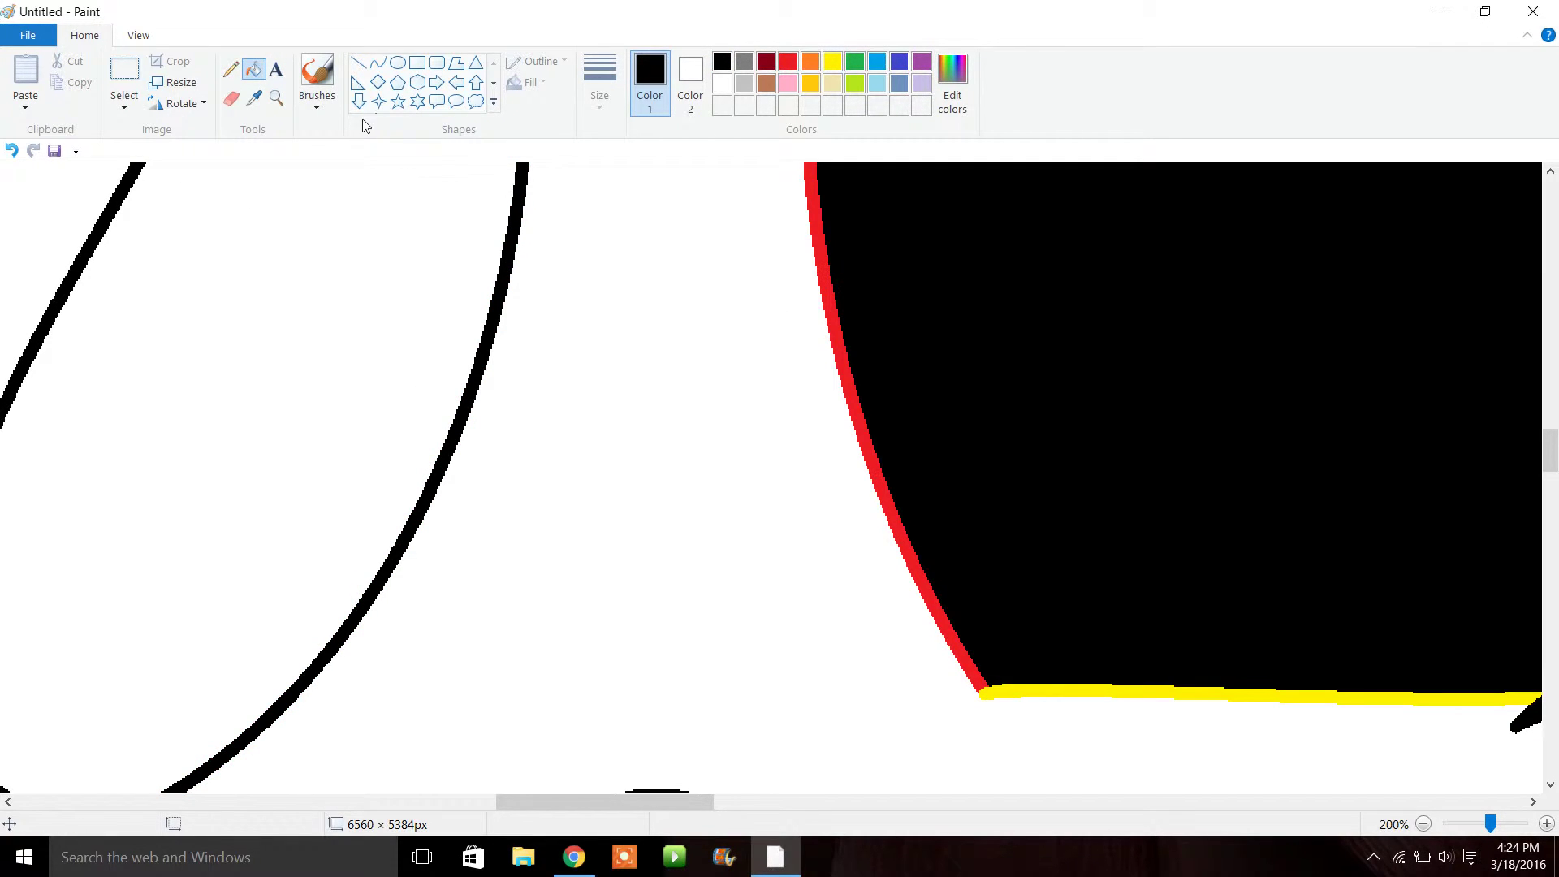
pyautogui.click(12, 150)
pyautogui.click(838, 318)
pyautogui.click(991, 695)
# Draw a curved black mouth line about 93 × 38 px between the circle and the right eye
pyautogui.click(1421, 823)
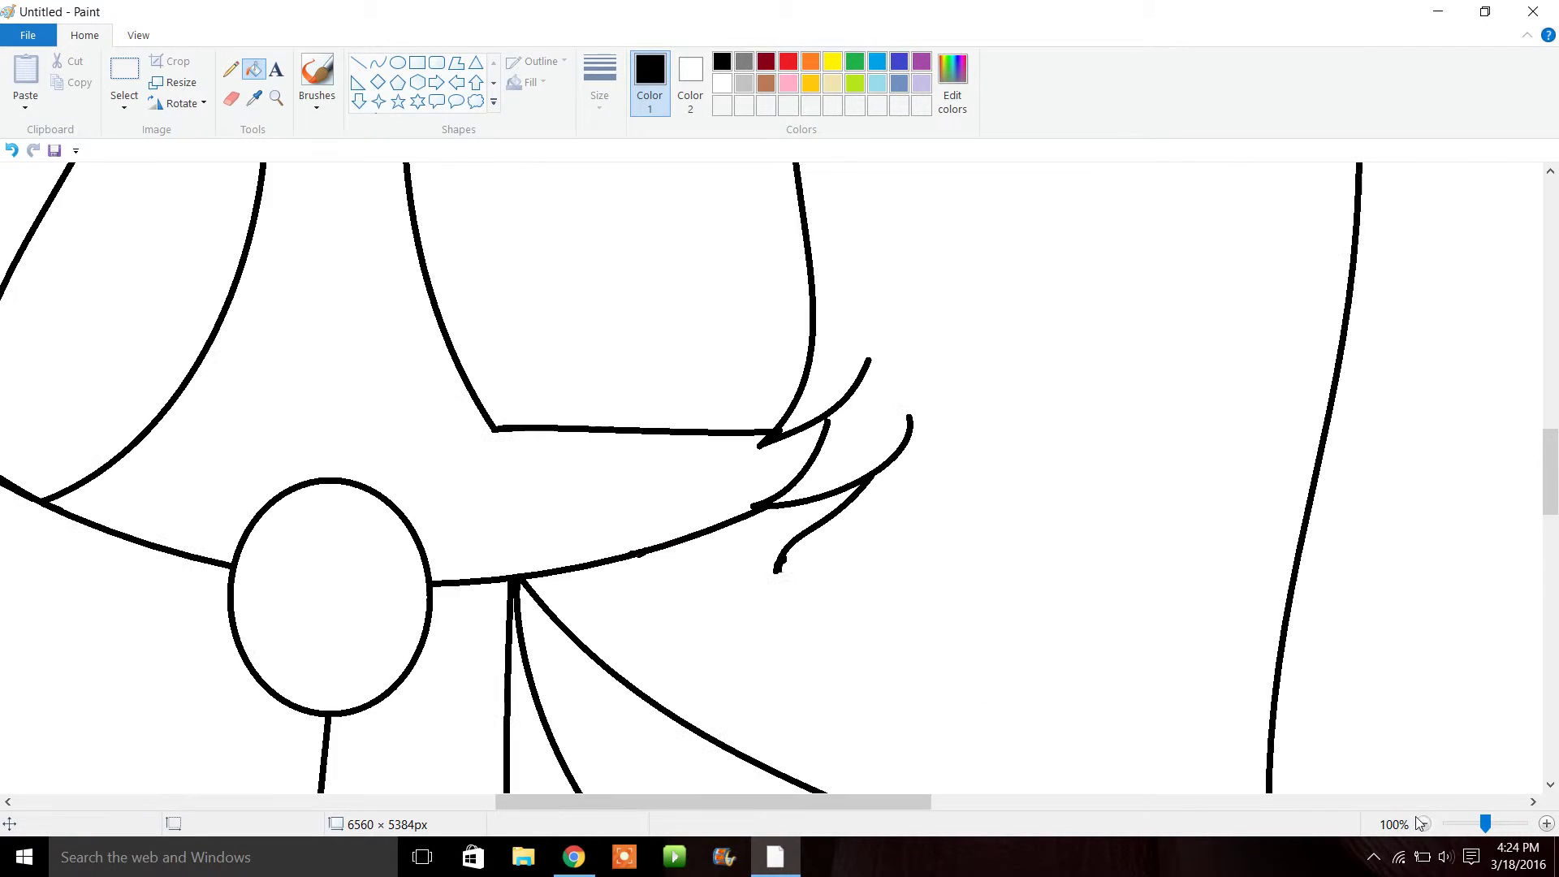
pyautogui.click(377, 62)
pyautogui.moveTo(414, 493)
pyautogui.mouseDown()
pyautogui.moveTo(490, 467)
pyautogui.moveTo(454, 503)
pyautogui.mouseUp()
# Draw a curved tongue shape hanging from the upper end of the mouth line, with a short straight line inside it
pyautogui.click(277, 98)
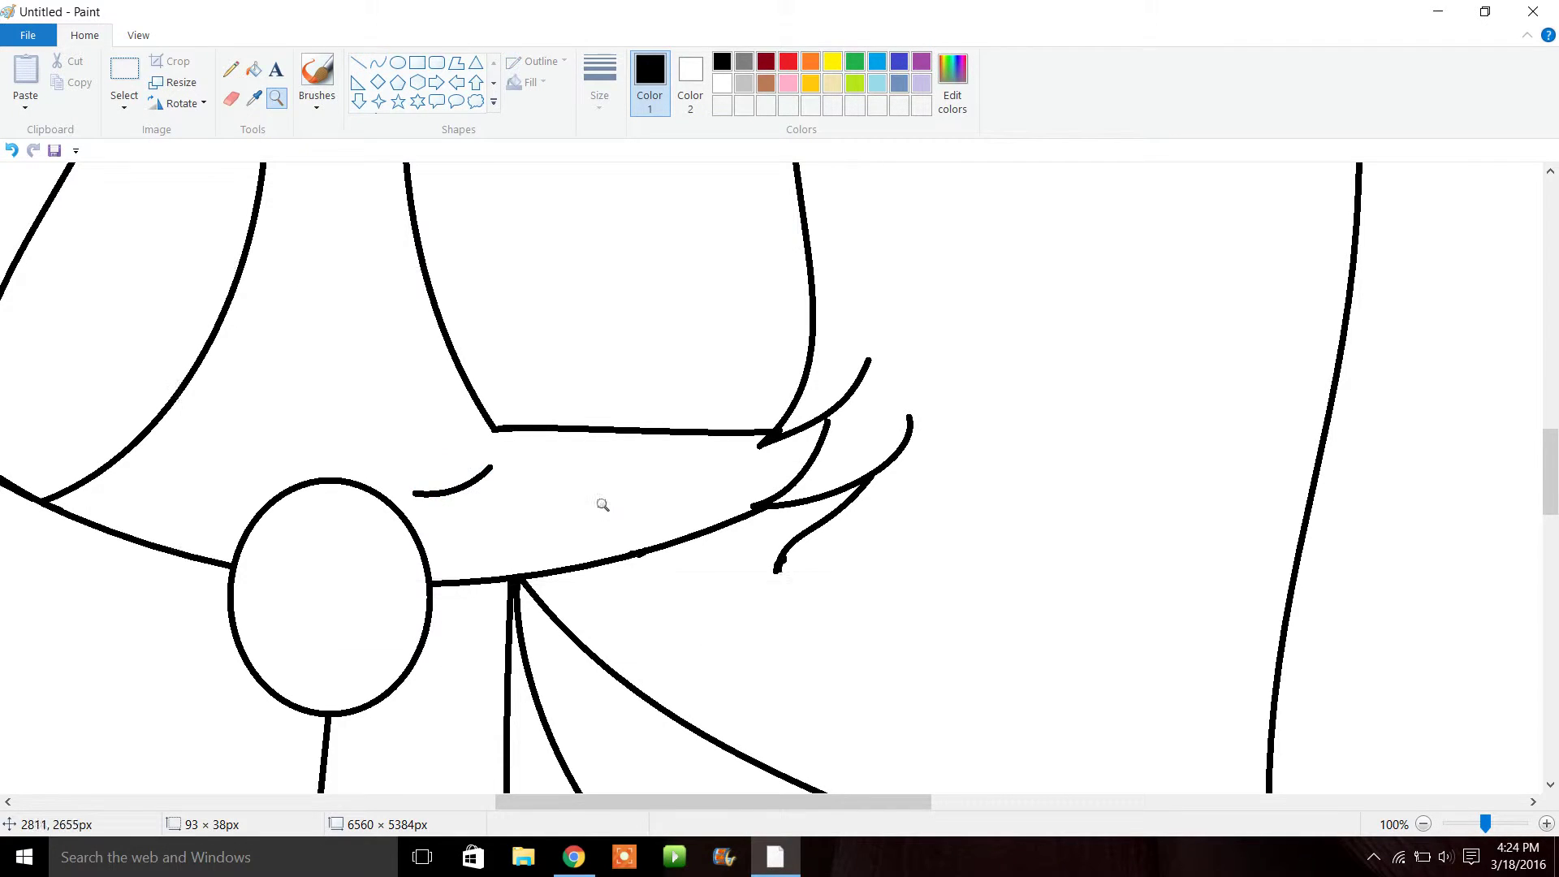
pyautogui.click(599, 504)
pyautogui.click(598, 505)
pyautogui.click(524, 402)
pyautogui.click(378, 63)
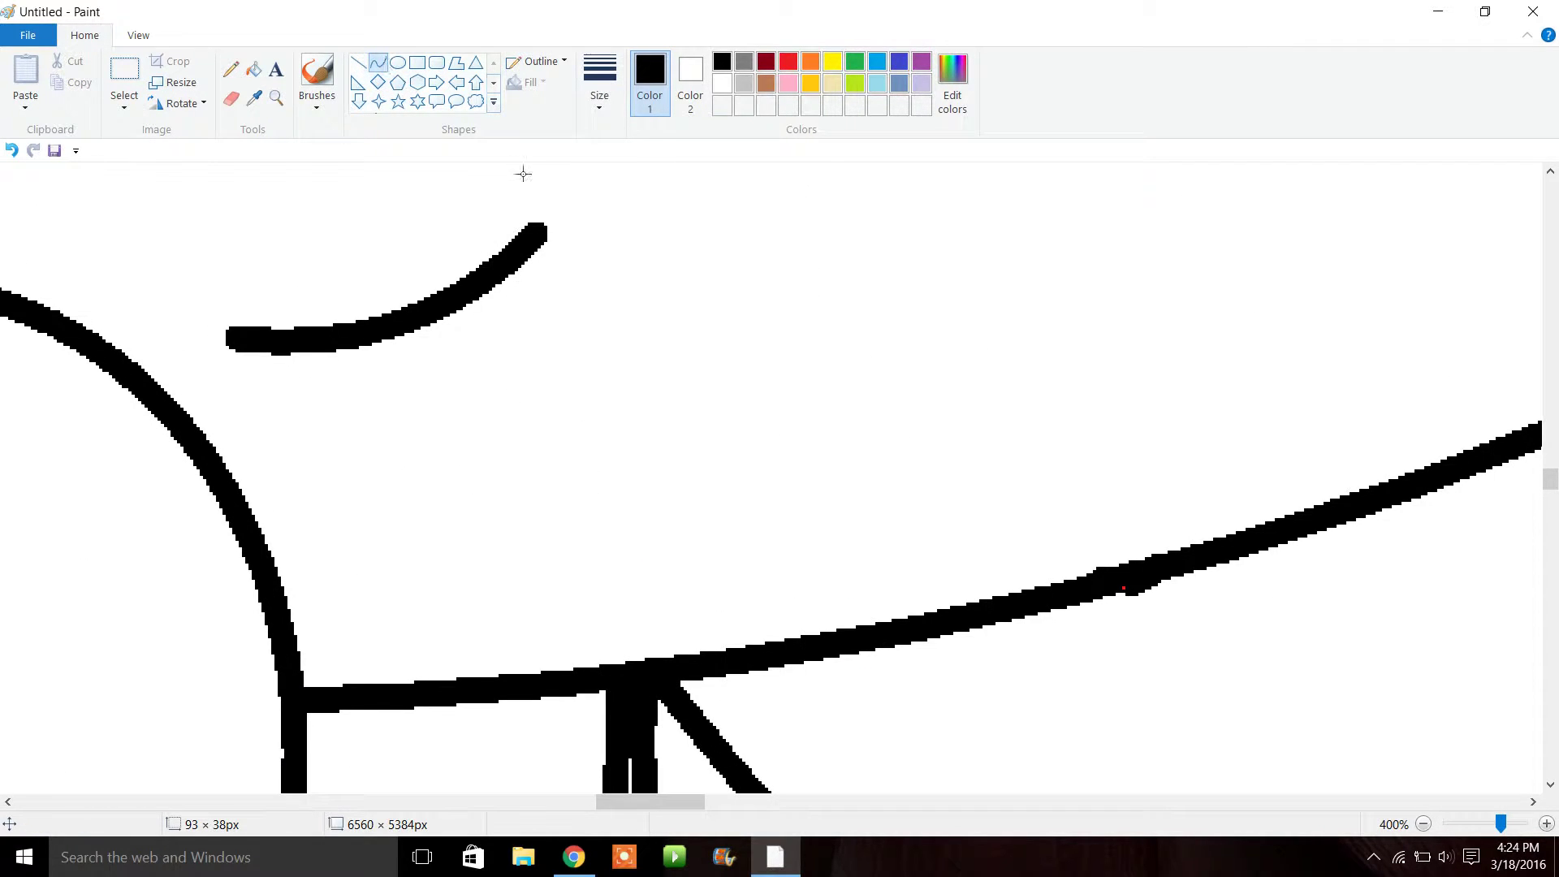
pyautogui.moveTo(538, 236); pyautogui.dragTo(686, 539)
pyautogui.click(362, 69)
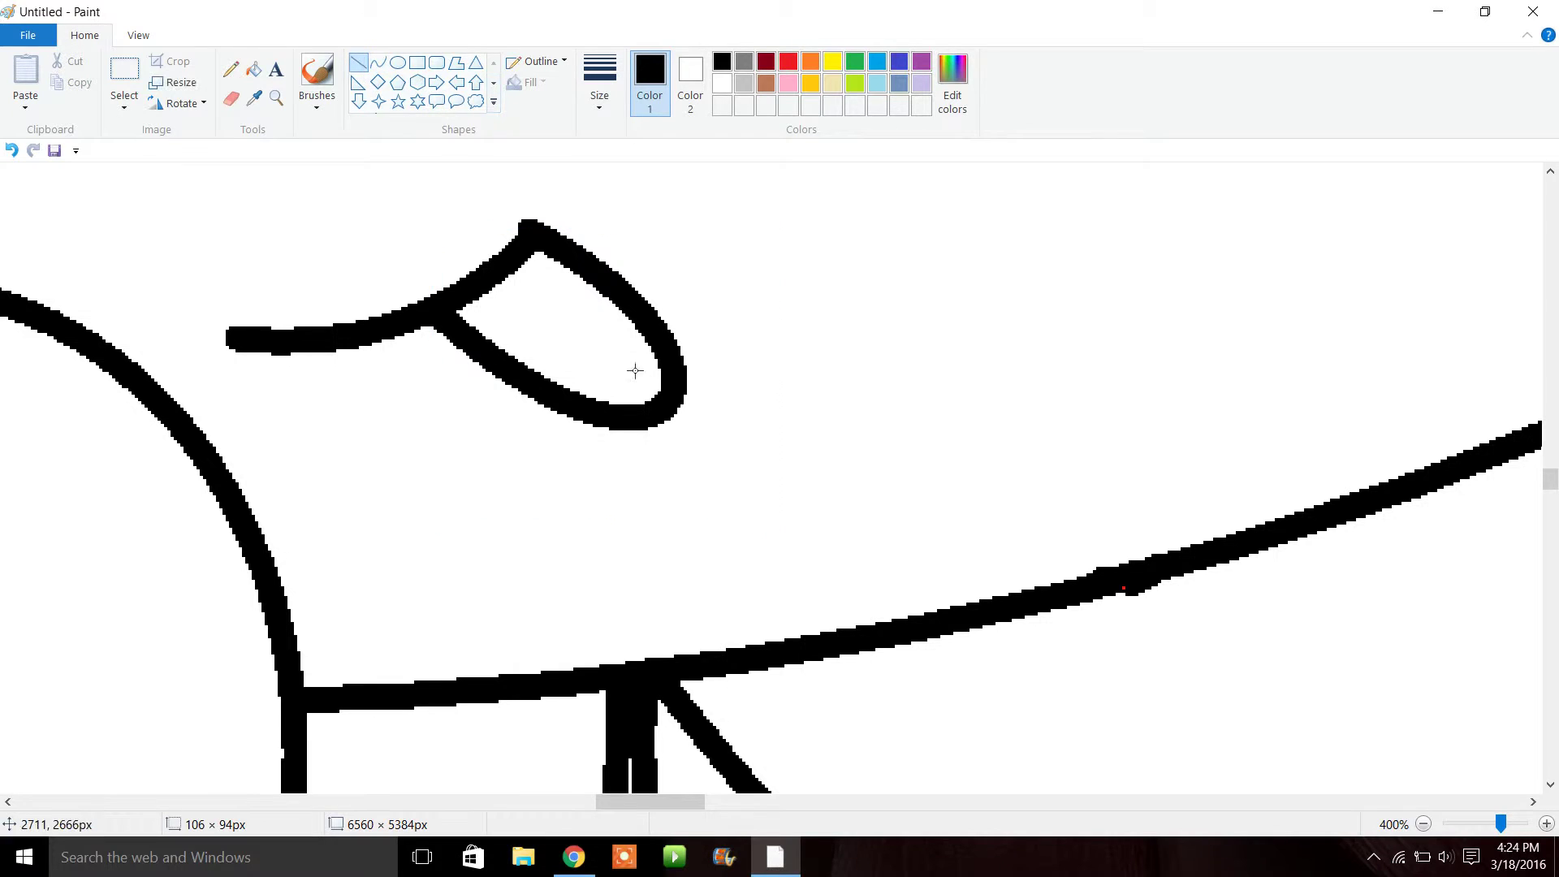
pyautogui.moveTo(518, 280); pyautogui.dragTo(569, 314)
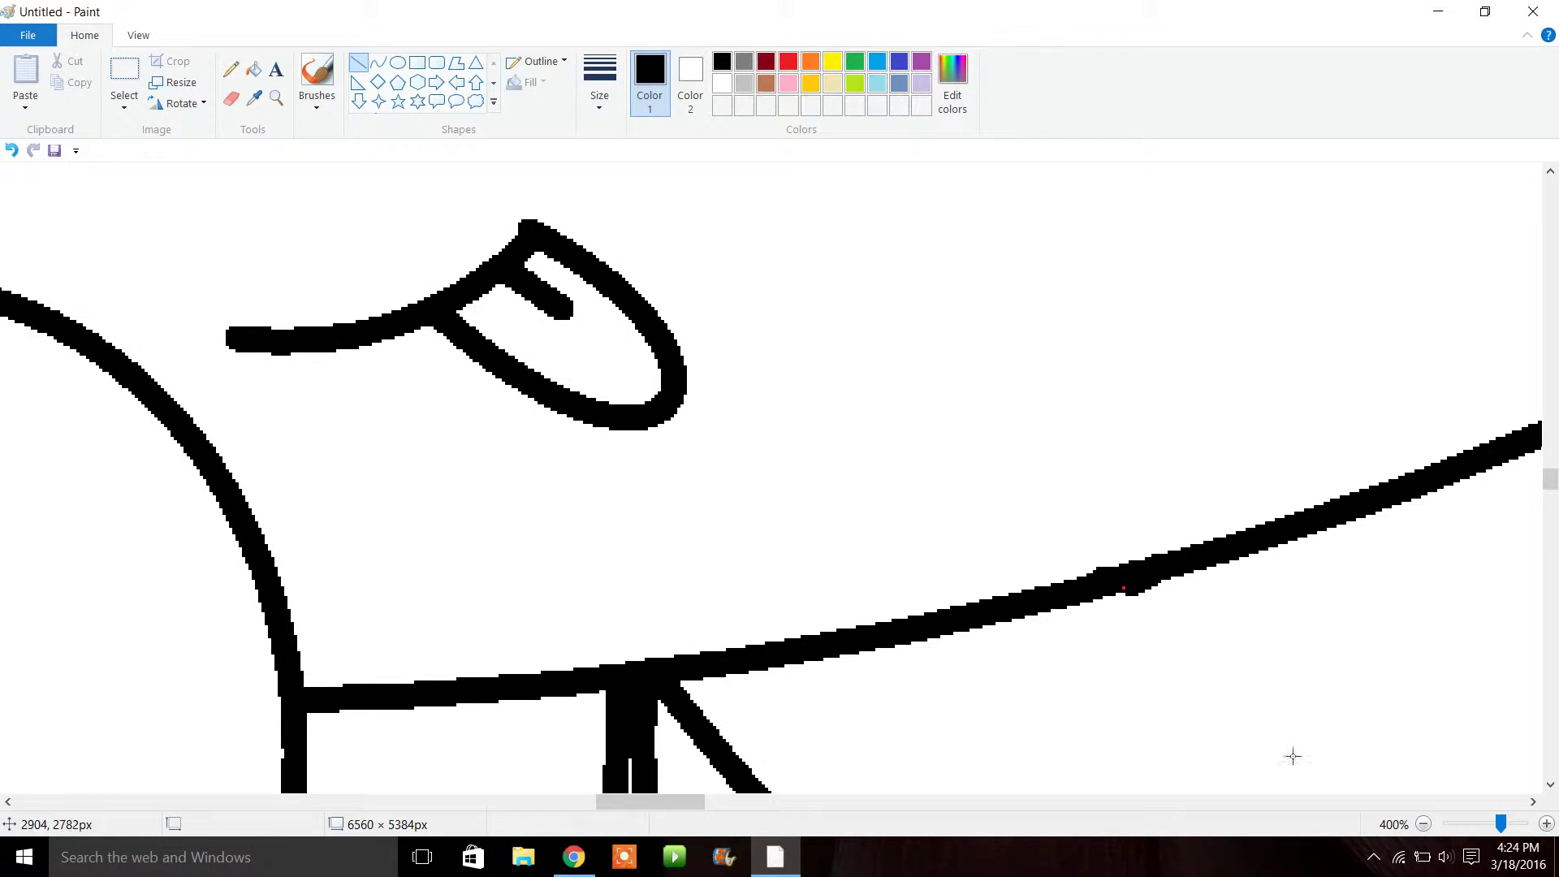
# Review the whole drawing and compare it with the character in the "It's muffin time - meme" video in Chrome
pyautogui.click(1425, 824)
pyautogui.click(1425, 824)
pyautogui.click(1425, 824)
pyautogui.click(1425, 824)
pyautogui.click(1425, 825)
pyautogui.click(1424, 825)
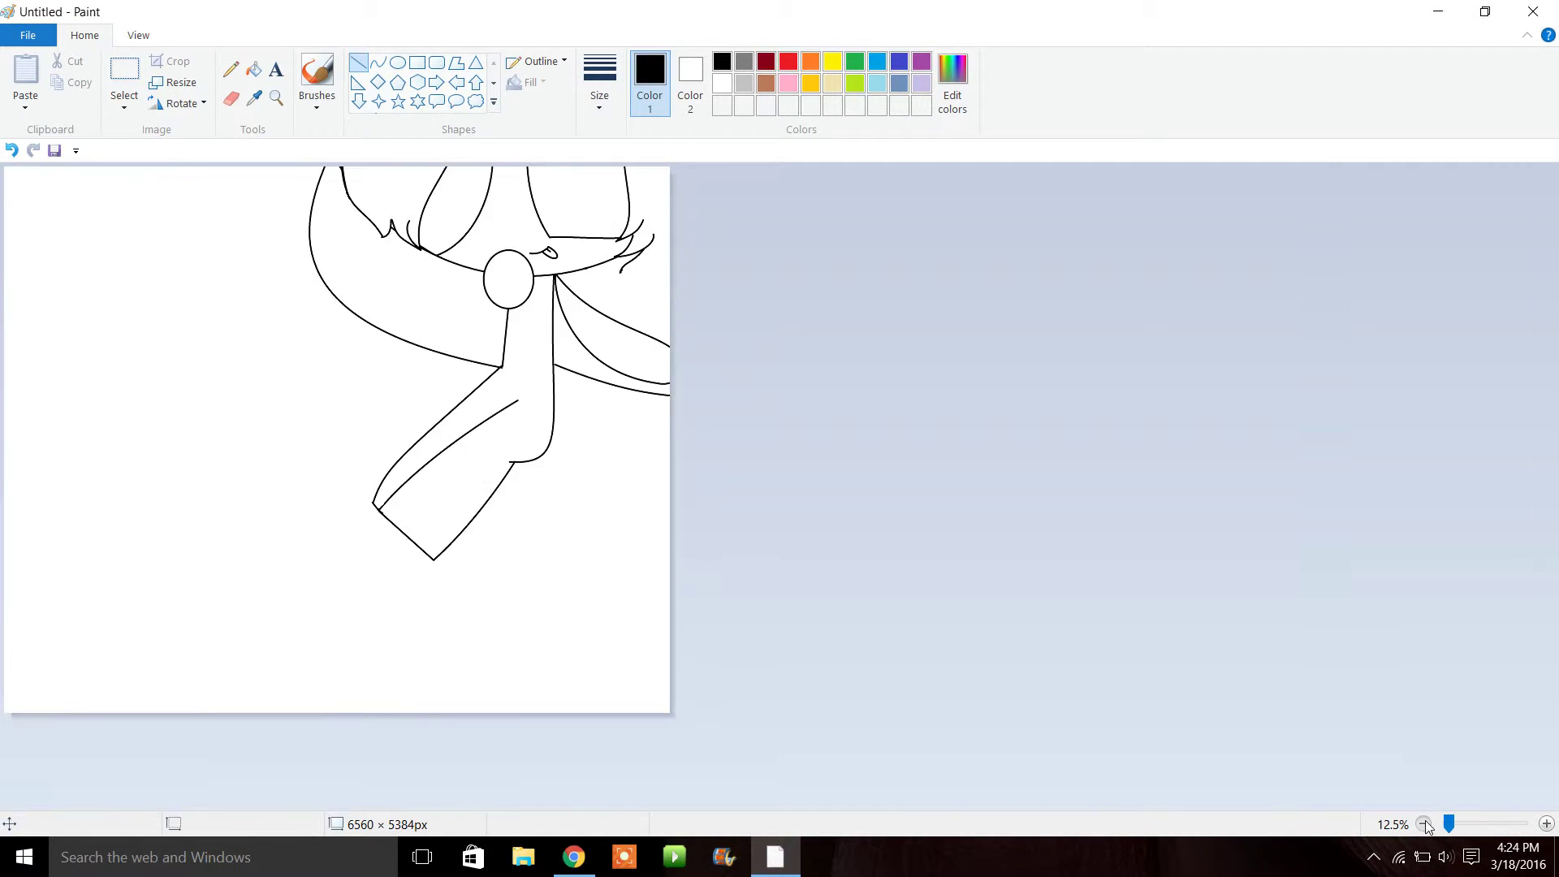
pyautogui.click(277, 98)
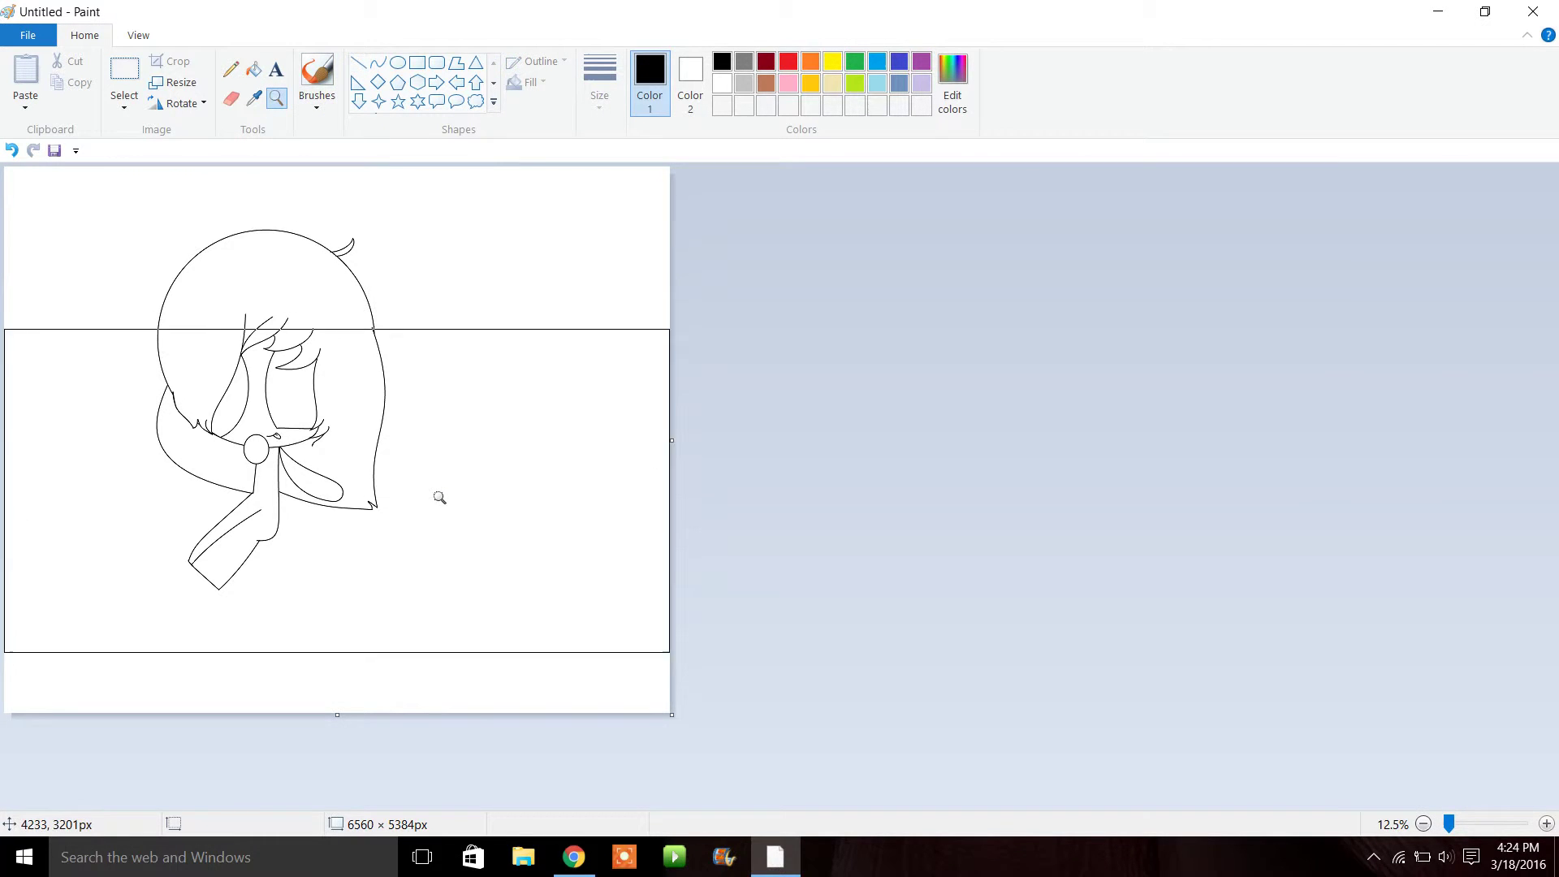
pyautogui.click(436, 501)
pyautogui.click(575, 857)
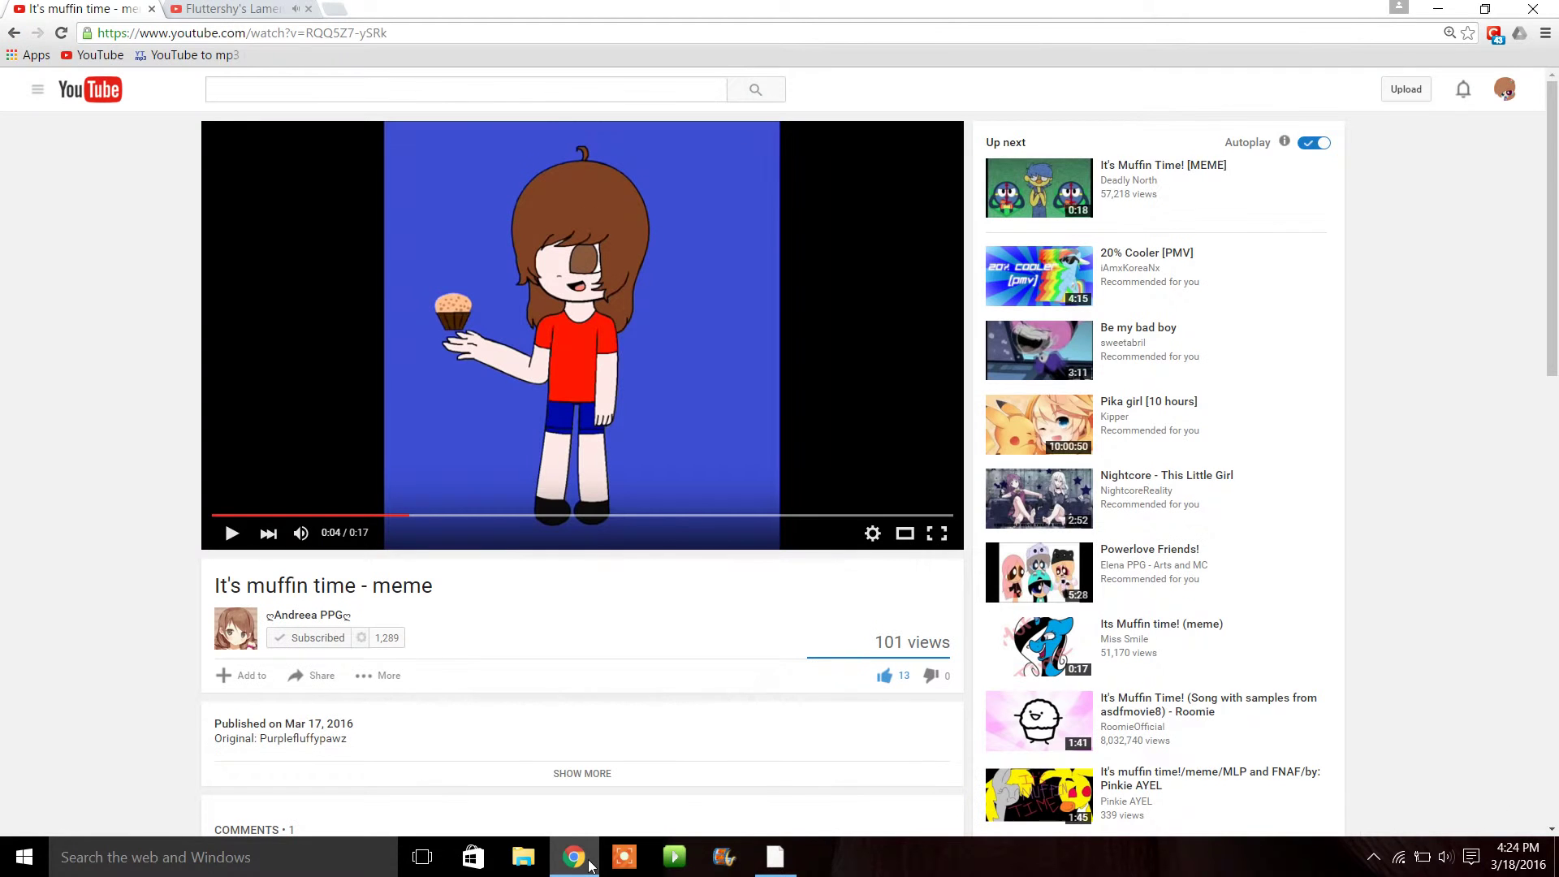
pyautogui.click(769, 869)
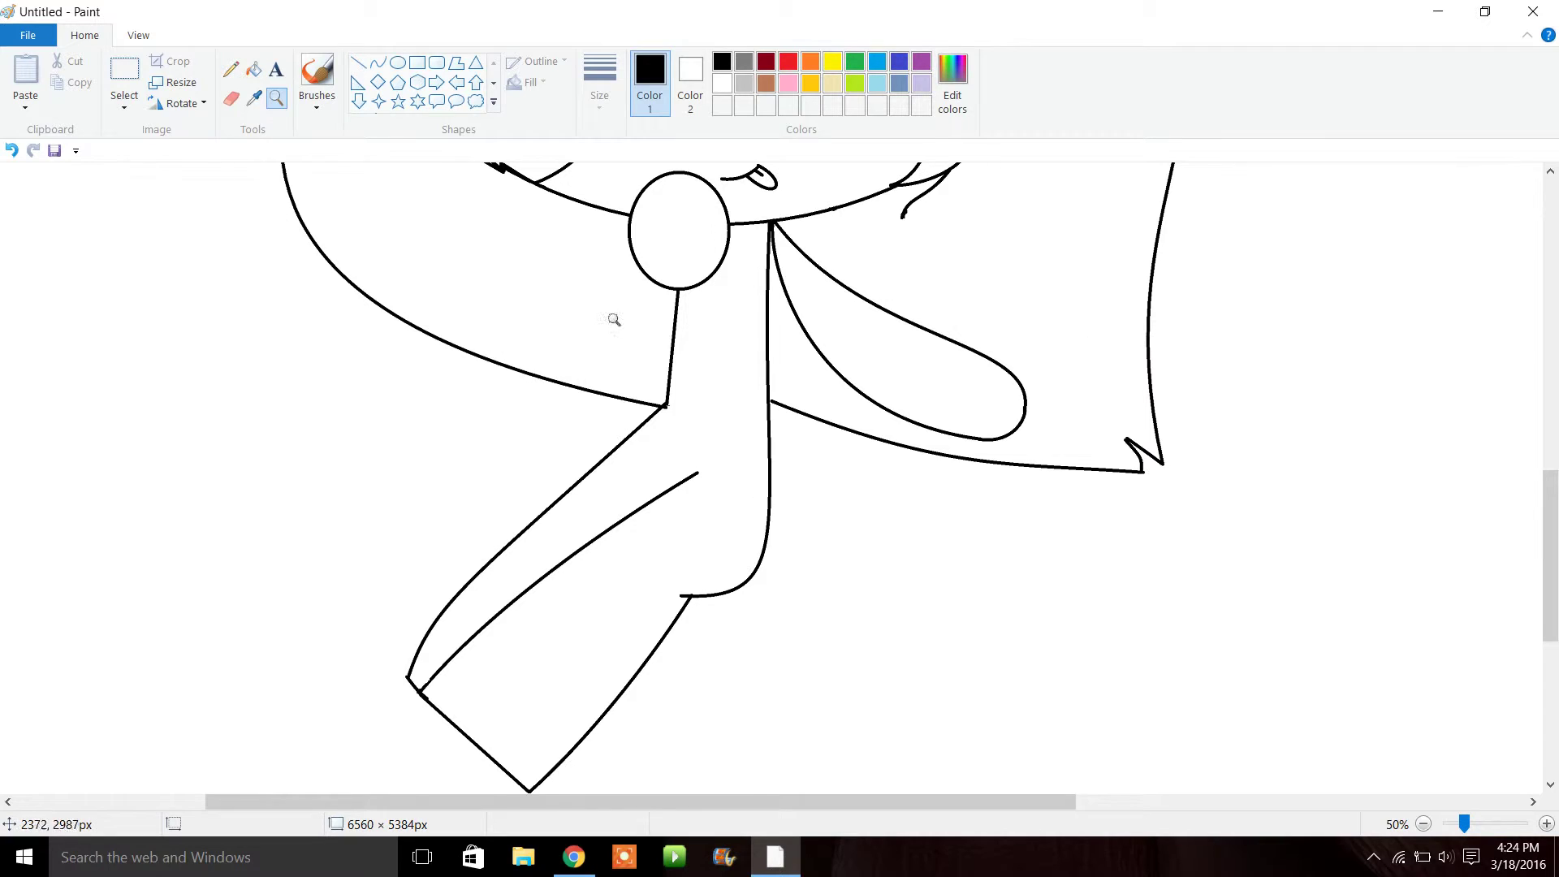
# Draw curved clothing lines: a sleeve edge on the arm, a shirt hem across the waist and two parallel shorts hems across the thighs
pyautogui.click(378, 64)
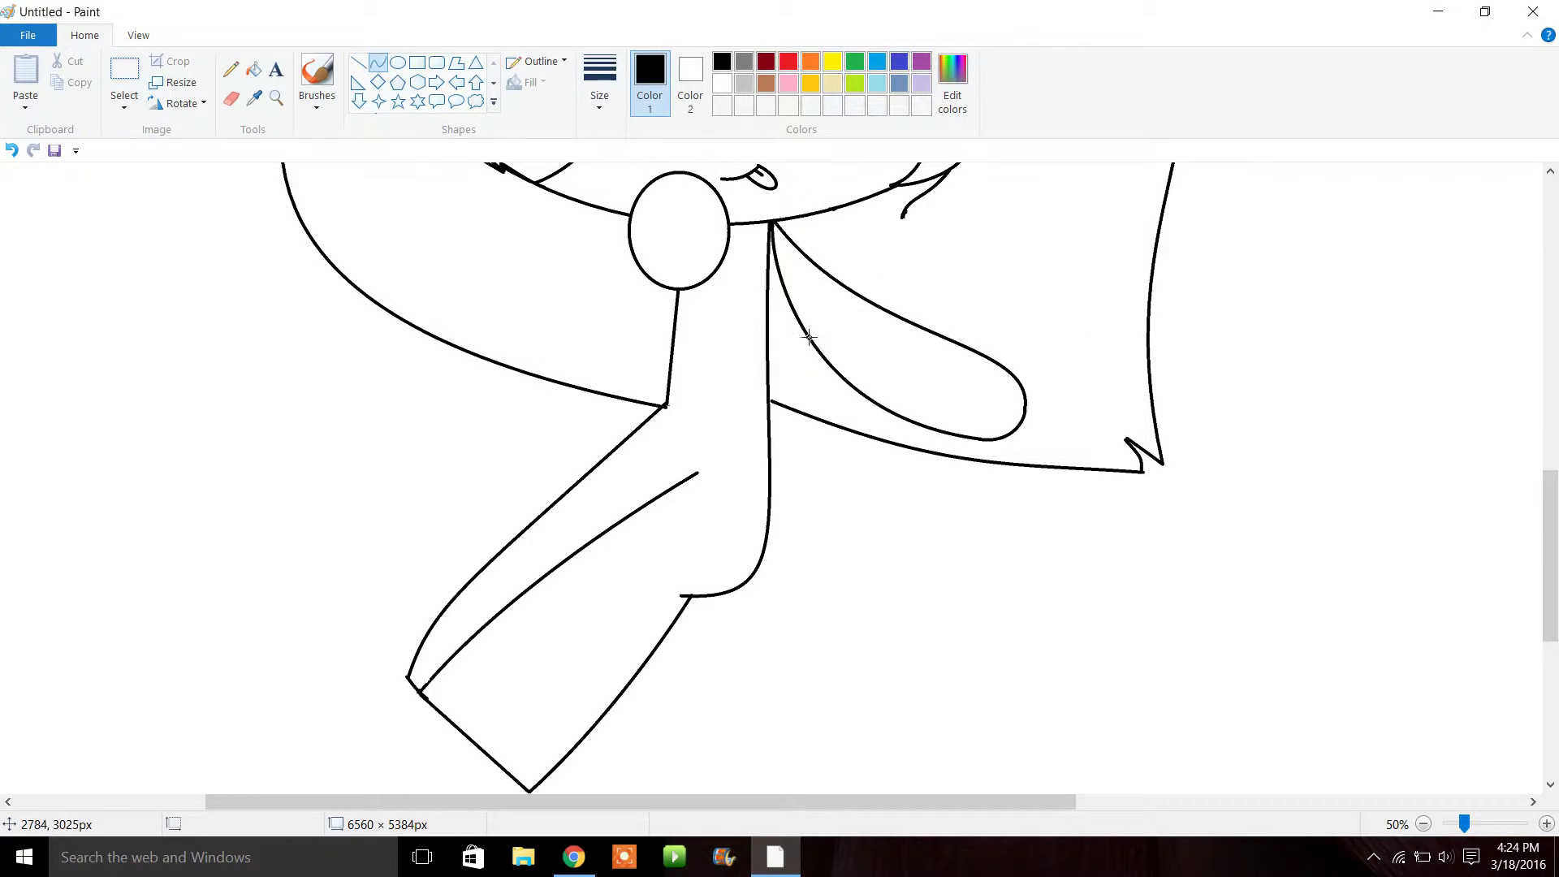
pyautogui.moveTo(810, 339)
pyautogui.mouseDown()
pyautogui.moveTo(858, 292)
pyautogui.moveTo(857, 313)
pyautogui.mouseUp()
pyautogui.moveTo(666, 406); pyautogui.dragTo(690, 500)
pyautogui.click(525, 423)
pyautogui.moveTo(605, 468)
pyautogui.mouseDown()
pyautogui.moveTo(675, 588)
pyautogui.moveTo(708, 594)
pyautogui.moveTo(616, 505)
pyautogui.moveTo(634, 548)
pyautogui.mouseUp()
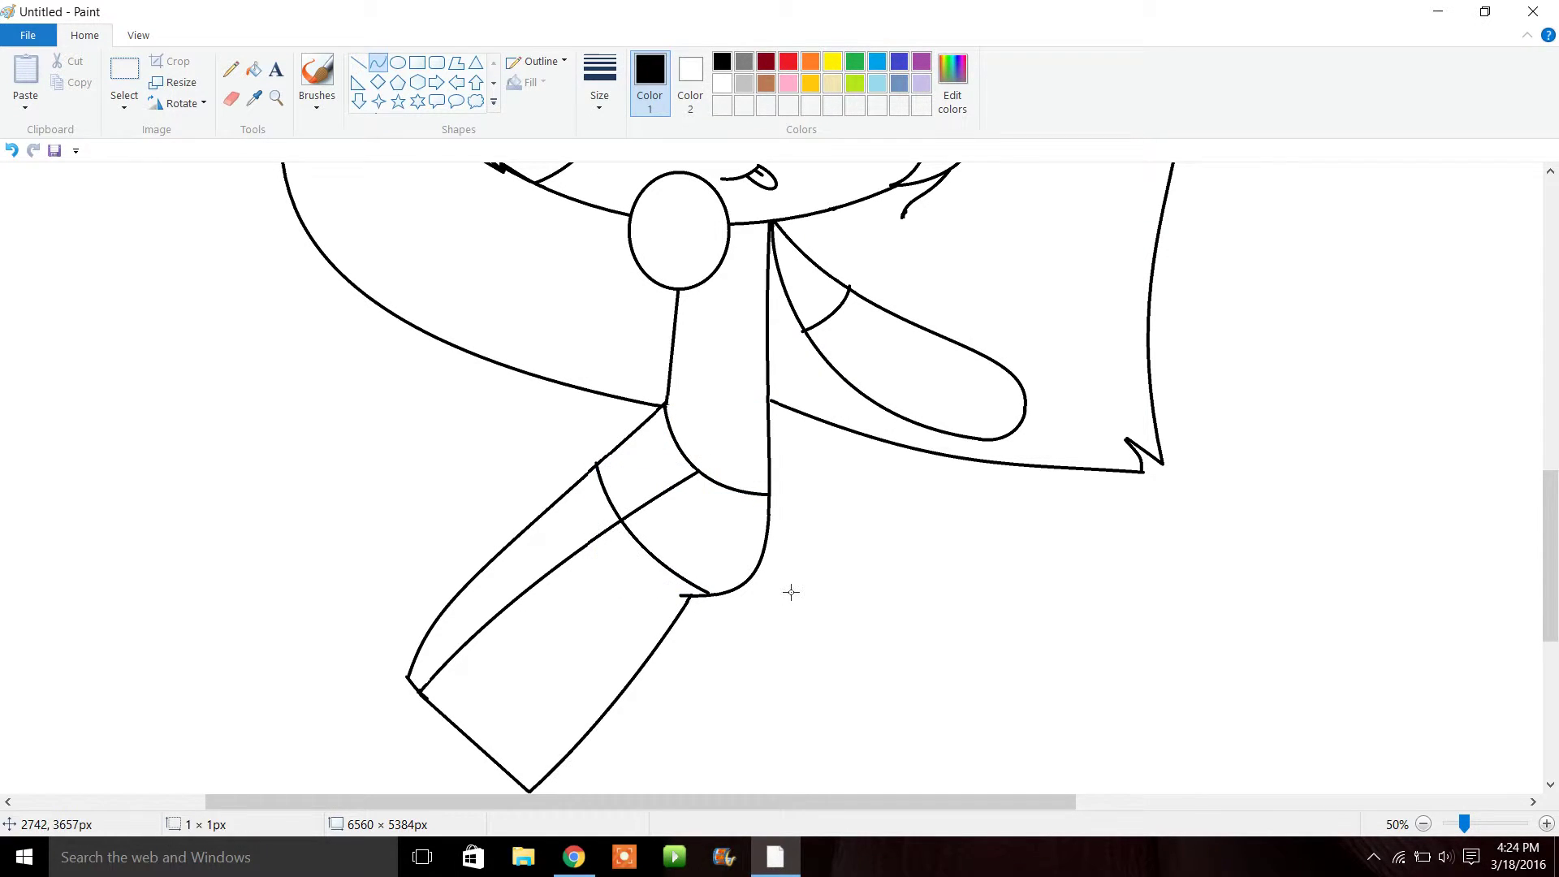
pyautogui.moveTo(587, 477)
pyautogui.mouseDown()
pyautogui.moveTo(689, 595)
pyautogui.moveTo(591, 501)
pyautogui.moveTo(609, 552)
pyautogui.mouseUp()
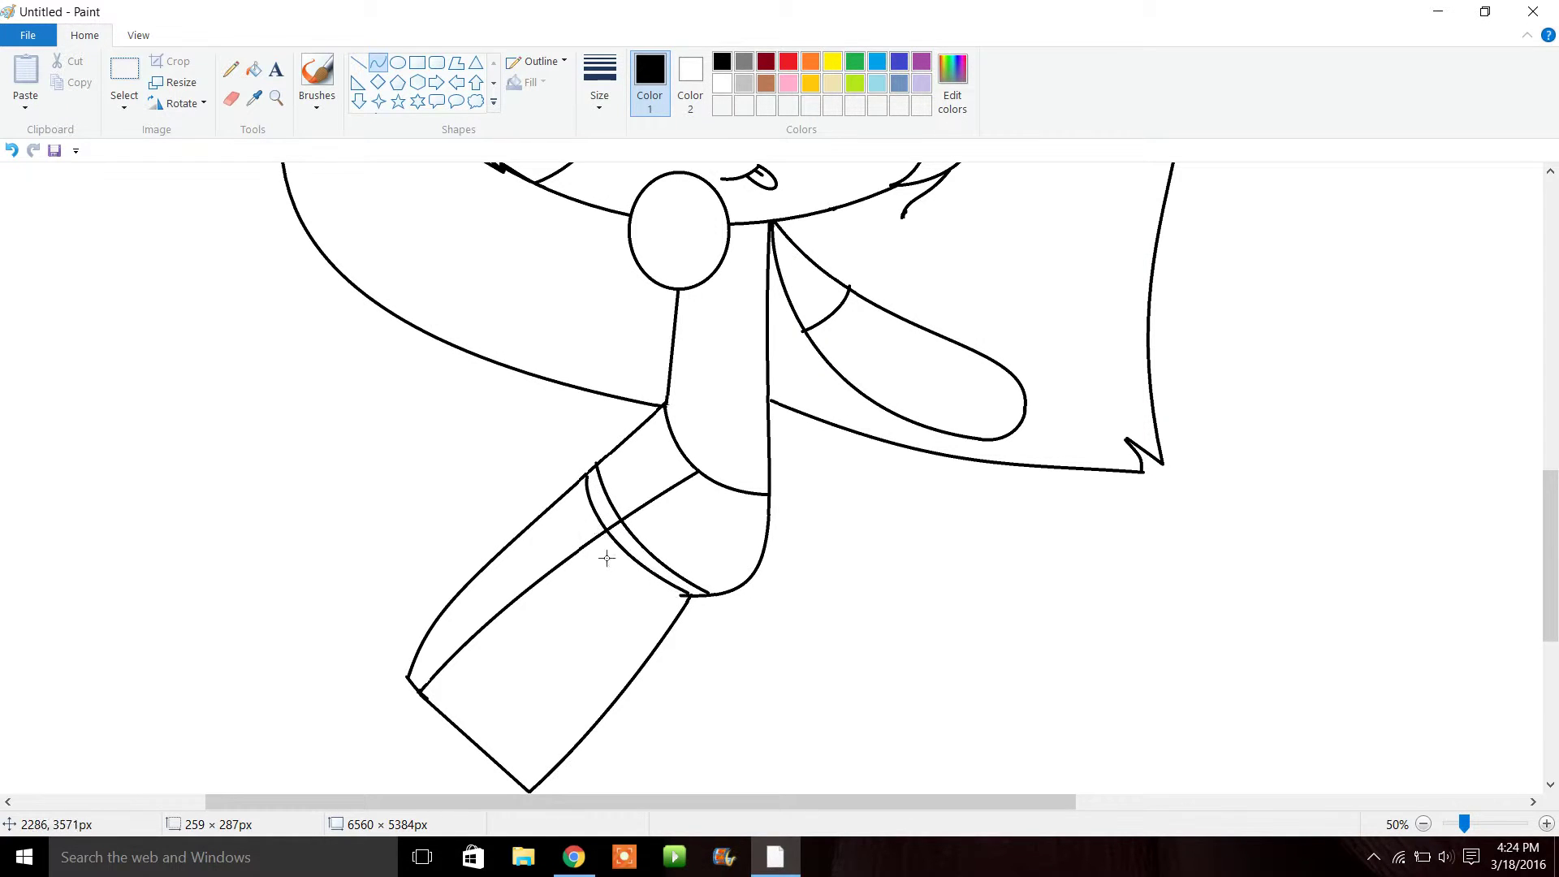
# Check the reference video in Chrome and, back in Paint, draw a curved shoe edge about 327 × 335 px across the lower legs
pyautogui.click(573, 857)
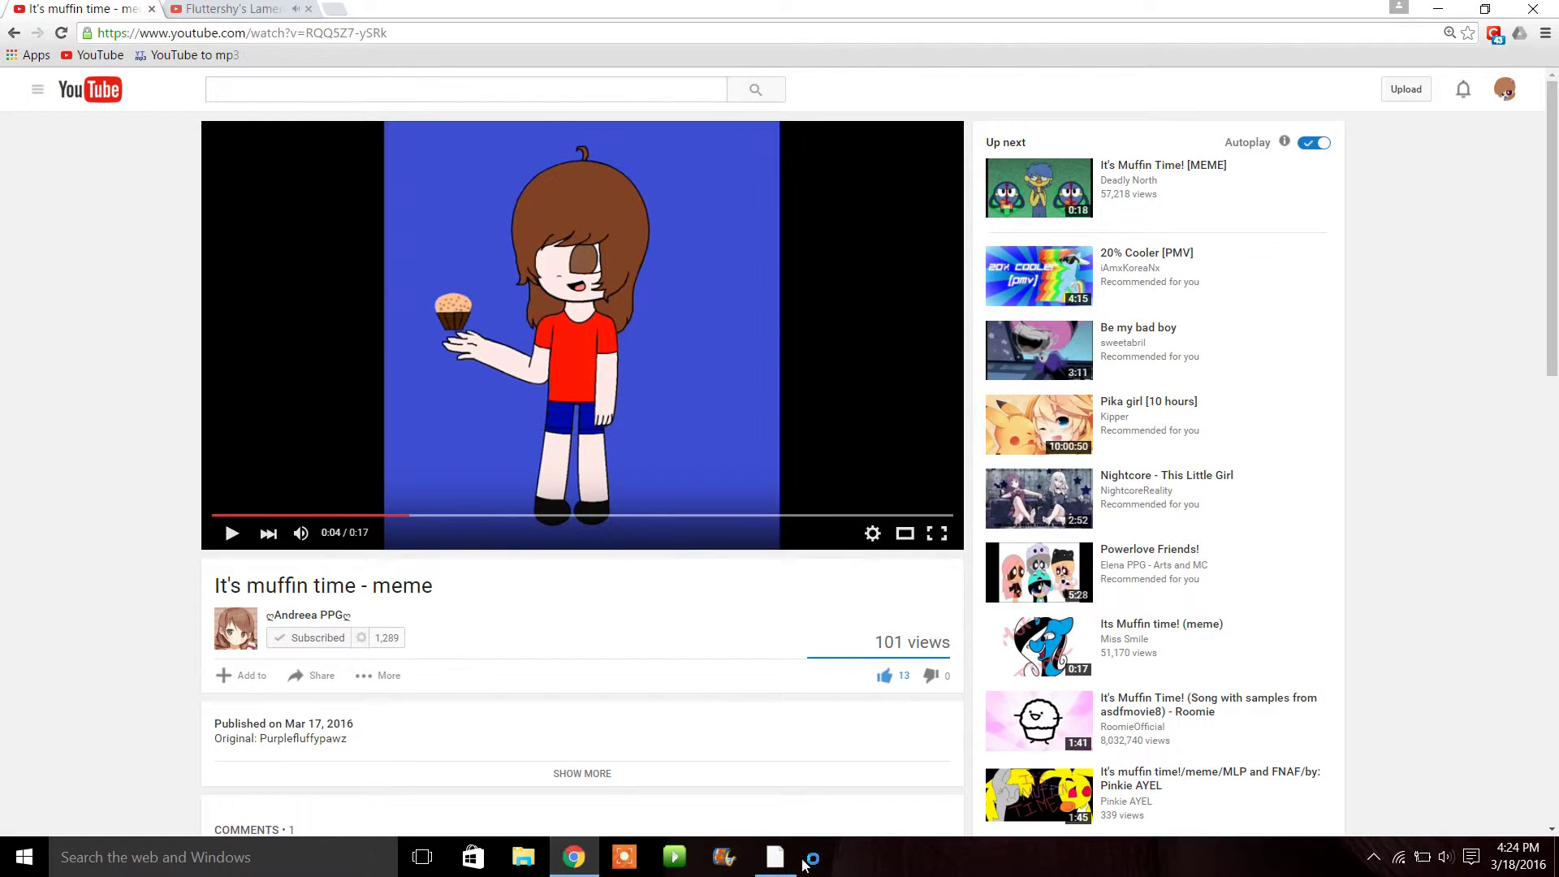
pyautogui.click(775, 857)
pyautogui.click(382, 526)
pyautogui.moveTo(441, 611); pyautogui.dragTo(574, 746)
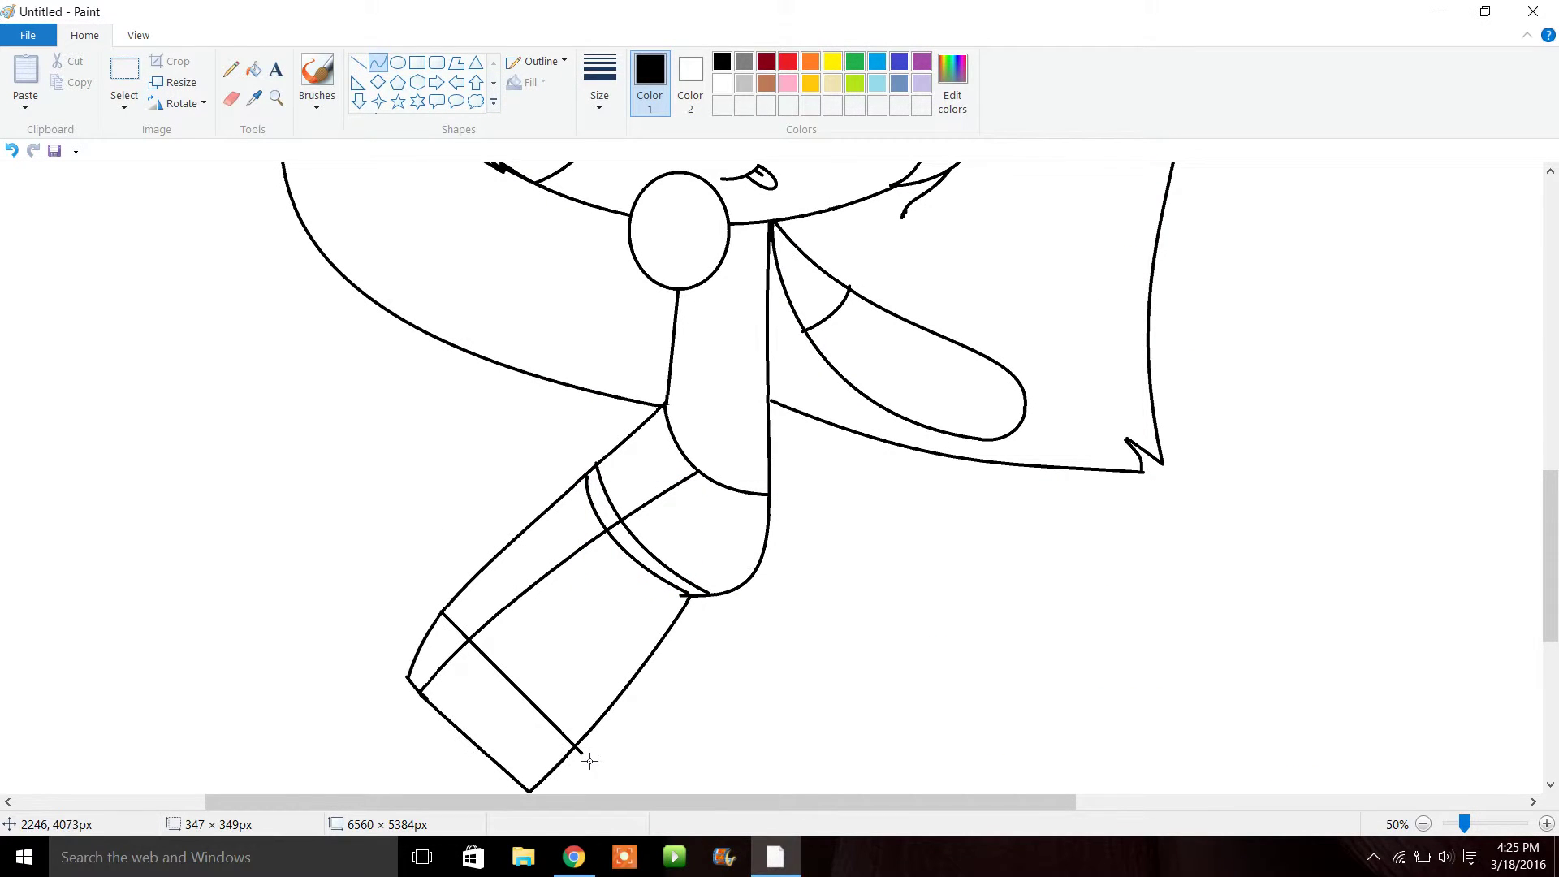
pyautogui.moveTo(479, 650); pyautogui.dragTo(463, 680)
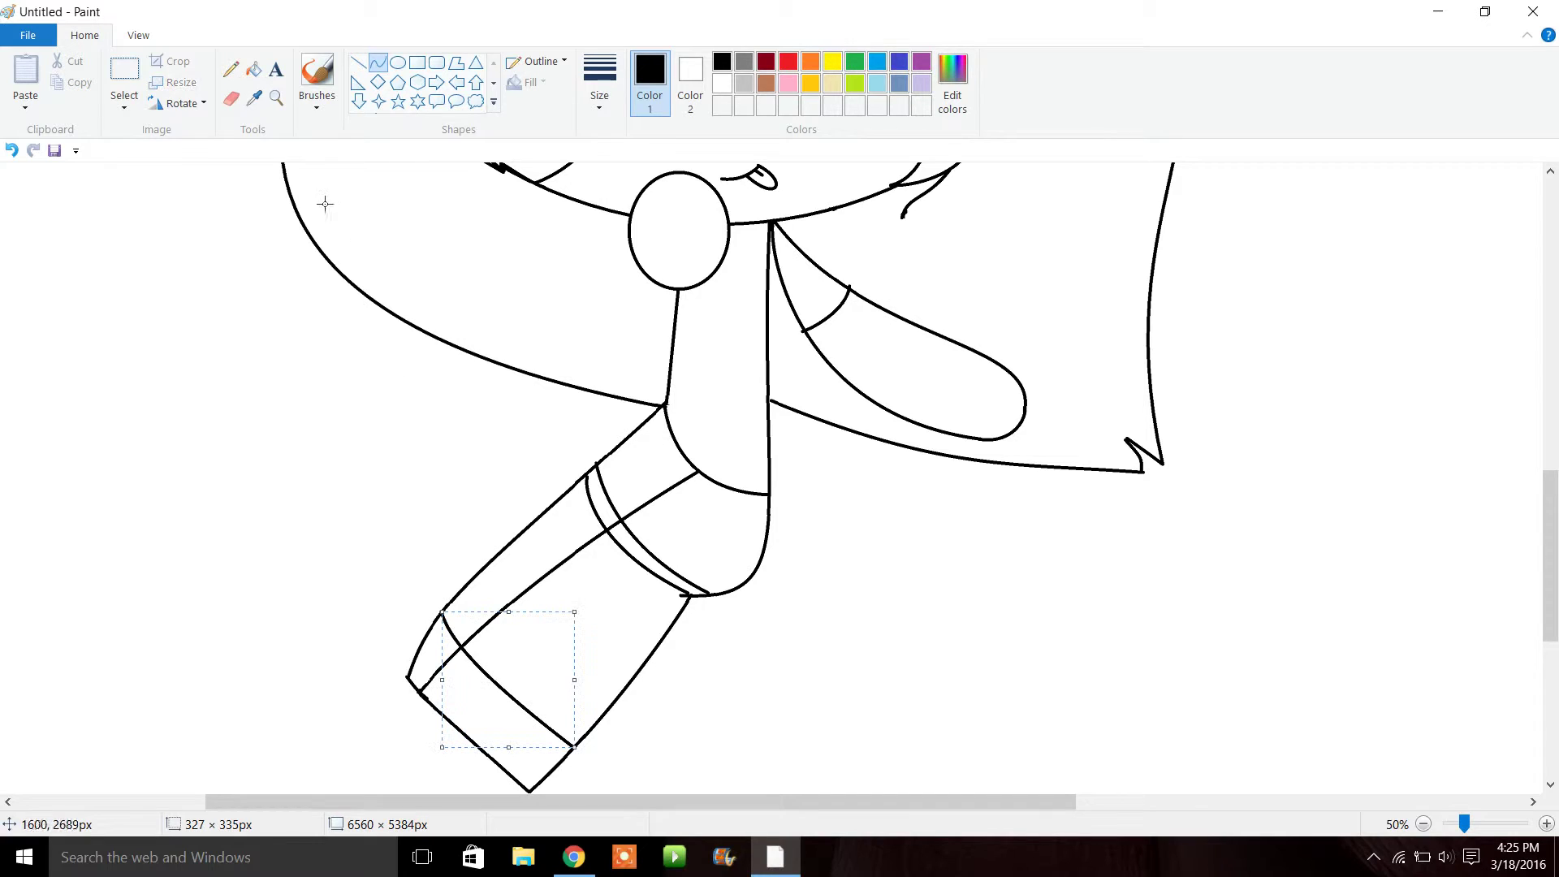
# Fill both shoe sections at the ends of the legs with black
pyautogui.click(251, 75)
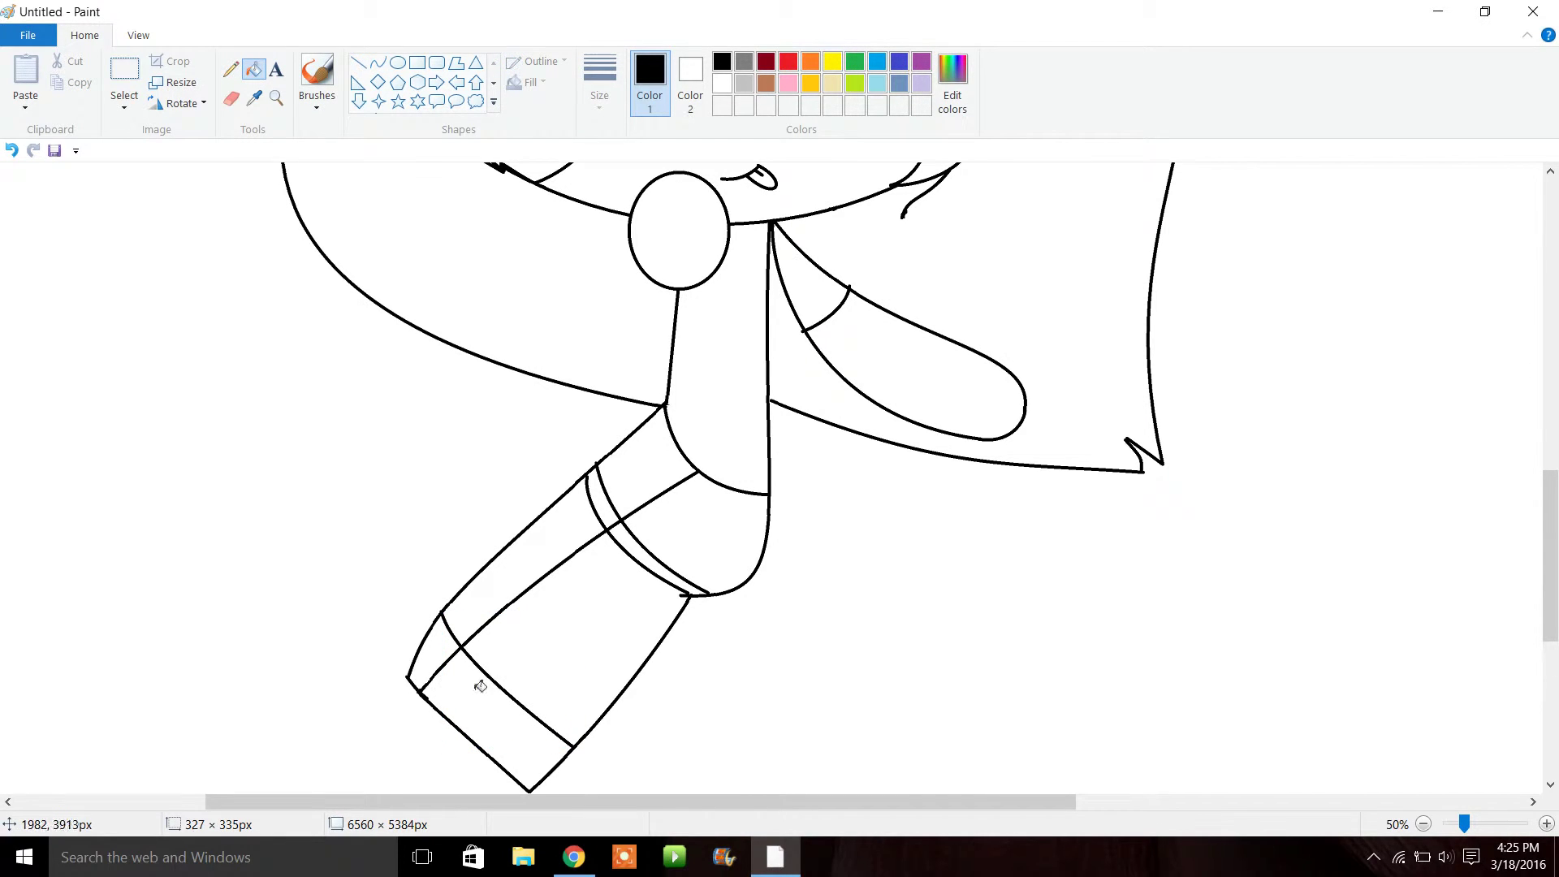
pyautogui.click(480, 686)
pyautogui.click(434, 654)
# Define a dark brown custom colour with Red 108, Green 67 and Blue 45 as the drawing colour
pyautogui.click(766, 83)
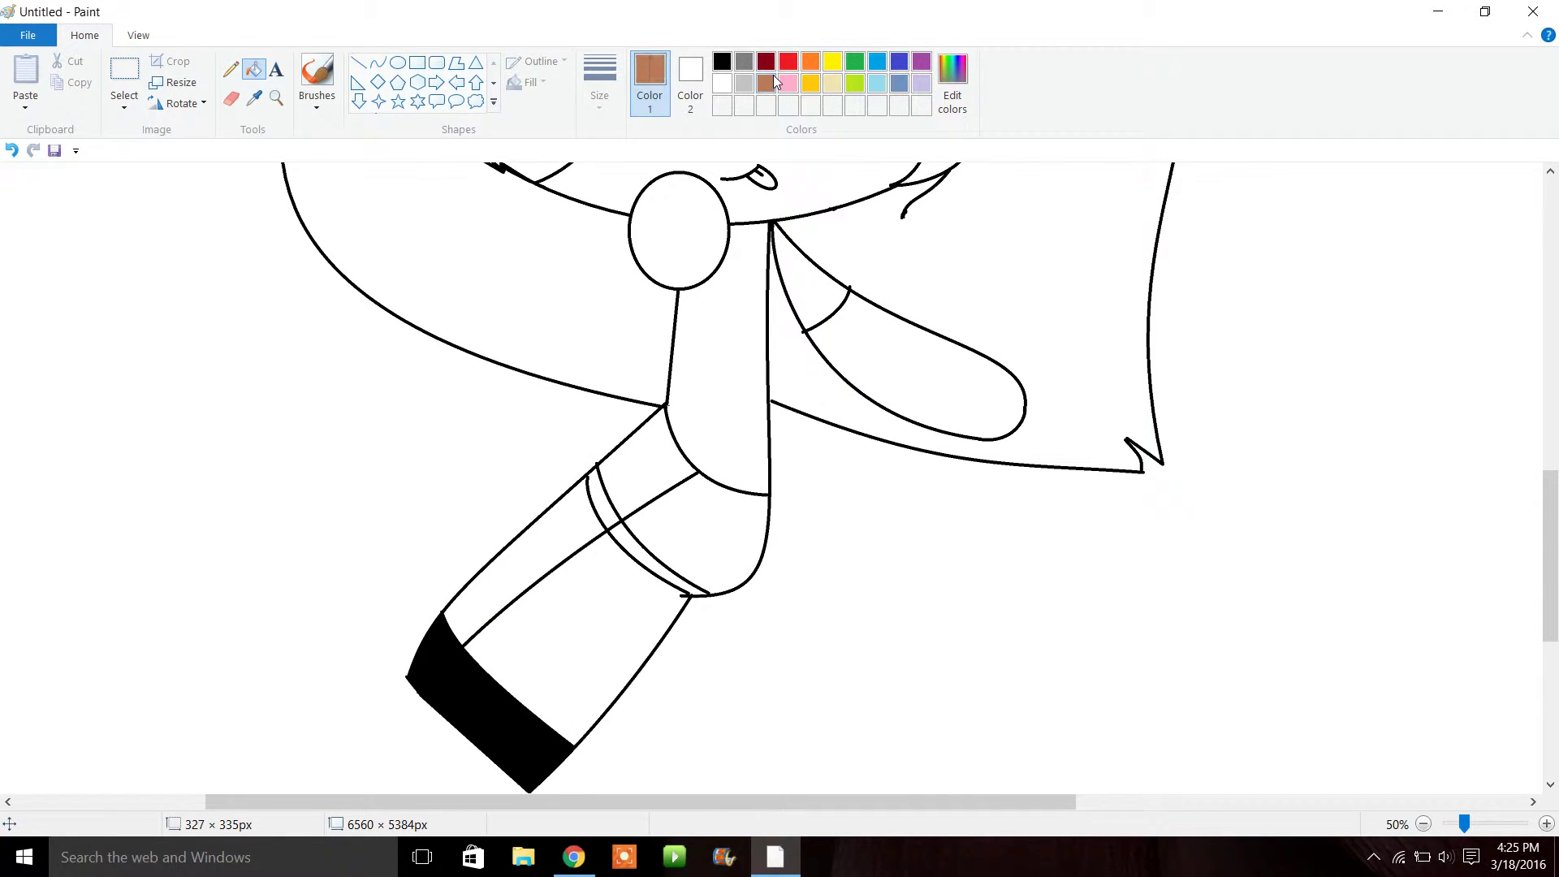
pyautogui.click(953, 81)
pyautogui.moveTo(1013, 430); pyautogui.dragTo(1010, 419)
pyautogui.click(890, 560)
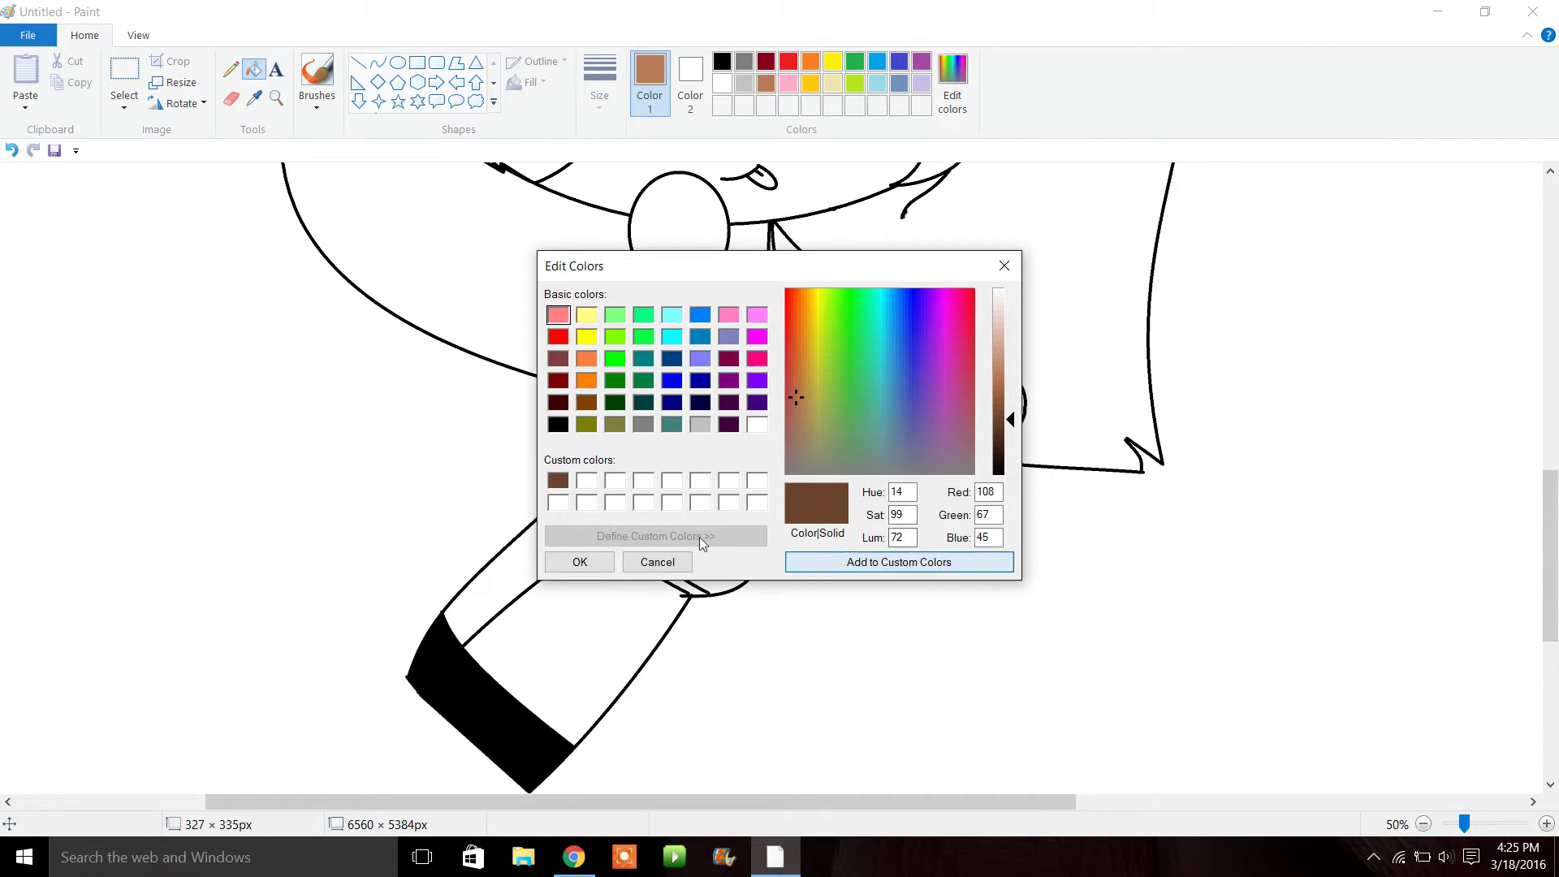
pyautogui.click(582, 572)
pyautogui.scroll(6, 1430, 418)
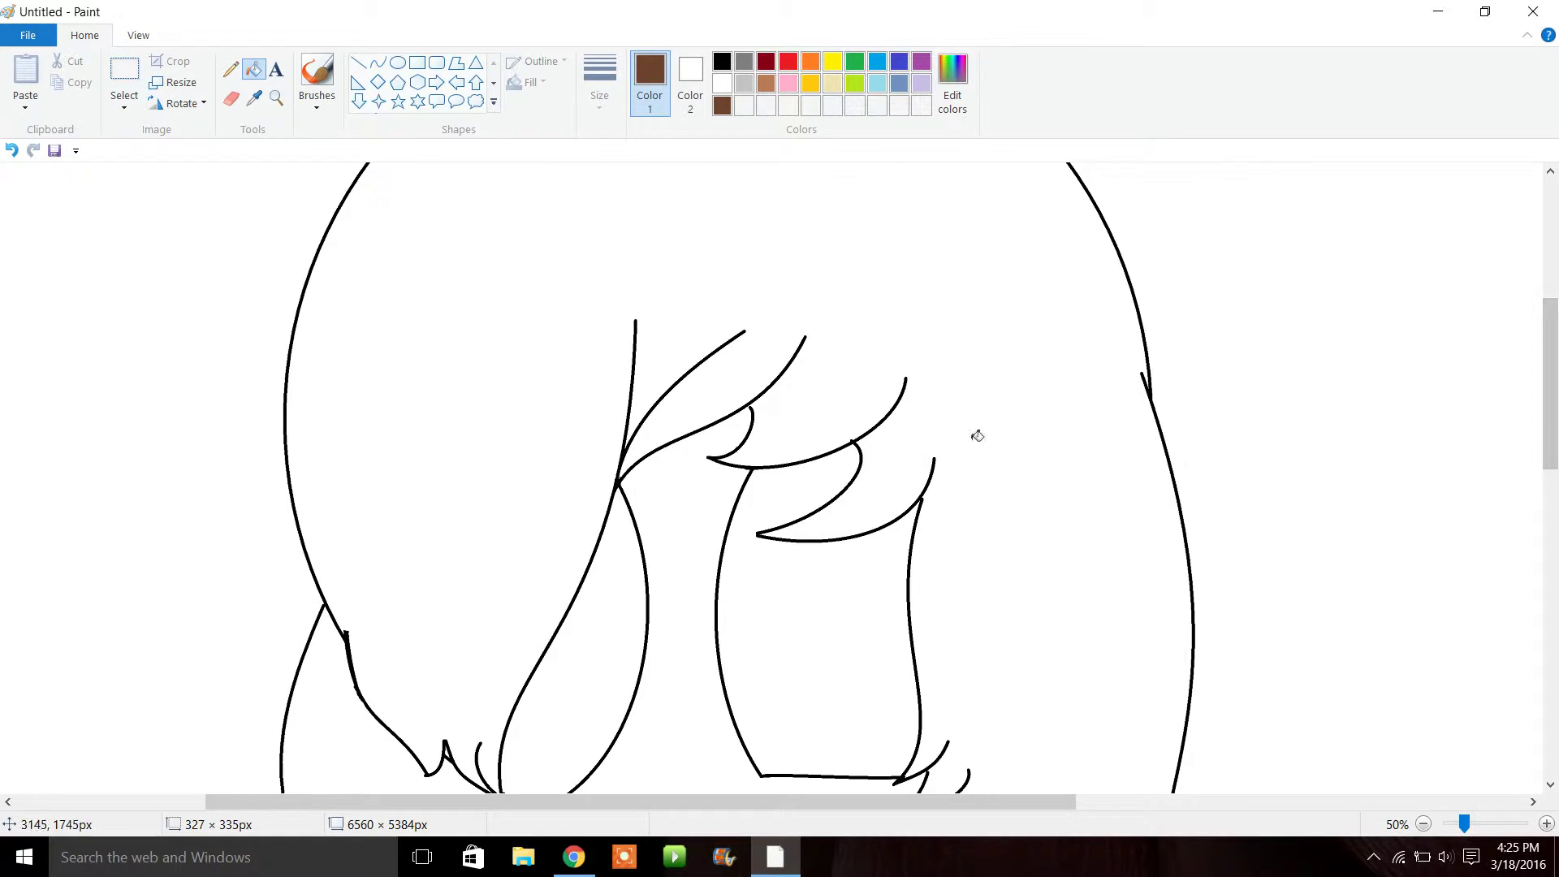
pyautogui.click(1378, 348)
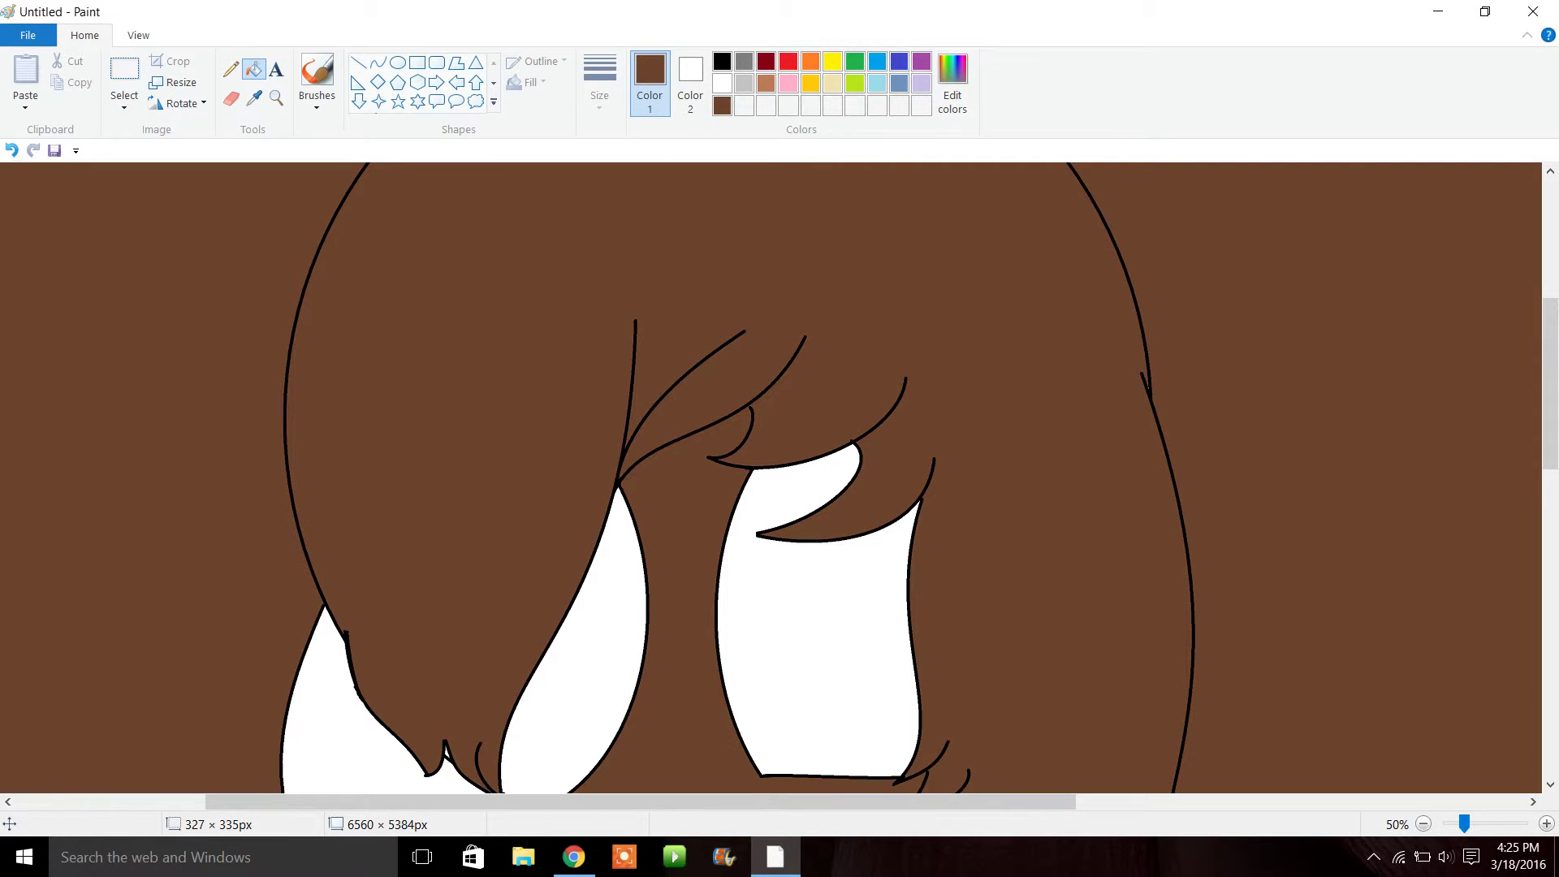
pyautogui.click(12, 151)
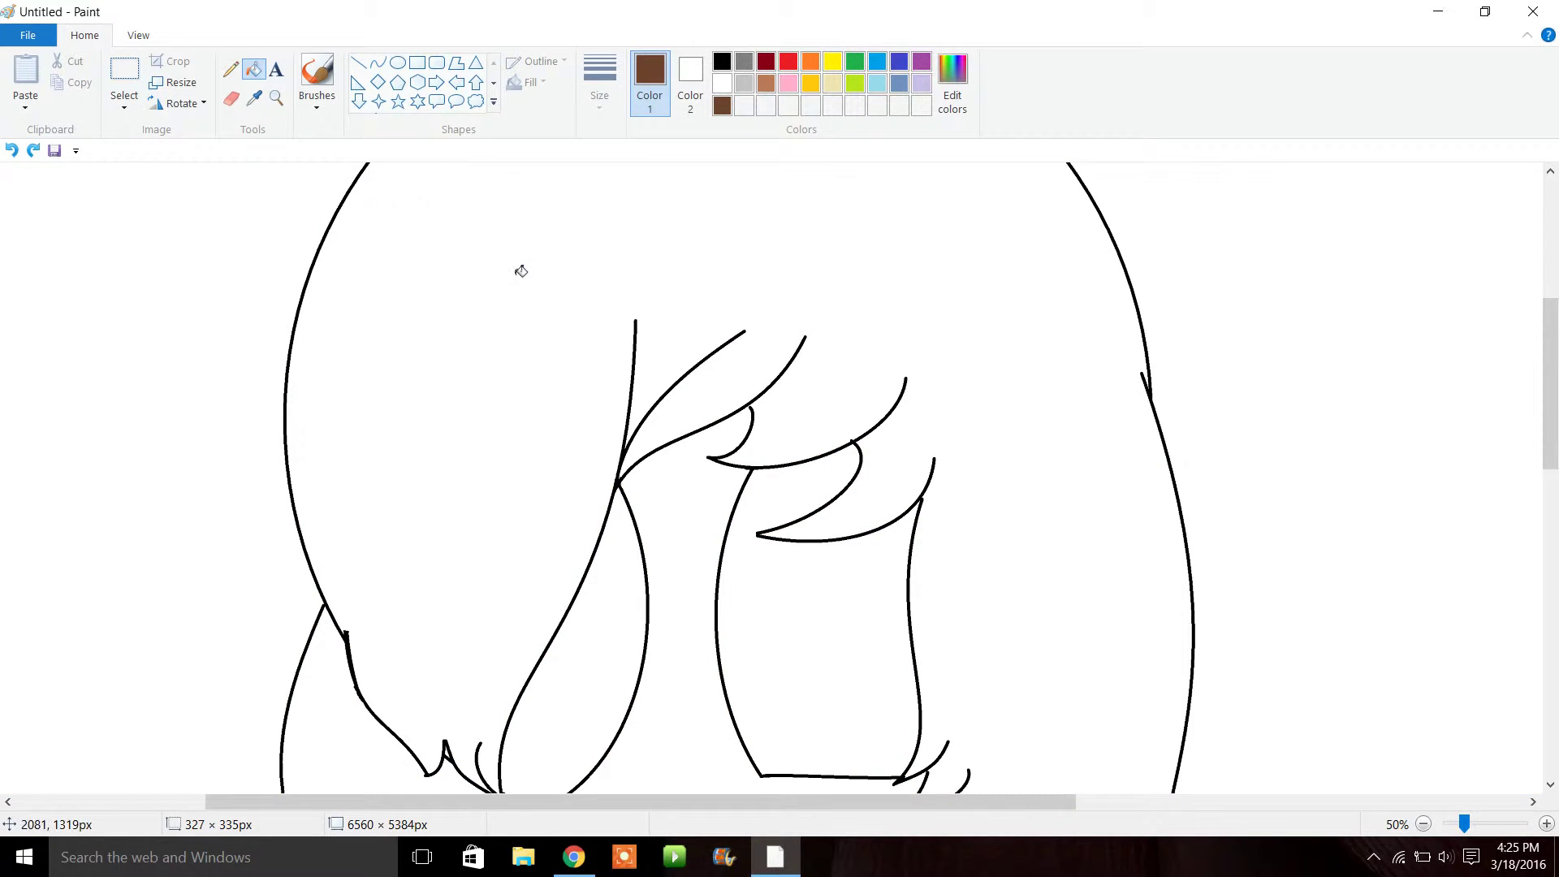
# Close the gap where the small curved fringe strand meets the hair line above it with a black Pencil stroke
pyautogui.click(277, 98)
pyautogui.click(682, 453)
pyautogui.click(531, 499)
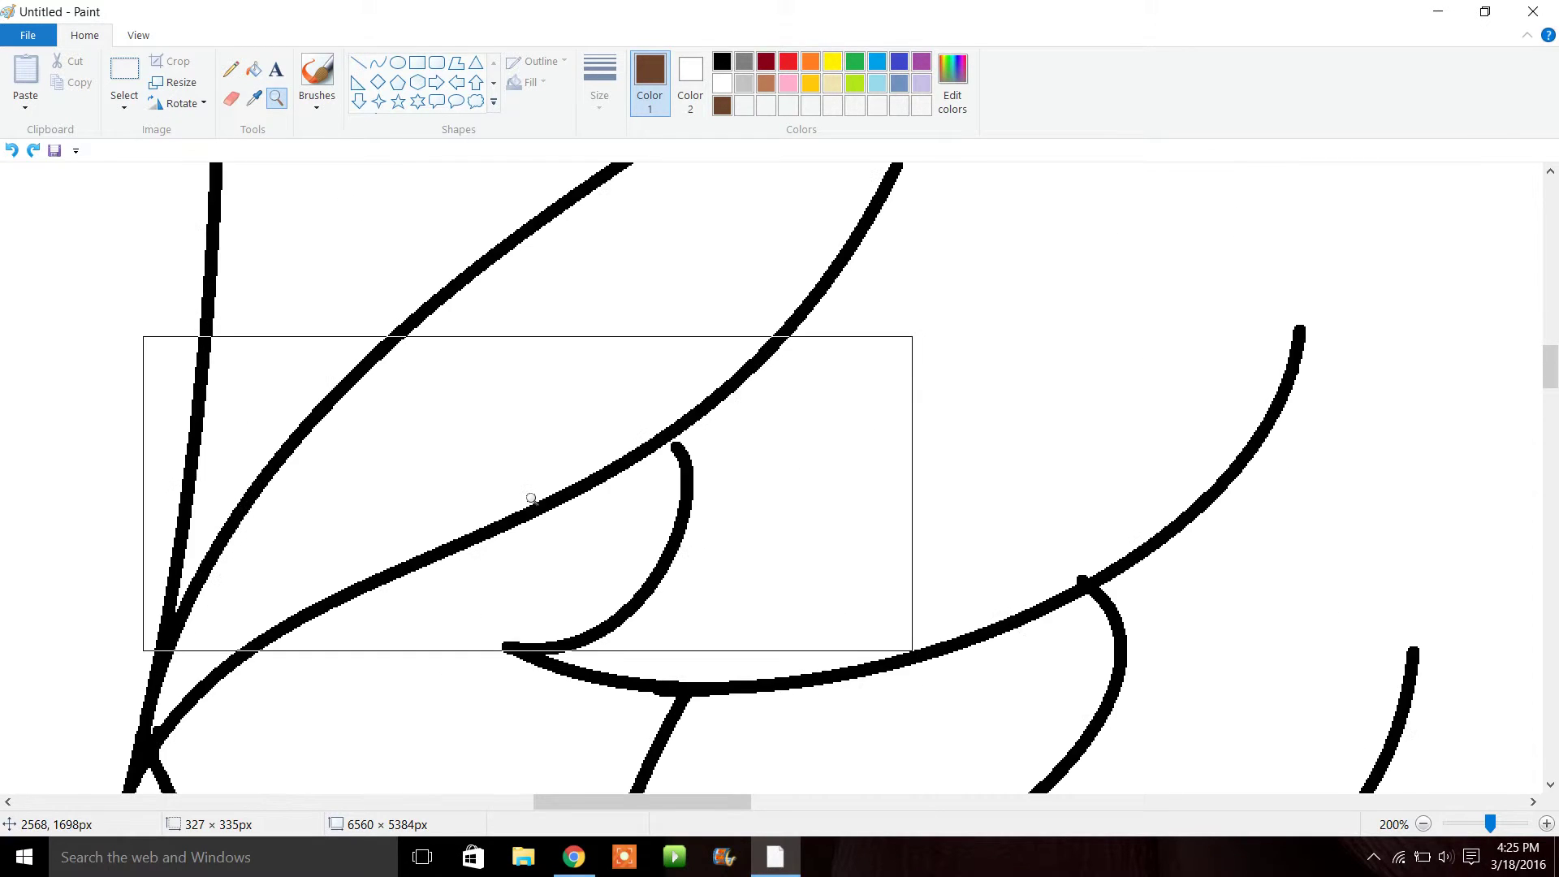
pyautogui.click(531, 499)
pyautogui.click(232, 70)
pyautogui.click(722, 62)
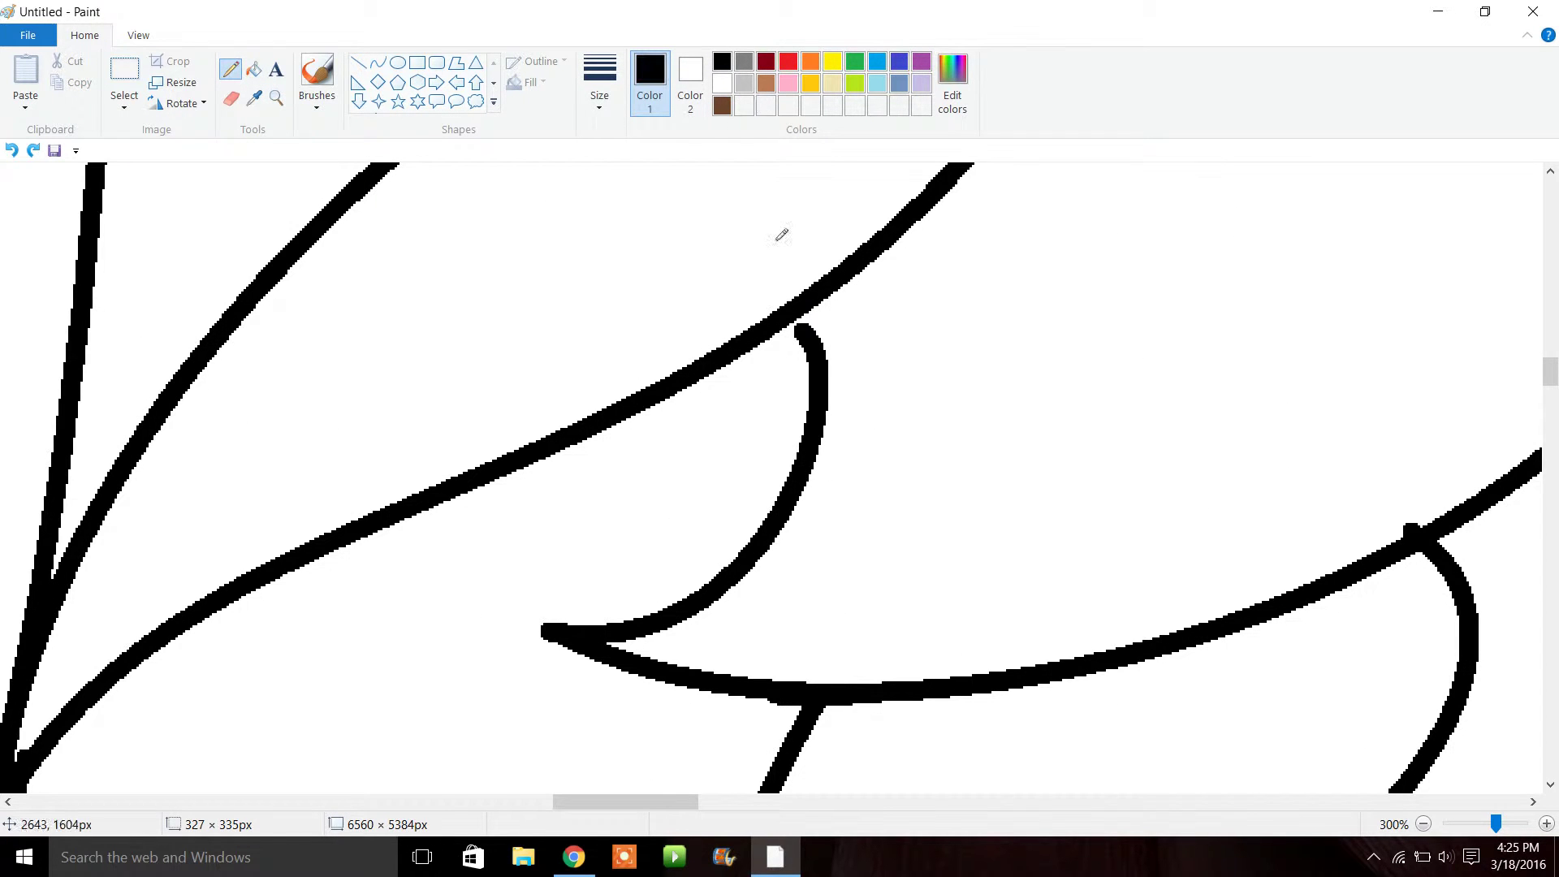
pyautogui.moveTo(799, 325); pyautogui.dragTo(815, 347)
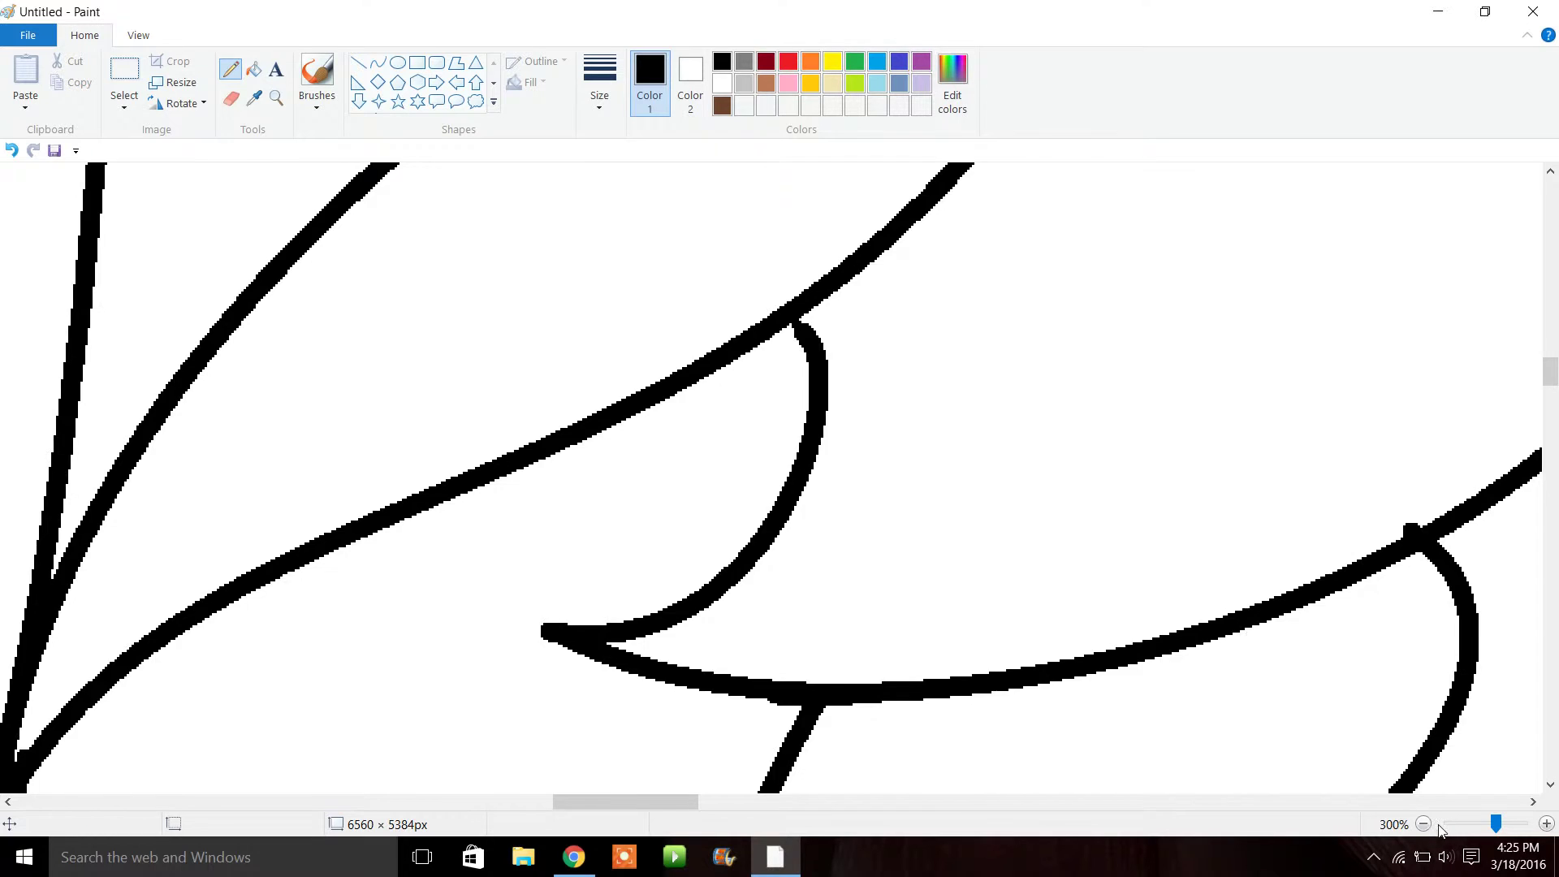
# Inspect the outlines of the hair, arm and body for remaining gaps
pyautogui.click(1424, 823)
pyautogui.click(1424, 824)
pyautogui.click(1424, 823)
pyautogui.click(1424, 823)
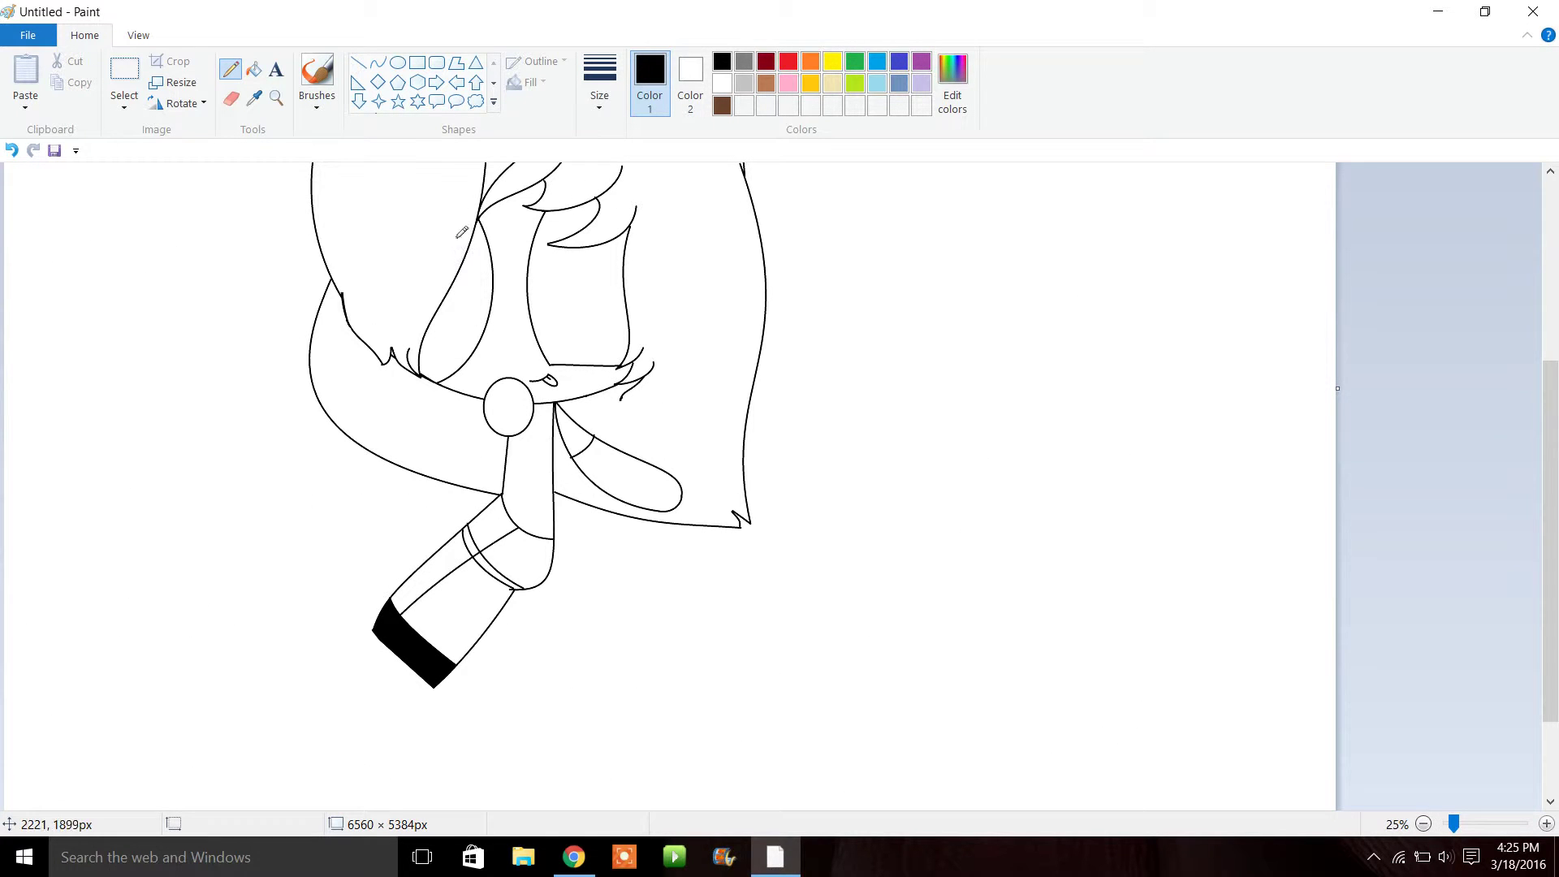
pyautogui.click(276, 98)
pyautogui.click(732, 476)
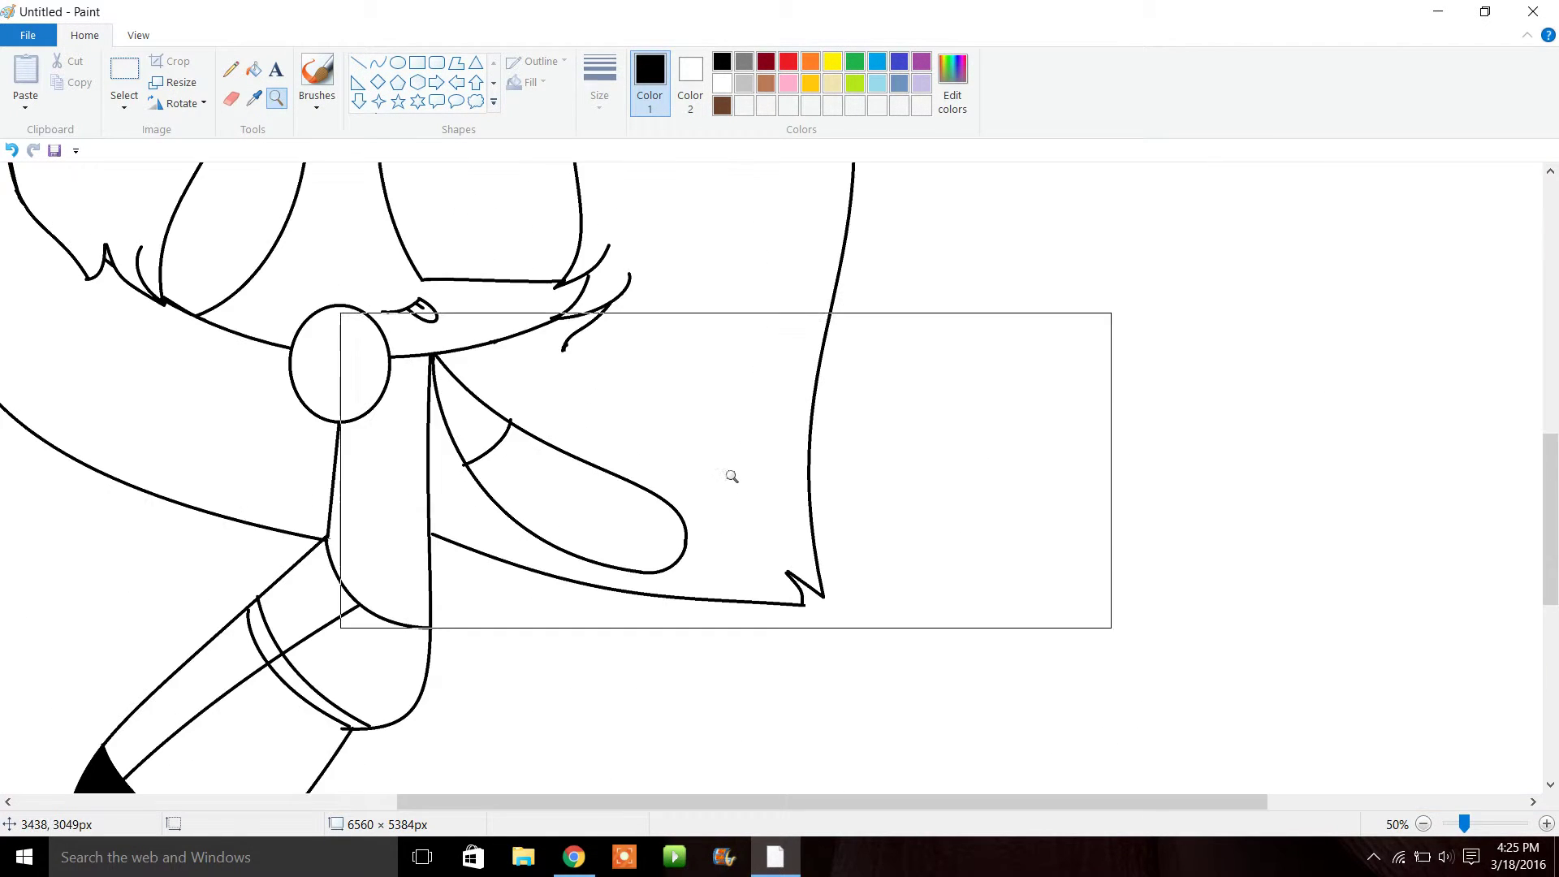
pyautogui.click(732, 477)
pyautogui.moveTo(1551, 533); pyautogui.dragTo(1556, 476)
pyautogui.moveTo(938, 802); pyautogui.dragTo(443, 791)
pyautogui.moveTo(1551, 500); pyautogui.dragTo(1554, 586)
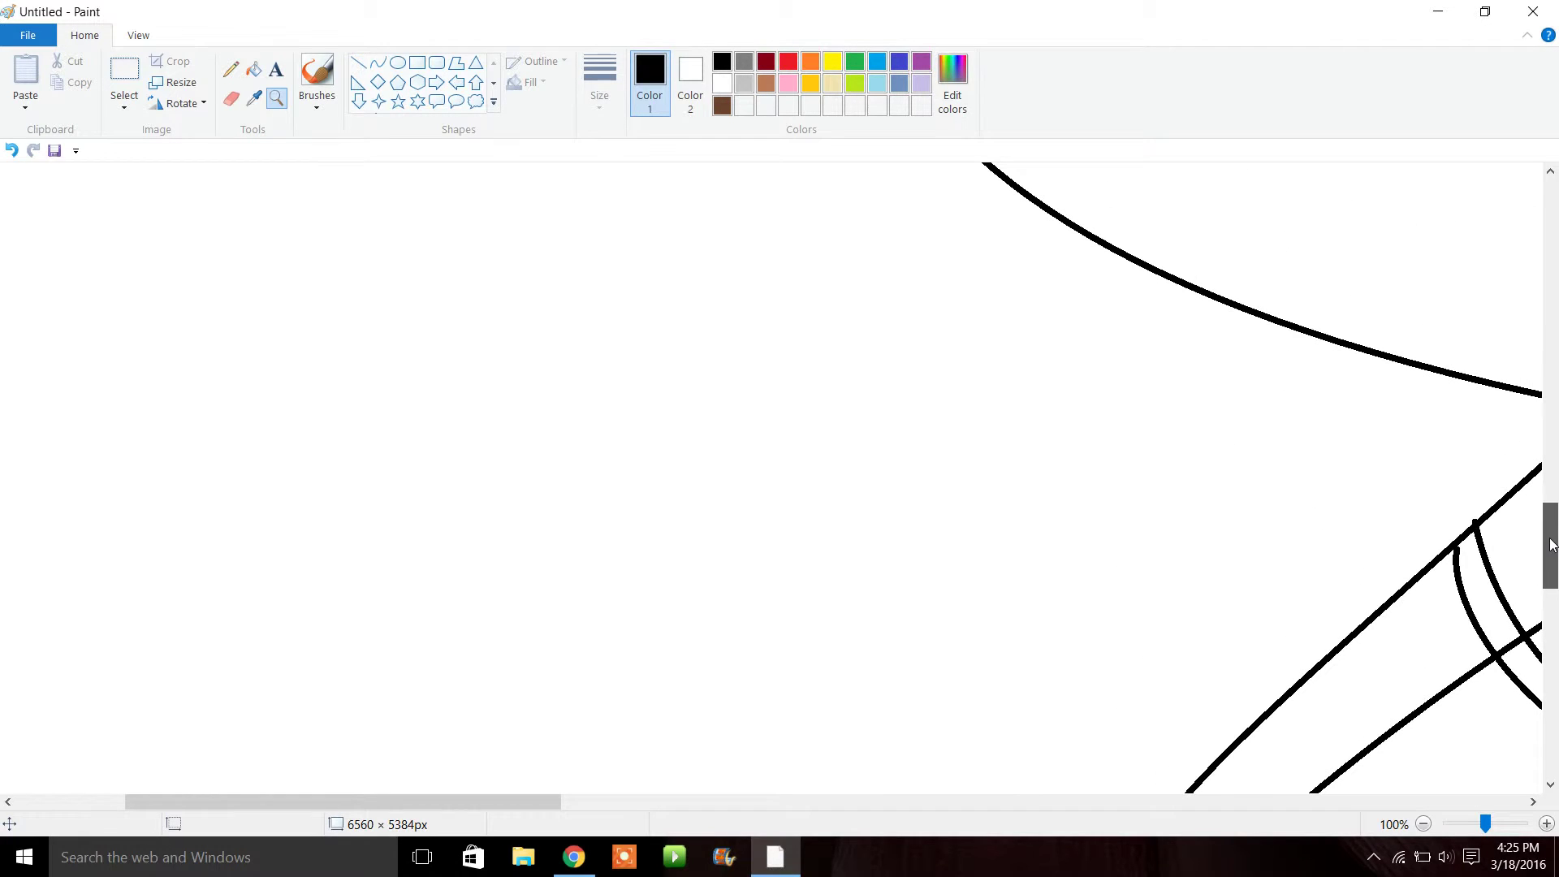
pyautogui.click(1424, 824)
pyautogui.click(1424, 823)
pyautogui.click(1424, 824)
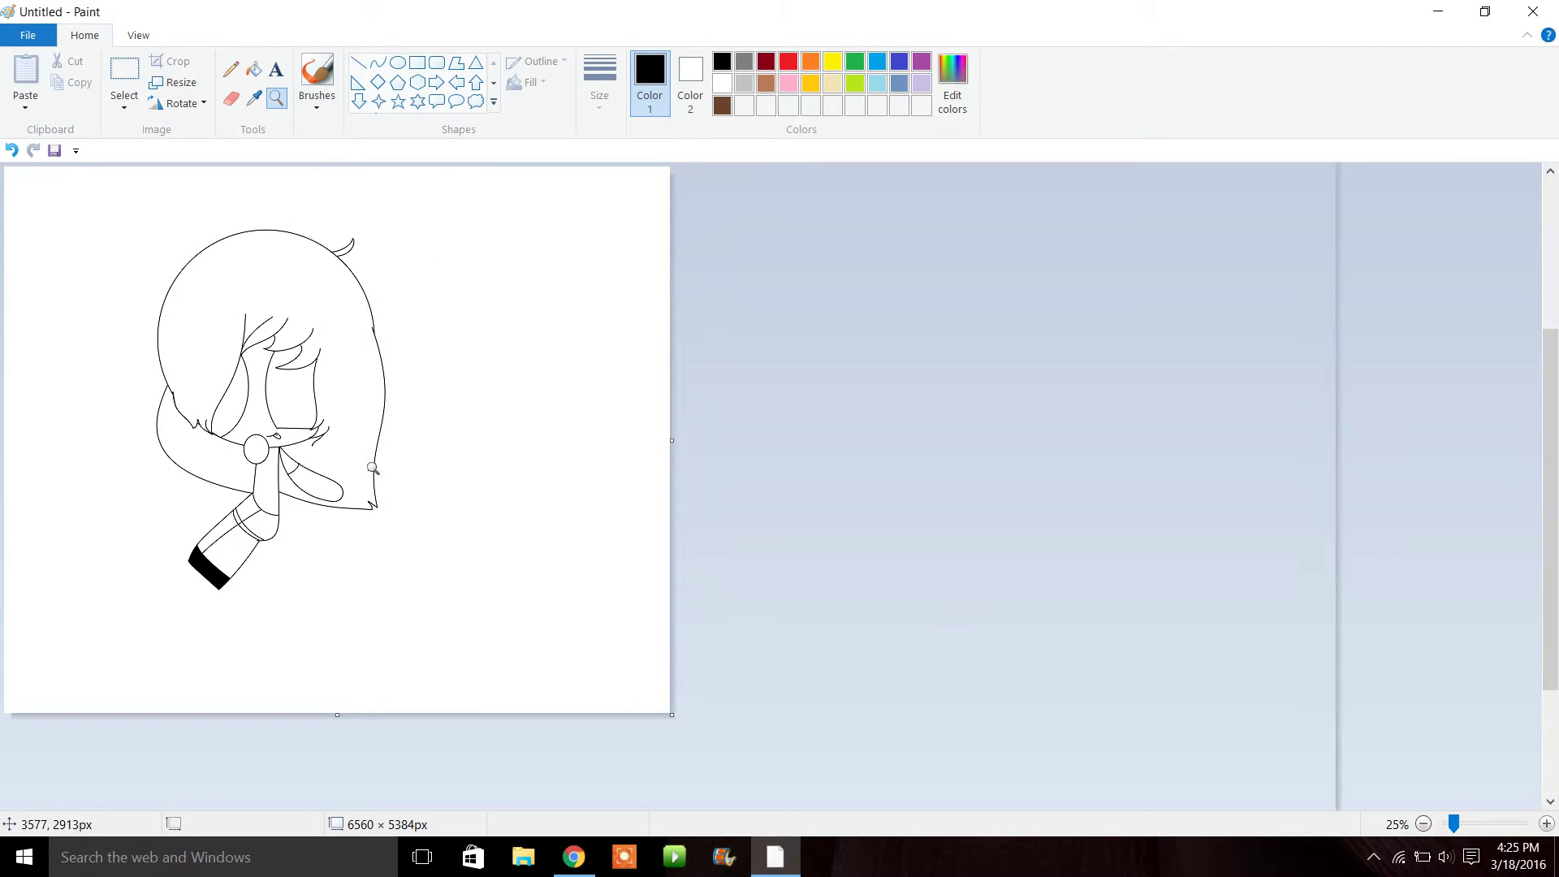
pyautogui.click(372, 468)
pyautogui.click(480, 428)
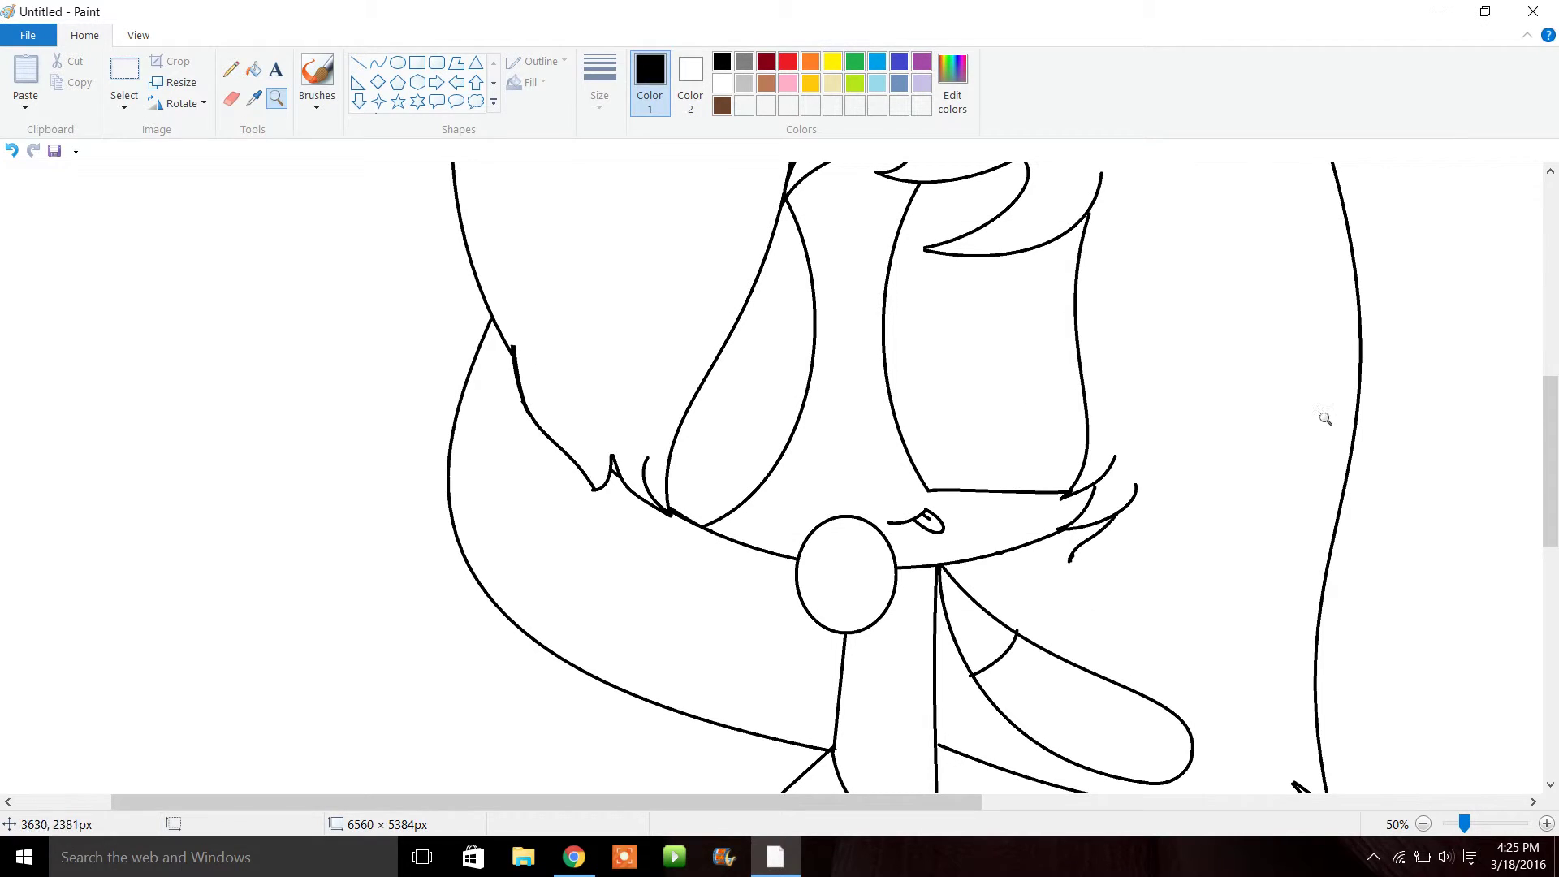
pyautogui.moveTo(1554, 462)
pyautogui.mouseDown()
pyautogui.moveTo(1556, 260)
pyautogui.moveTo(1556, 461)
pyautogui.mouseUp()
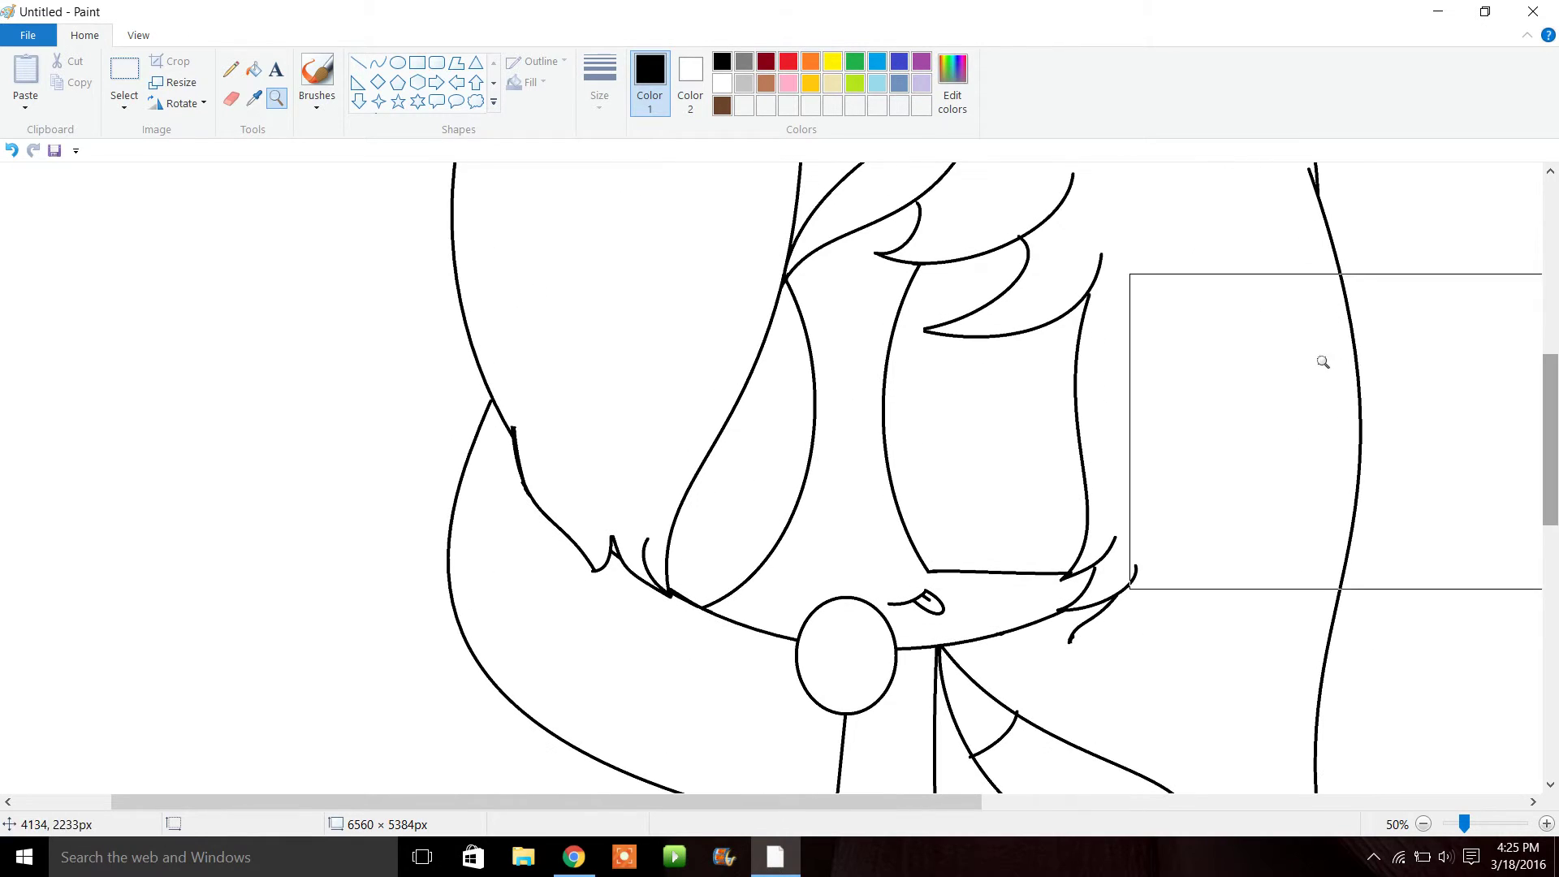
# Fill the hair with the custom dark brown
pyautogui.click(723, 106)
pyautogui.click(254, 70)
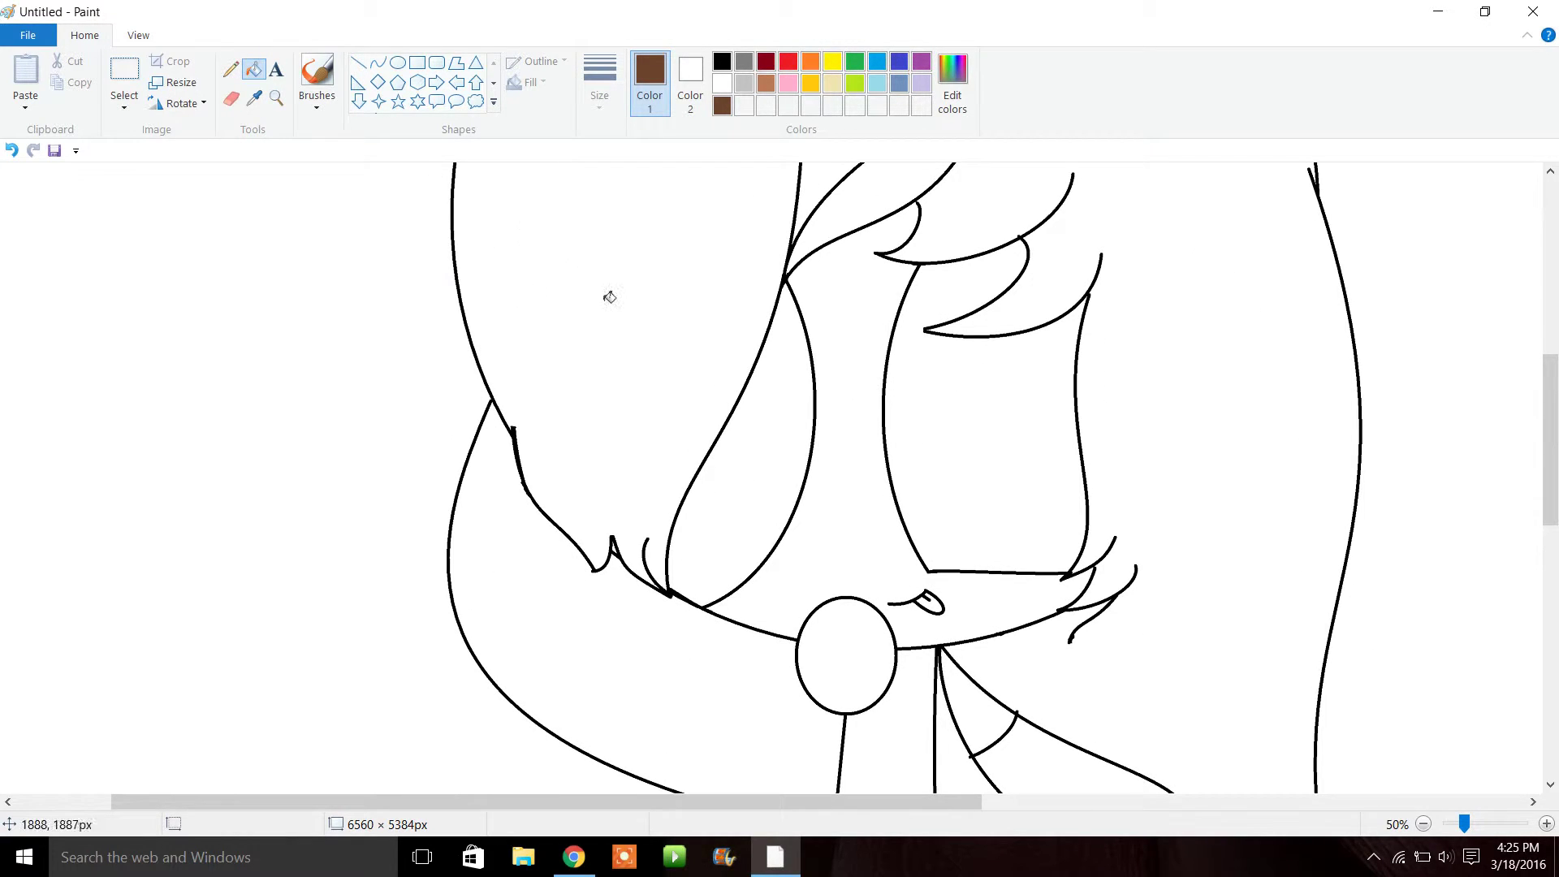
pyautogui.click(611, 298)
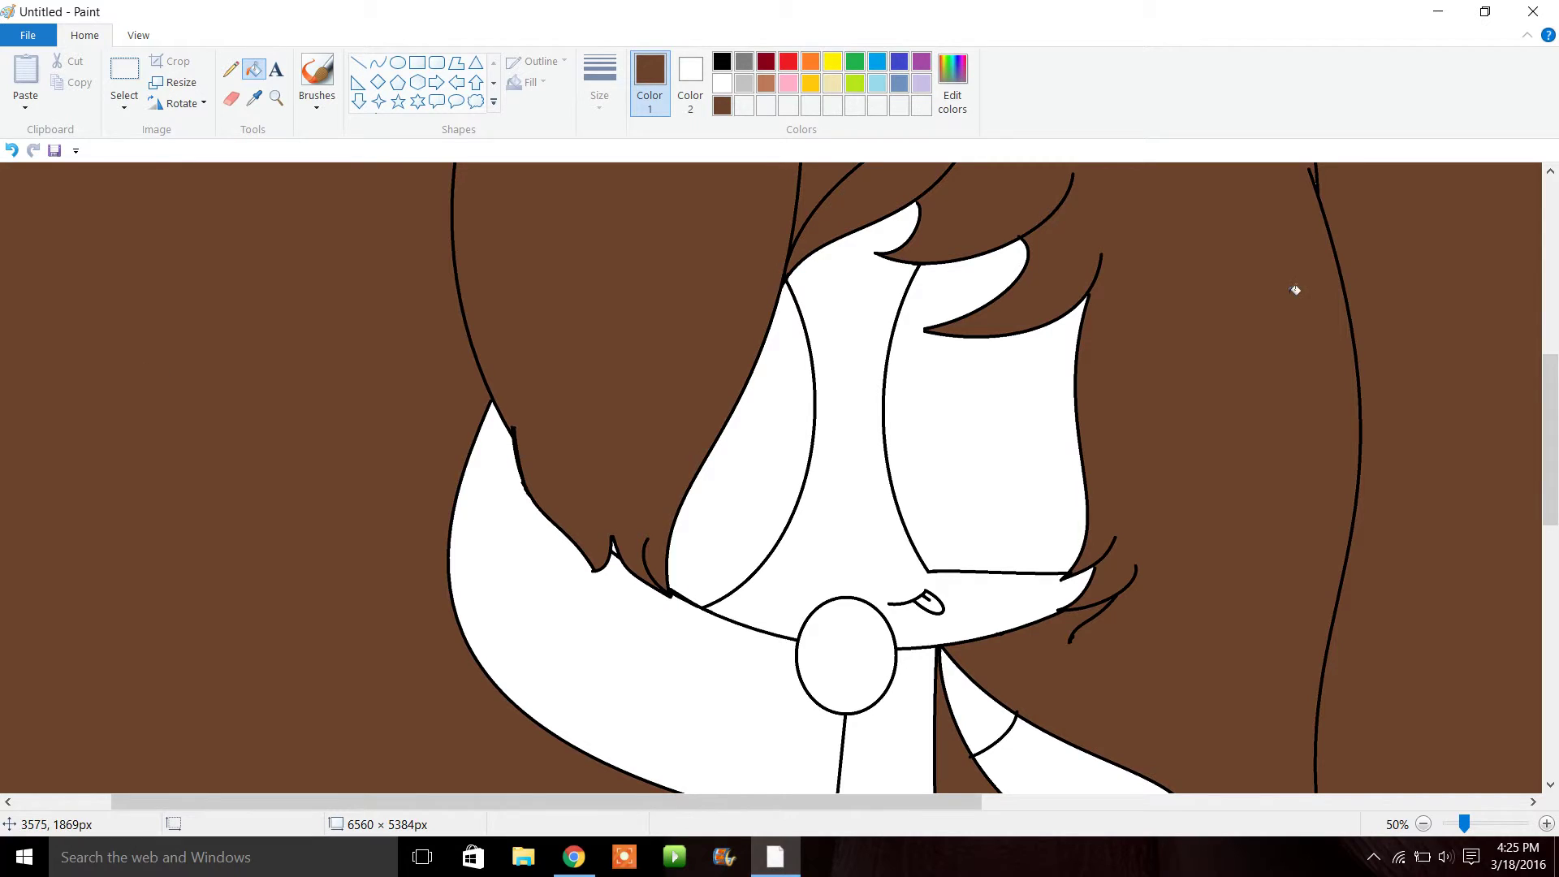
# Close the gap between the lower hair edge and the side of the body with a black Pencil stroke
pyautogui.moveTo(1556, 481); pyautogui.dragTo(1556, 597)
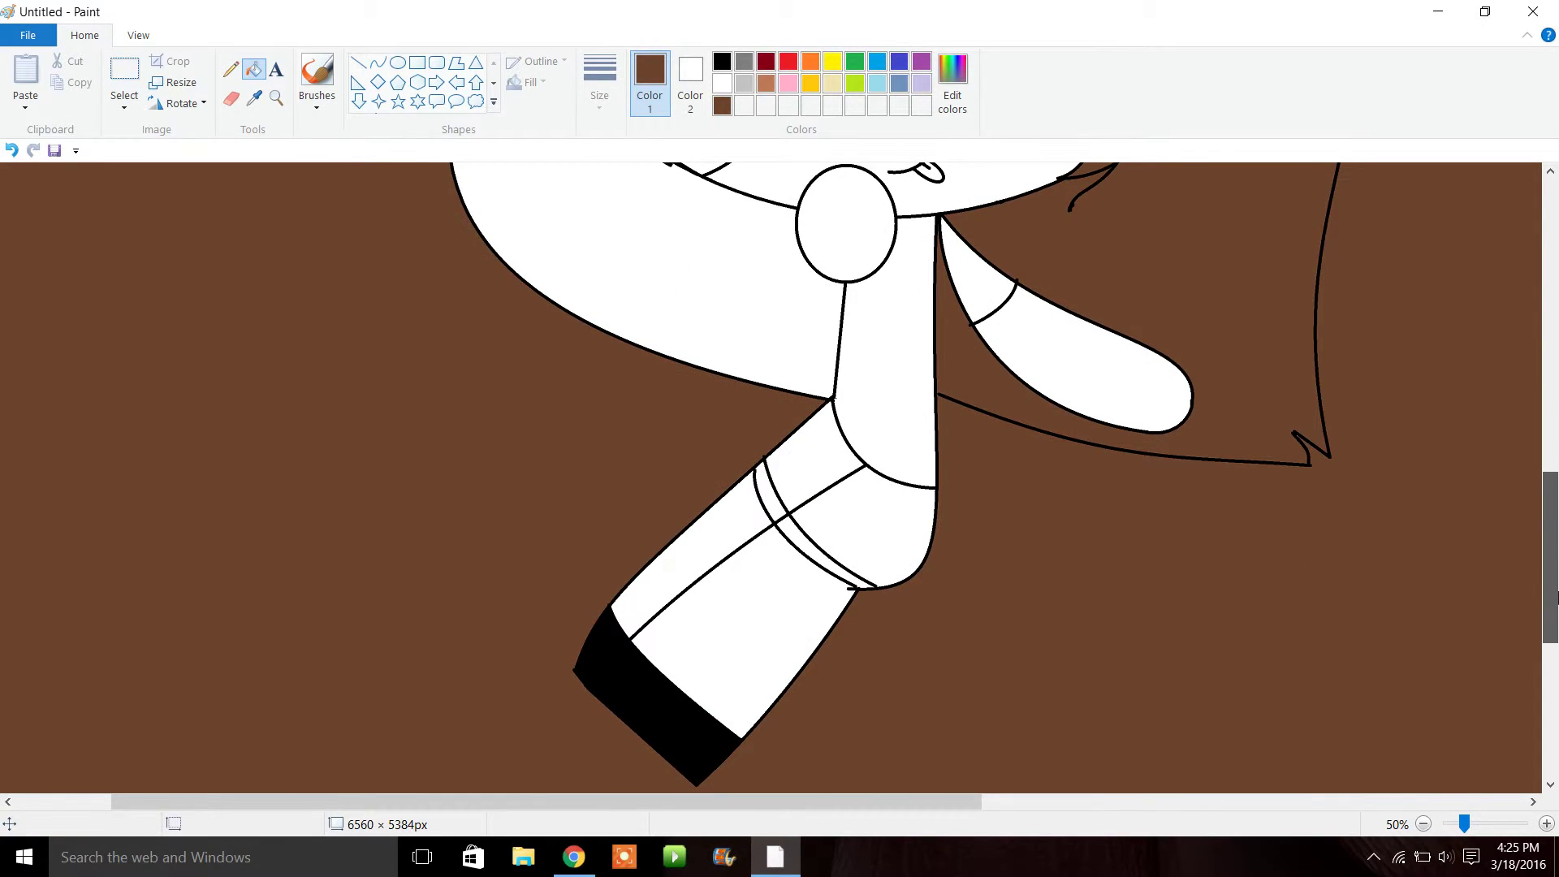
pyautogui.click(276, 98)
pyautogui.click(1086, 480)
pyautogui.click(436, 268)
pyautogui.click(604, 359)
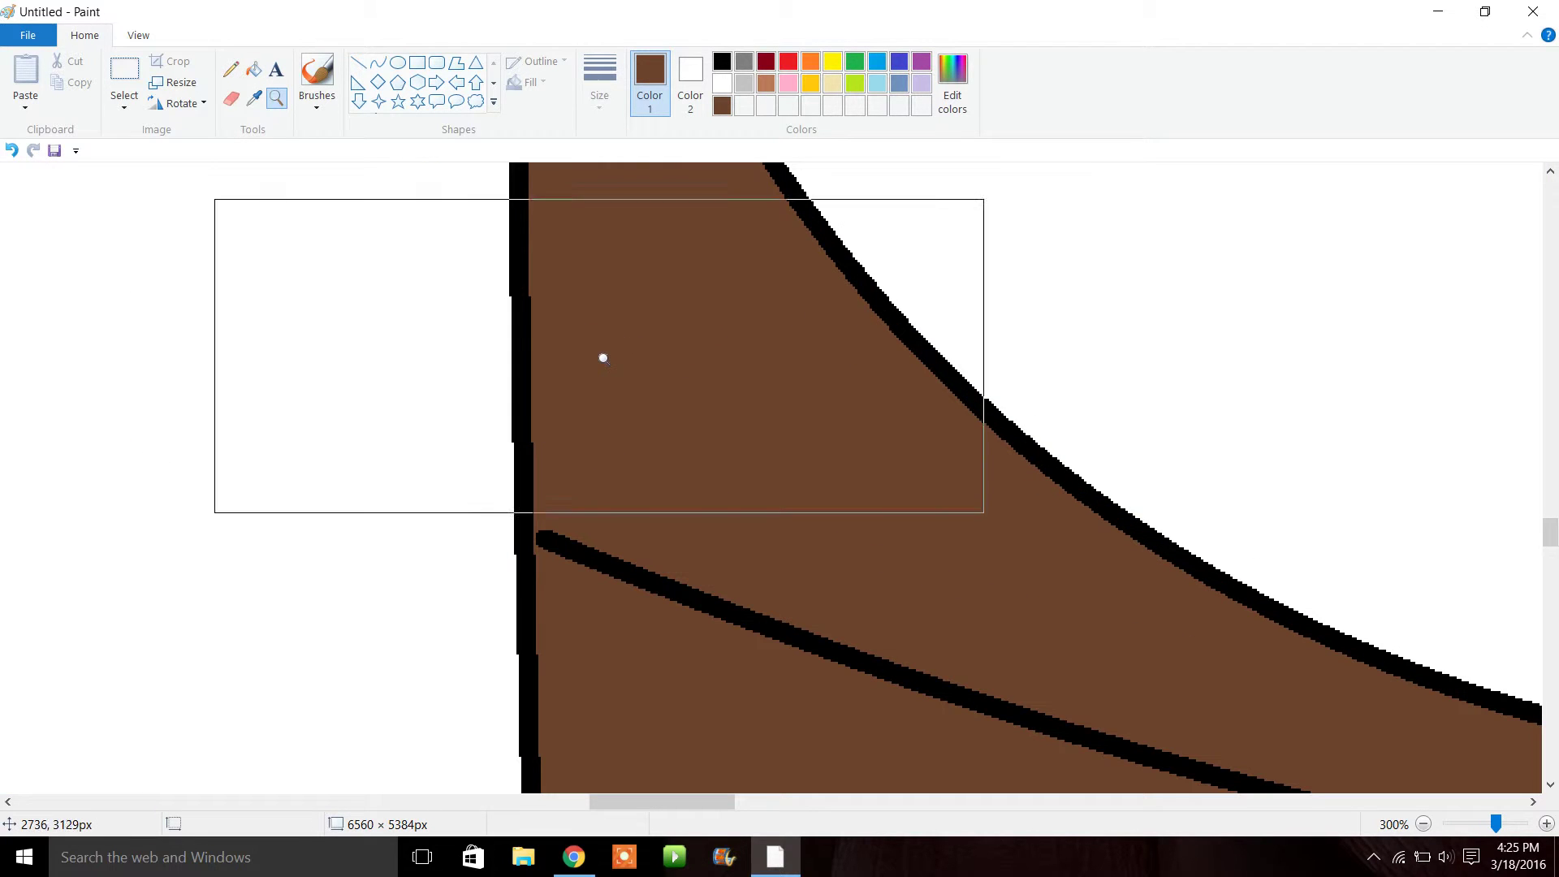
pyautogui.click(234, 71)
pyautogui.click(723, 65)
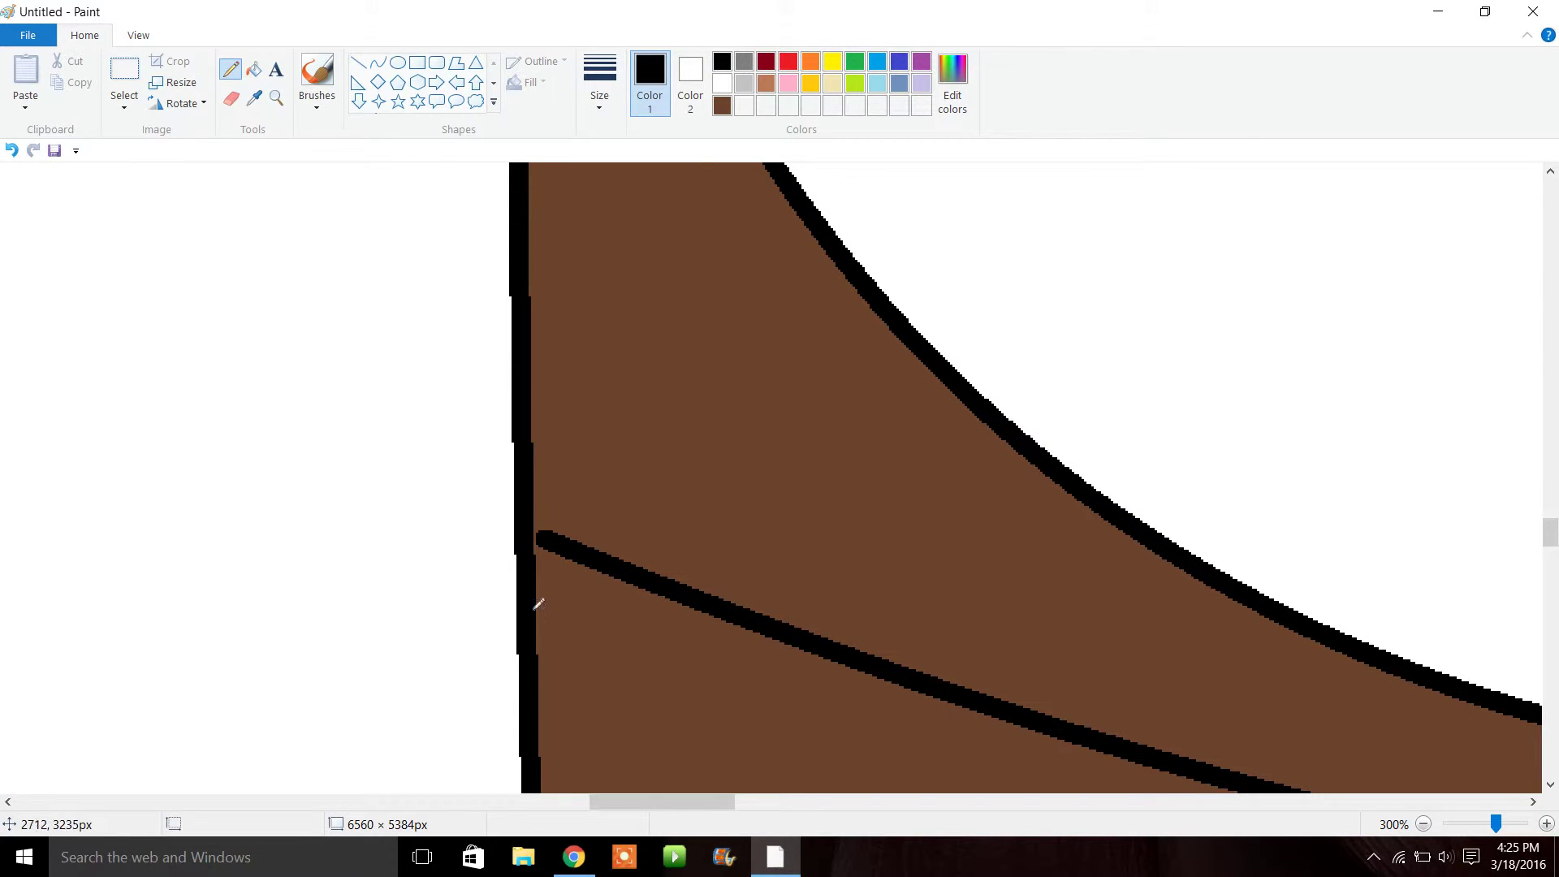
# Fill the brown background outside the character with white
pyautogui.click(254, 70)
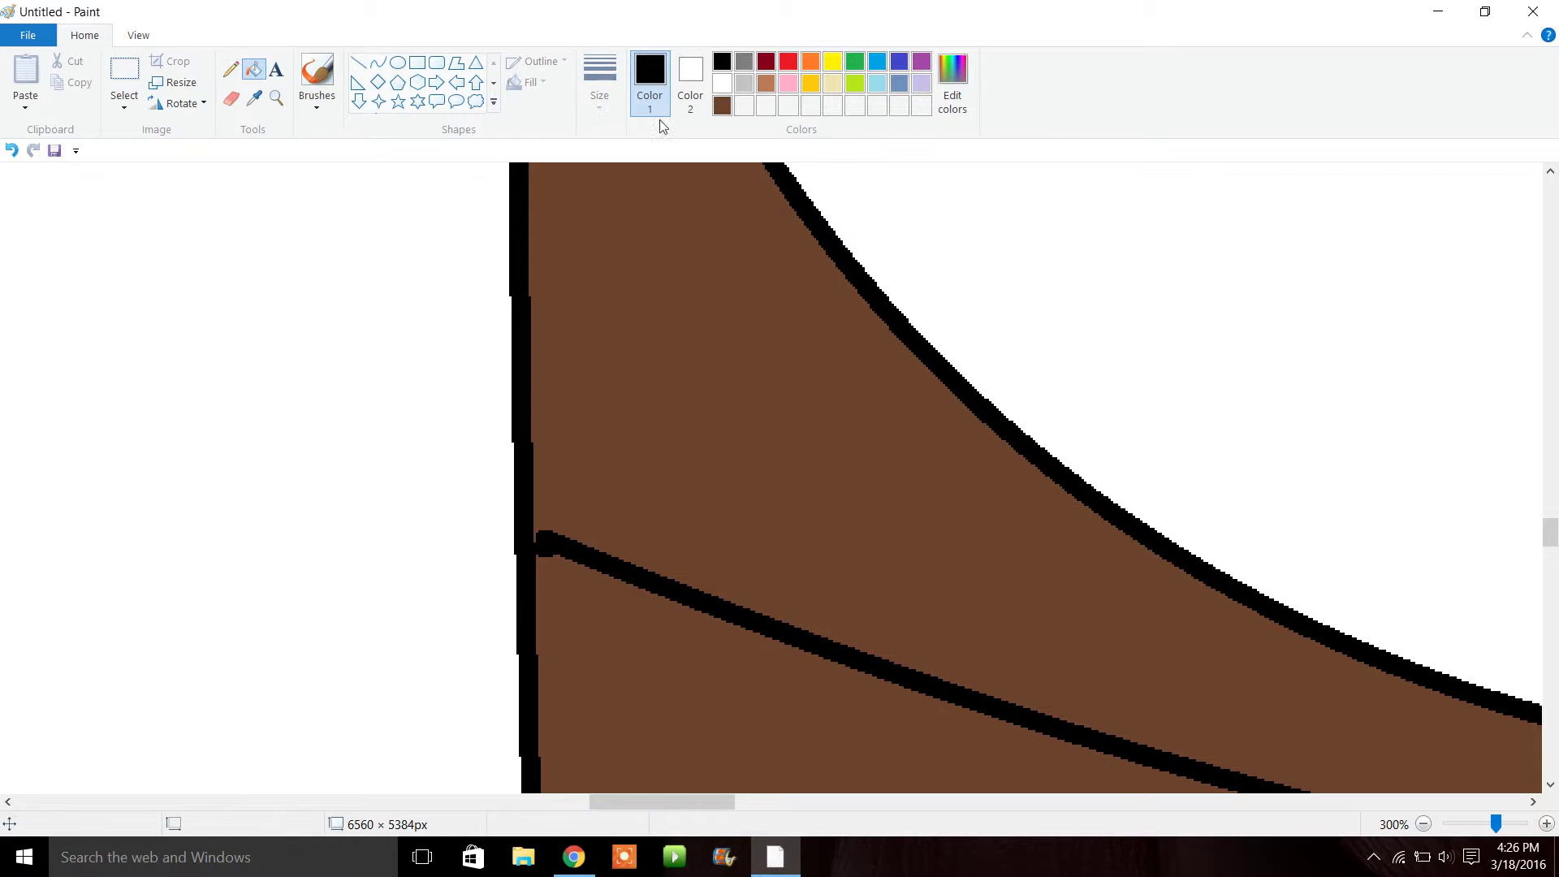
pyautogui.click(690, 81)
pyautogui.click(650, 73)
pyautogui.click(722, 84)
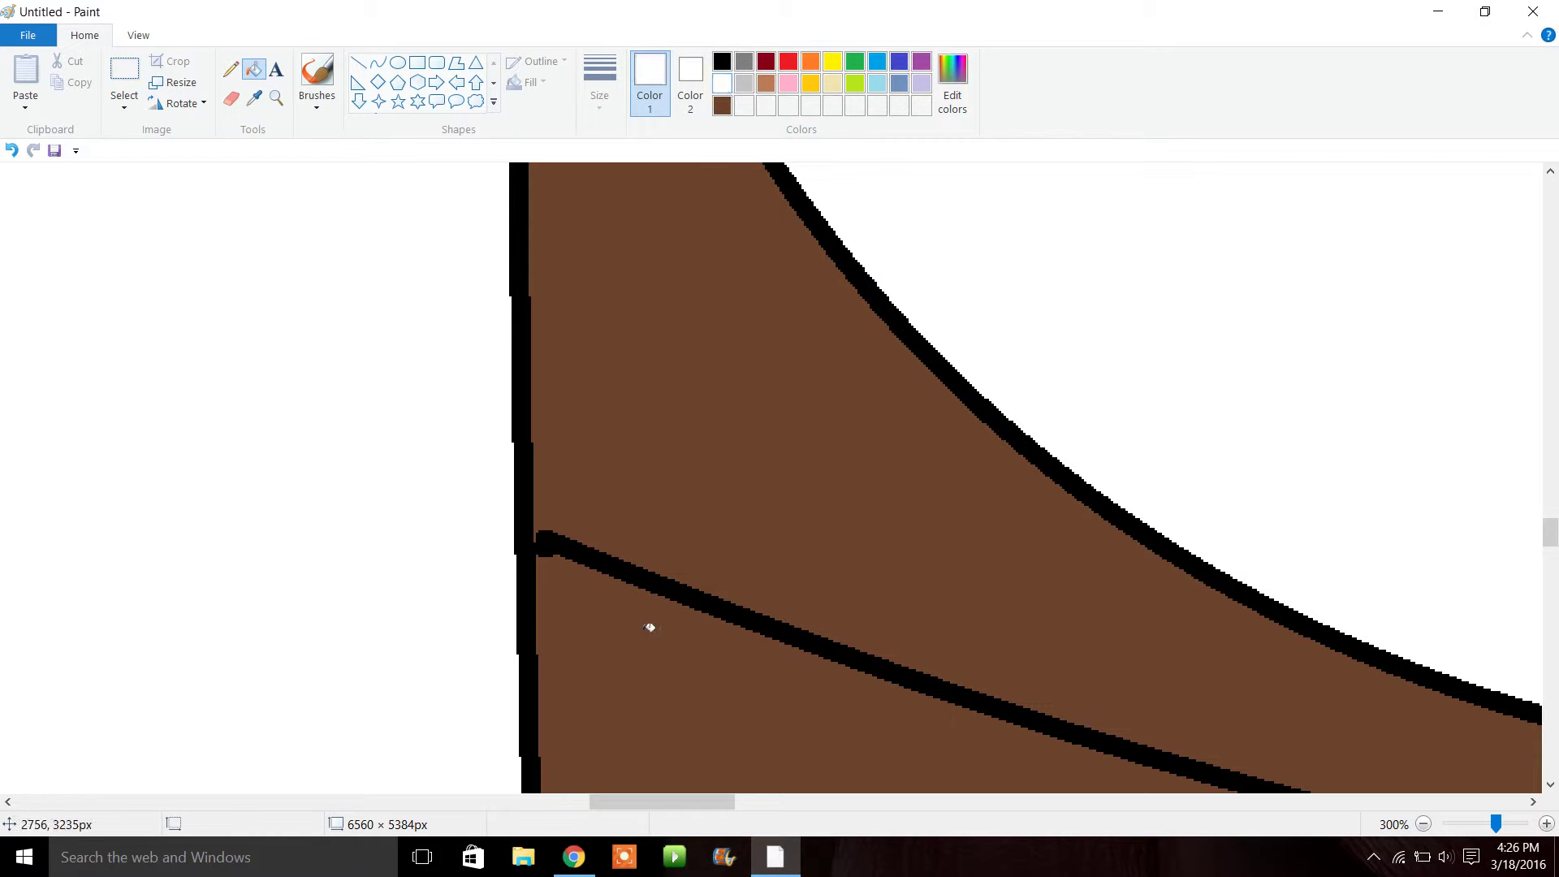
pyautogui.click(646, 662)
# Fill the unfilled back section of hair behind the body with the custom dark brown
pyautogui.moveTo(686, 802); pyautogui.dragTo(482, 800)
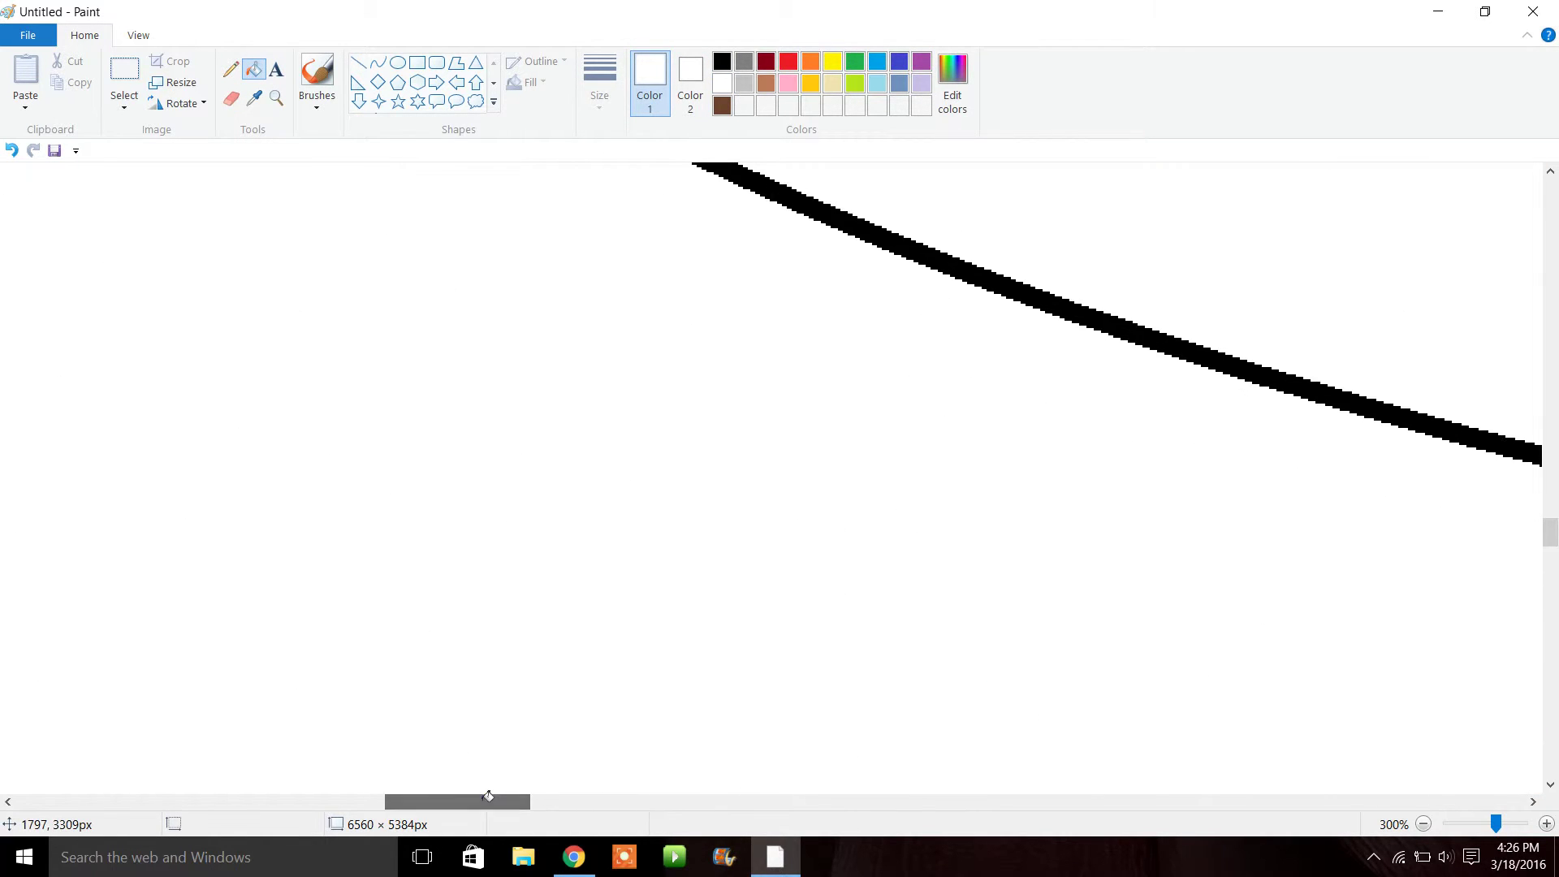
pyautogui.click(722, 106)
pyautogui.click(905, 187)
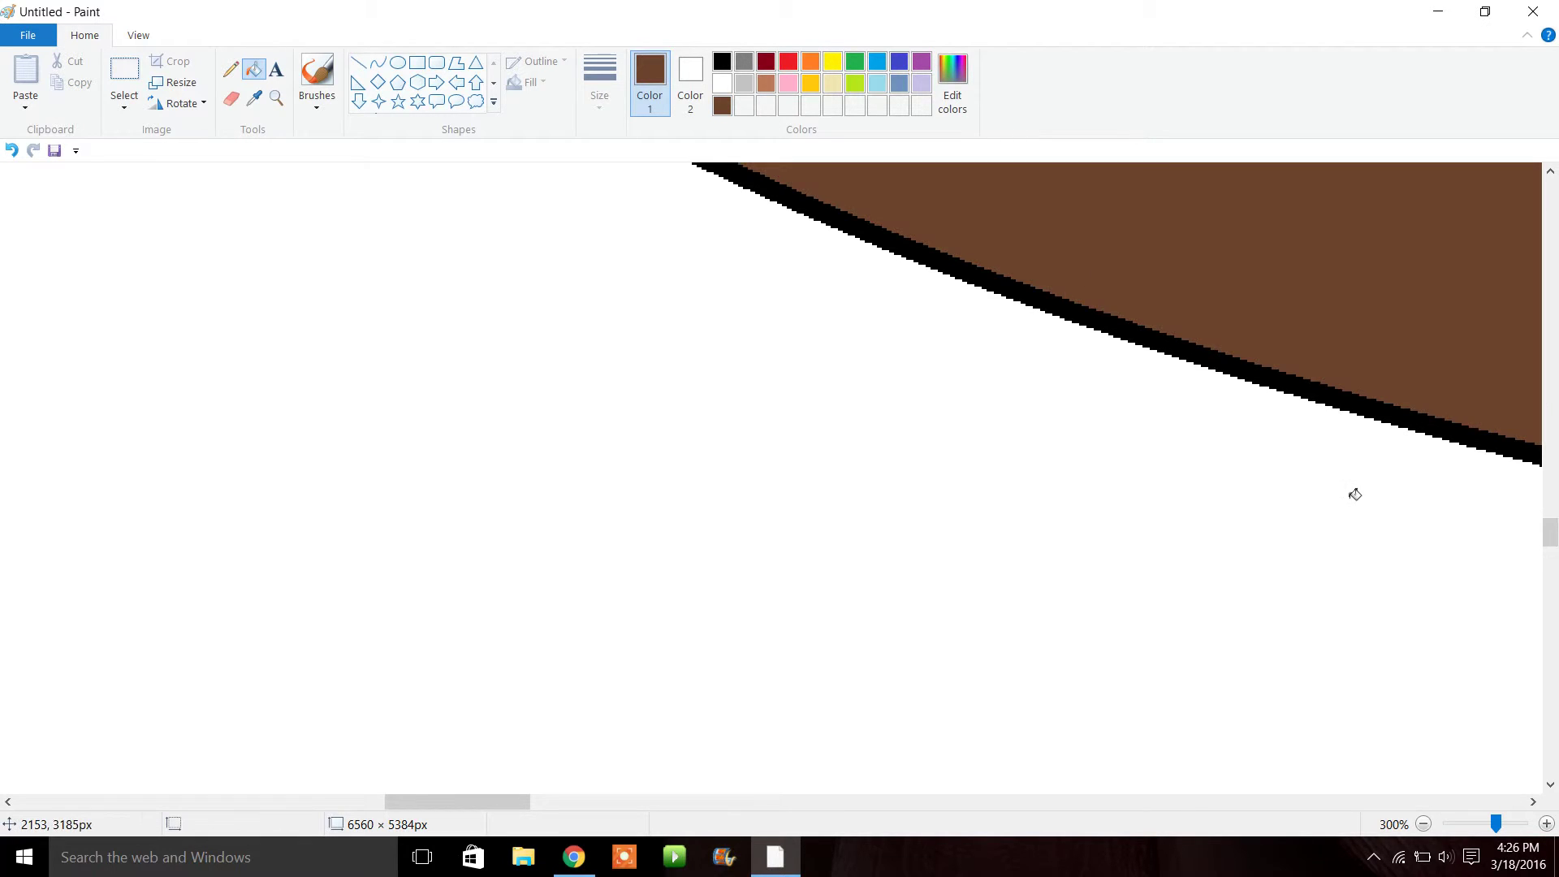
pyautogui.click(1424, 823)
pyautogui.click(1424, 824)
pyautogui.click(1425, 824)
pyautogui.click(1425, 824)
pyautogui.click(1425, 823)
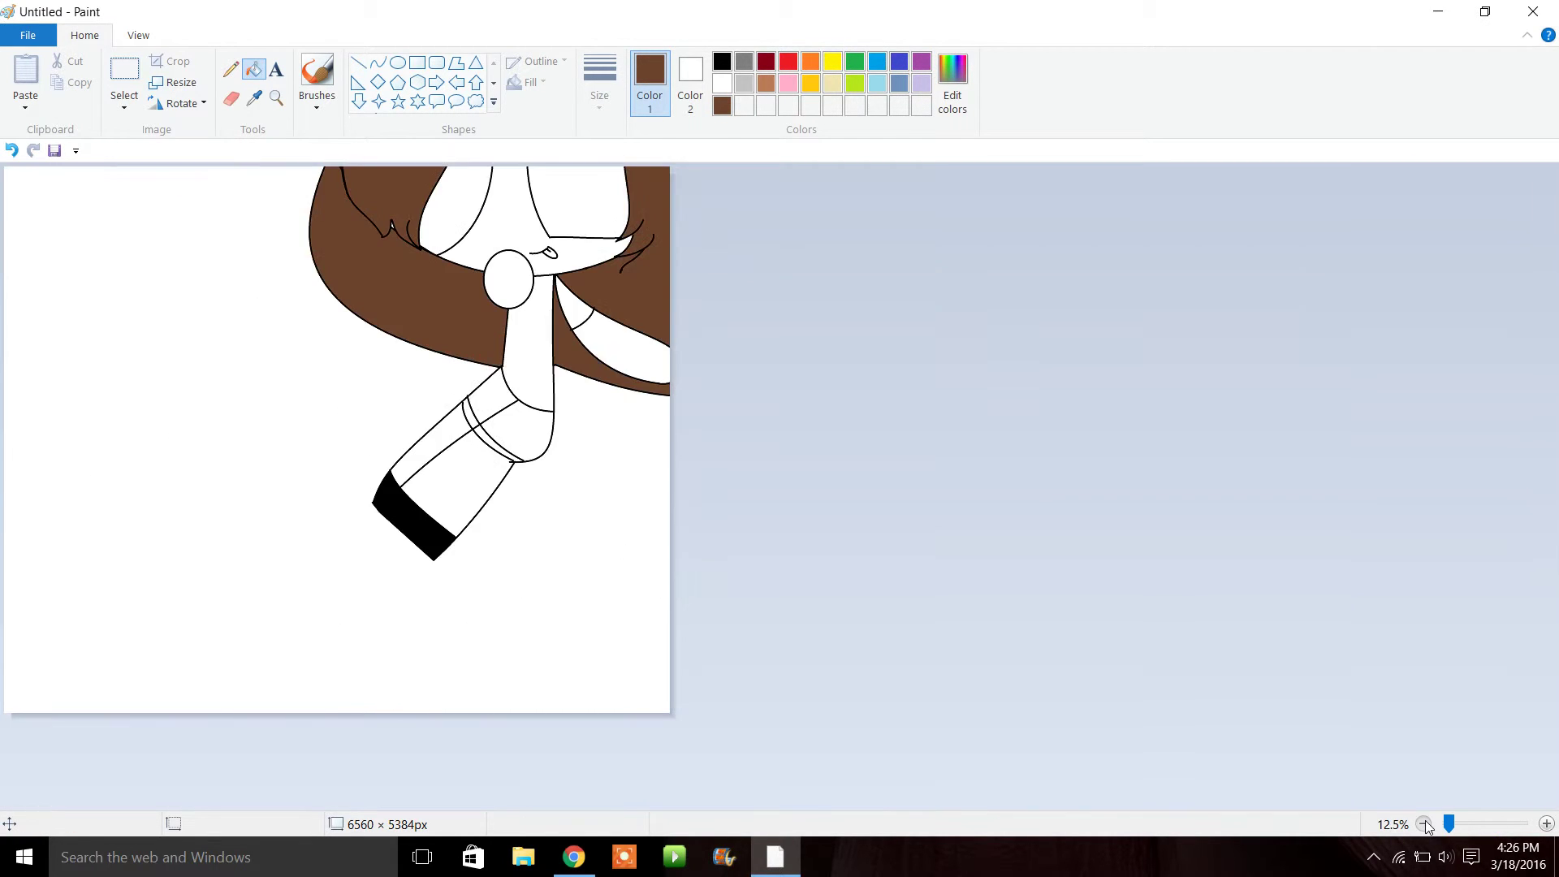
# Check the reference video in Chrome and, back in Paint, define a custom red with Red 255, Green 11 and Blue 35 as the drawing colour
pyautogui.click(566, 867)
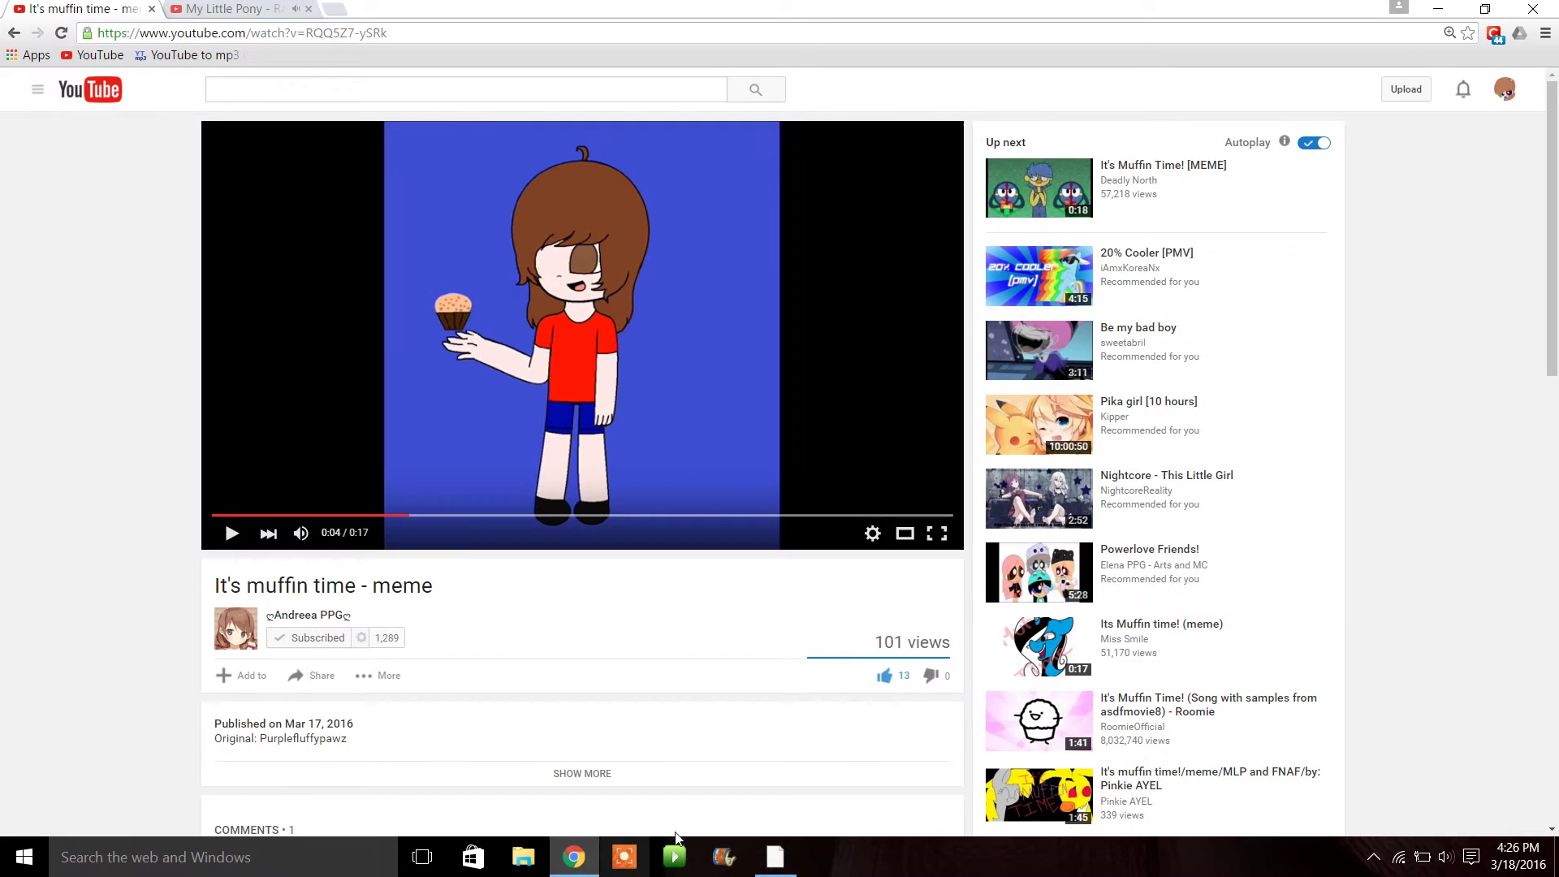
pyautogui.click(776, 859)
pyautogui.click(787, 62)
pyautogui.click(959, 96)
pyautogui.click(976, 294)
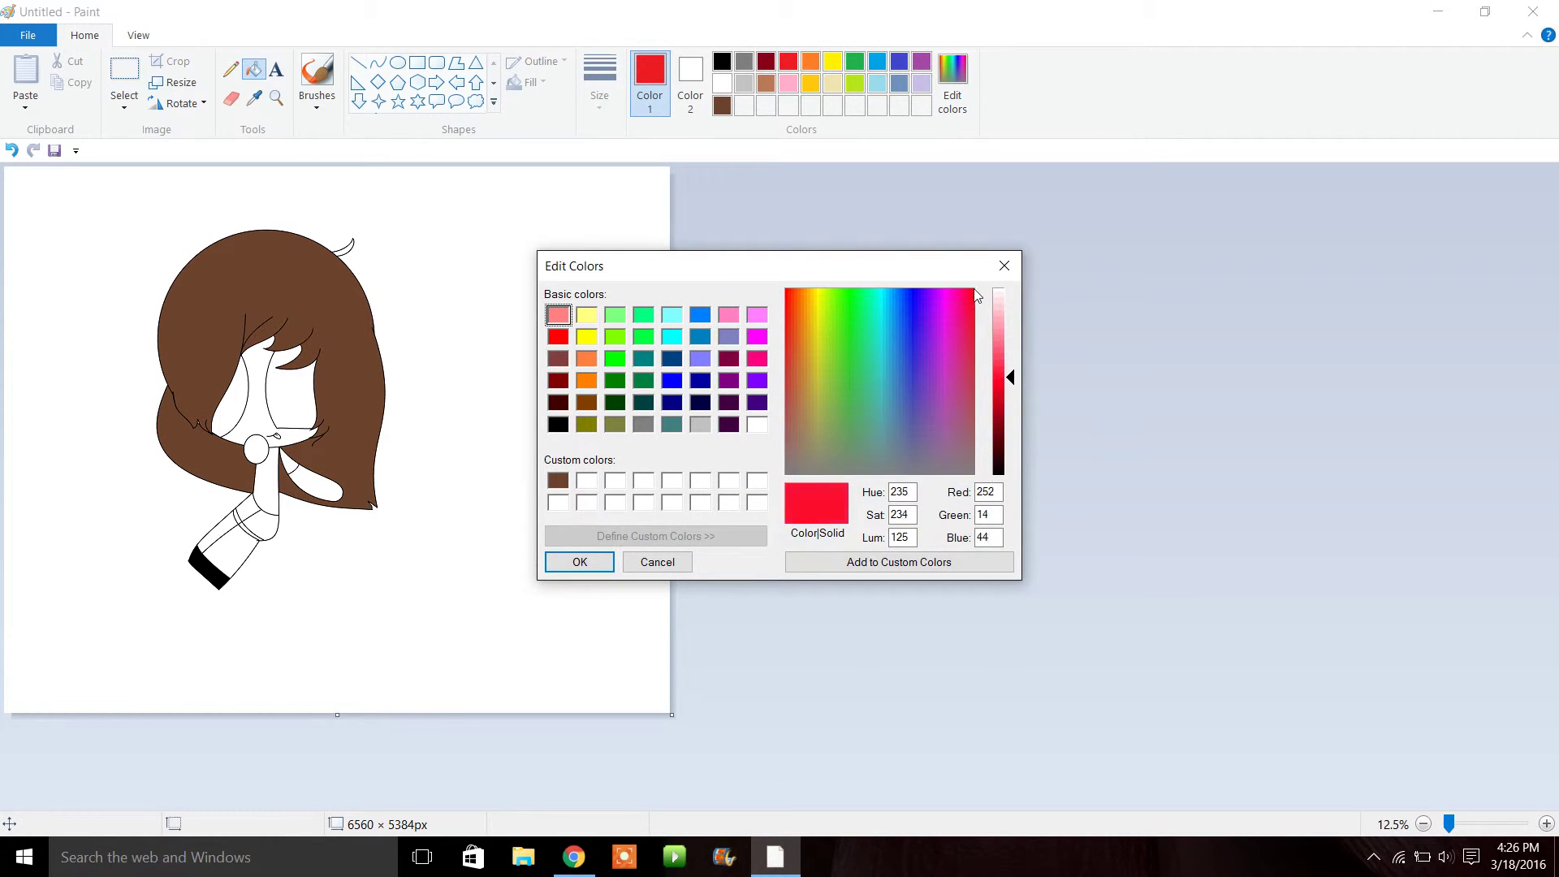
pyautogui.click(894, 562)
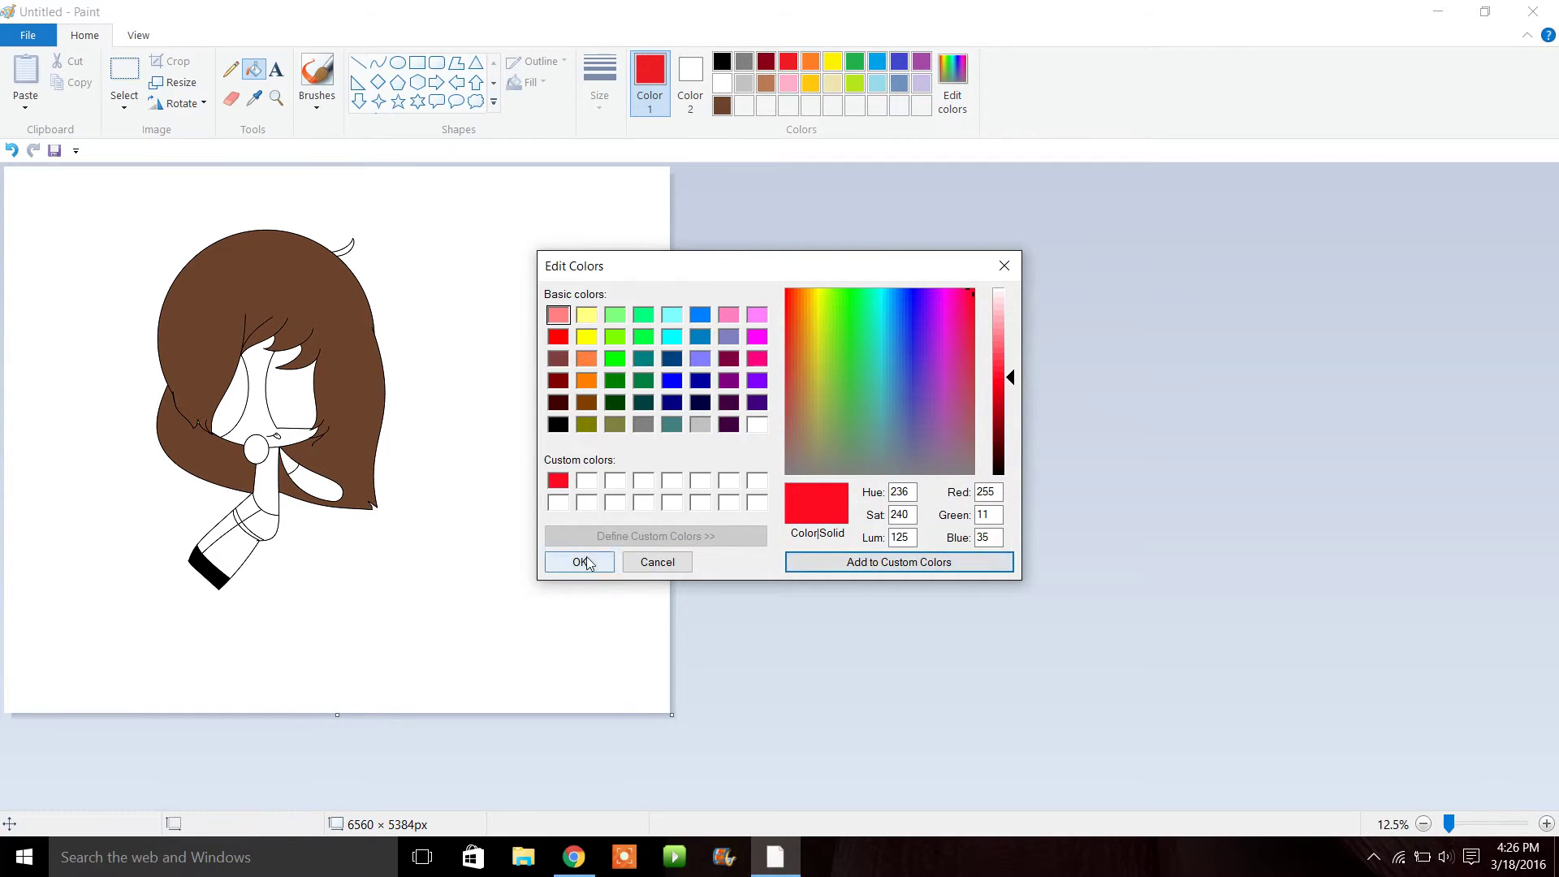
pyautogui.click(580, 562)
# Fill the shirt body and the sleeve with the custom red
pyautogui.click(276, 98)
pyautogui.click(463, 490)
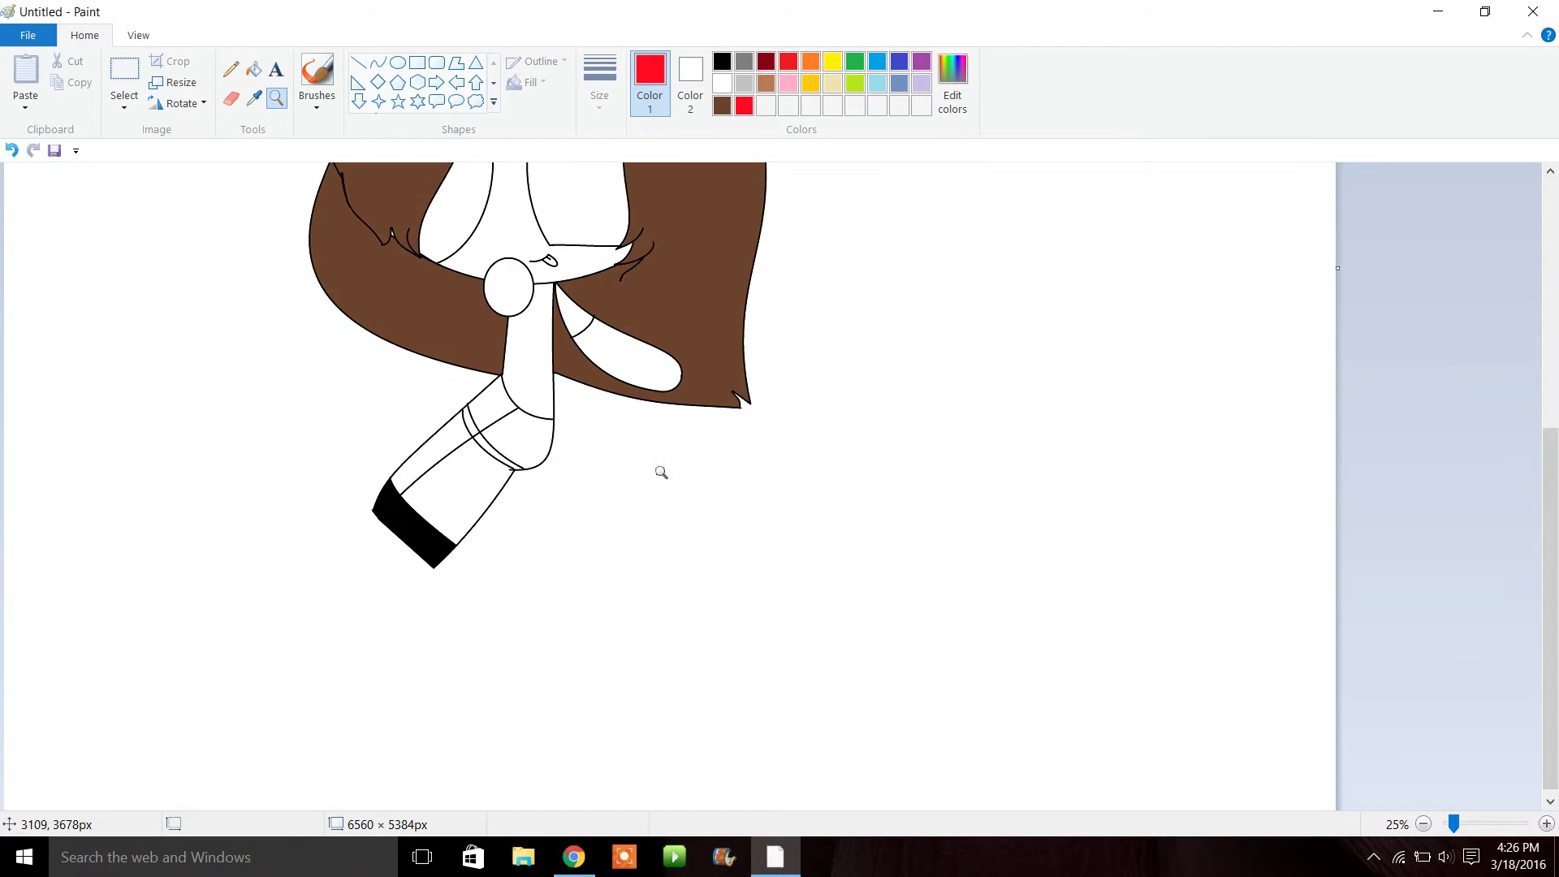
pyautogui.click(626, 480)
pyautogui.click(254, 70)
pyautogui.click(487, 278)
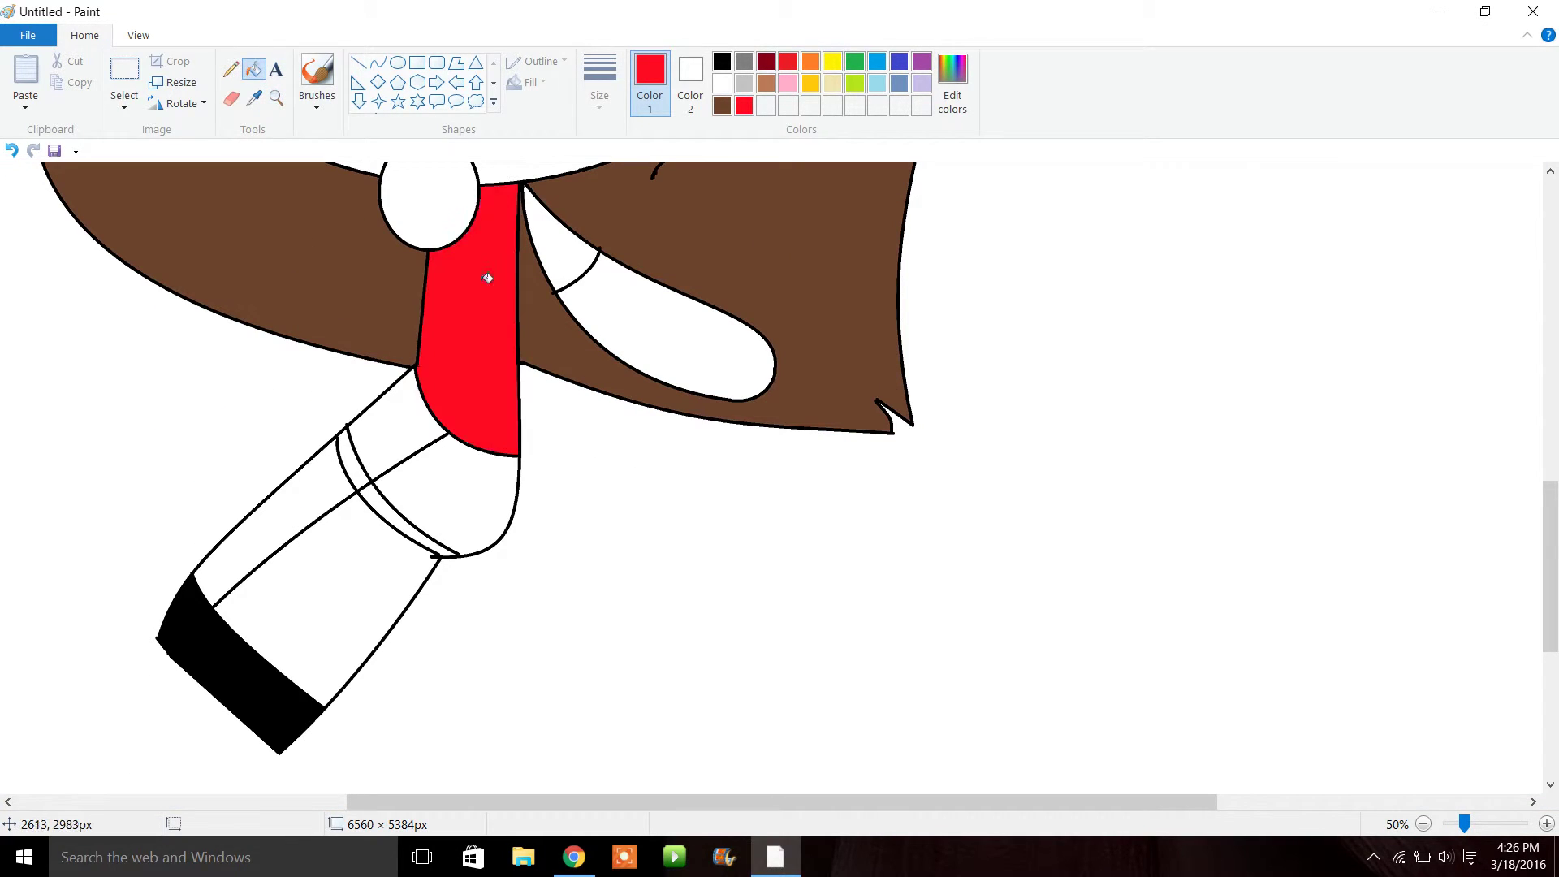
pyautogui.click(568, 270)
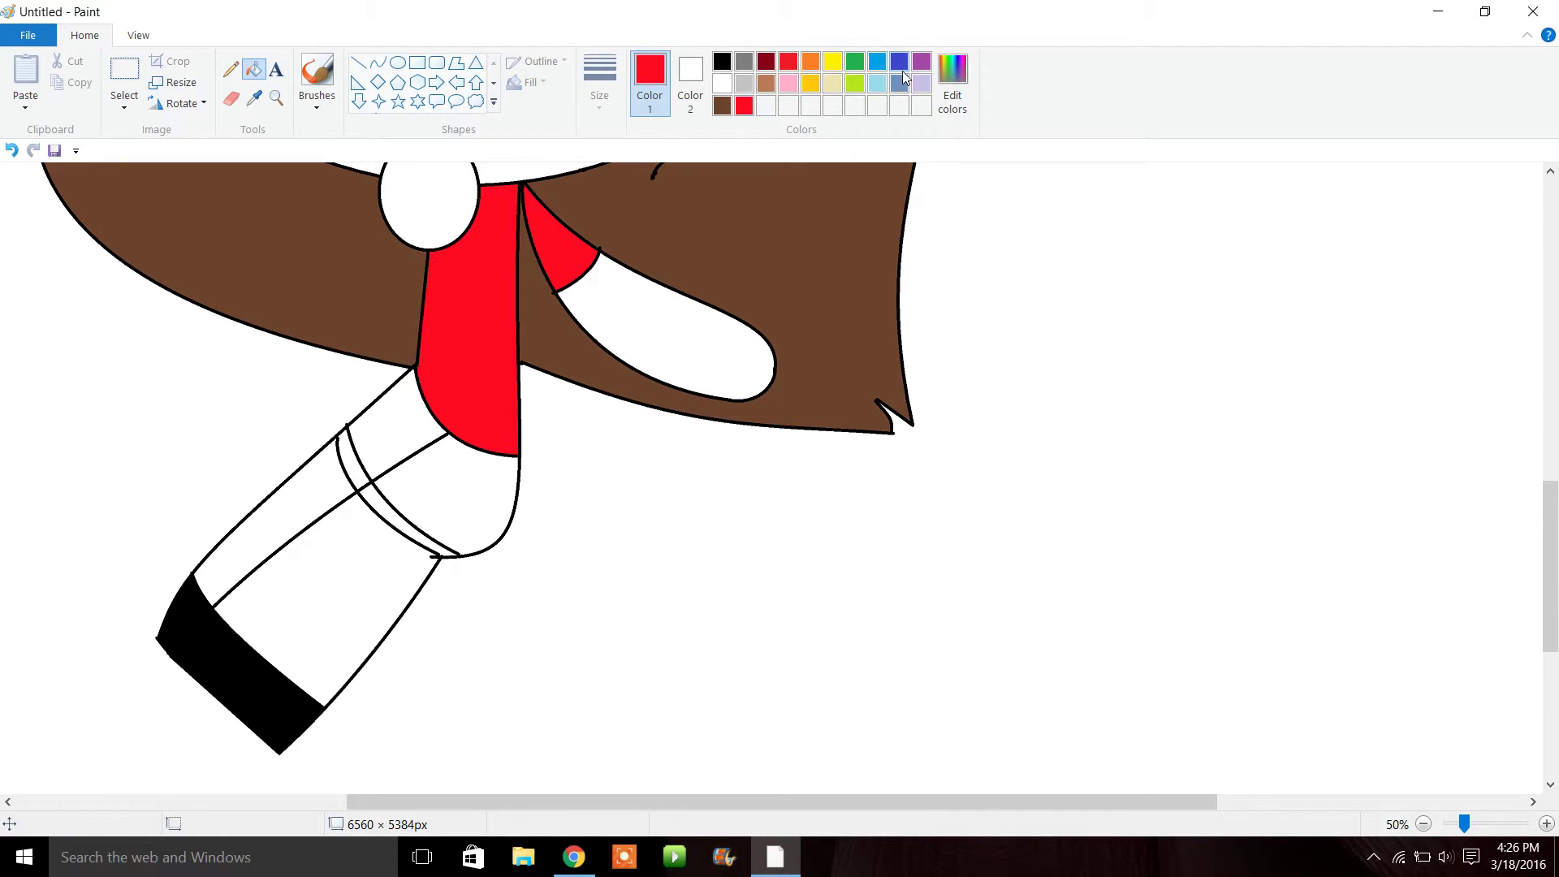
# Check the shorts colour in the Chrome reference video and, in Paint, define a custom dark blue with Red 22, Green 27 and Blue 84
pyautogui.click(574, 857)
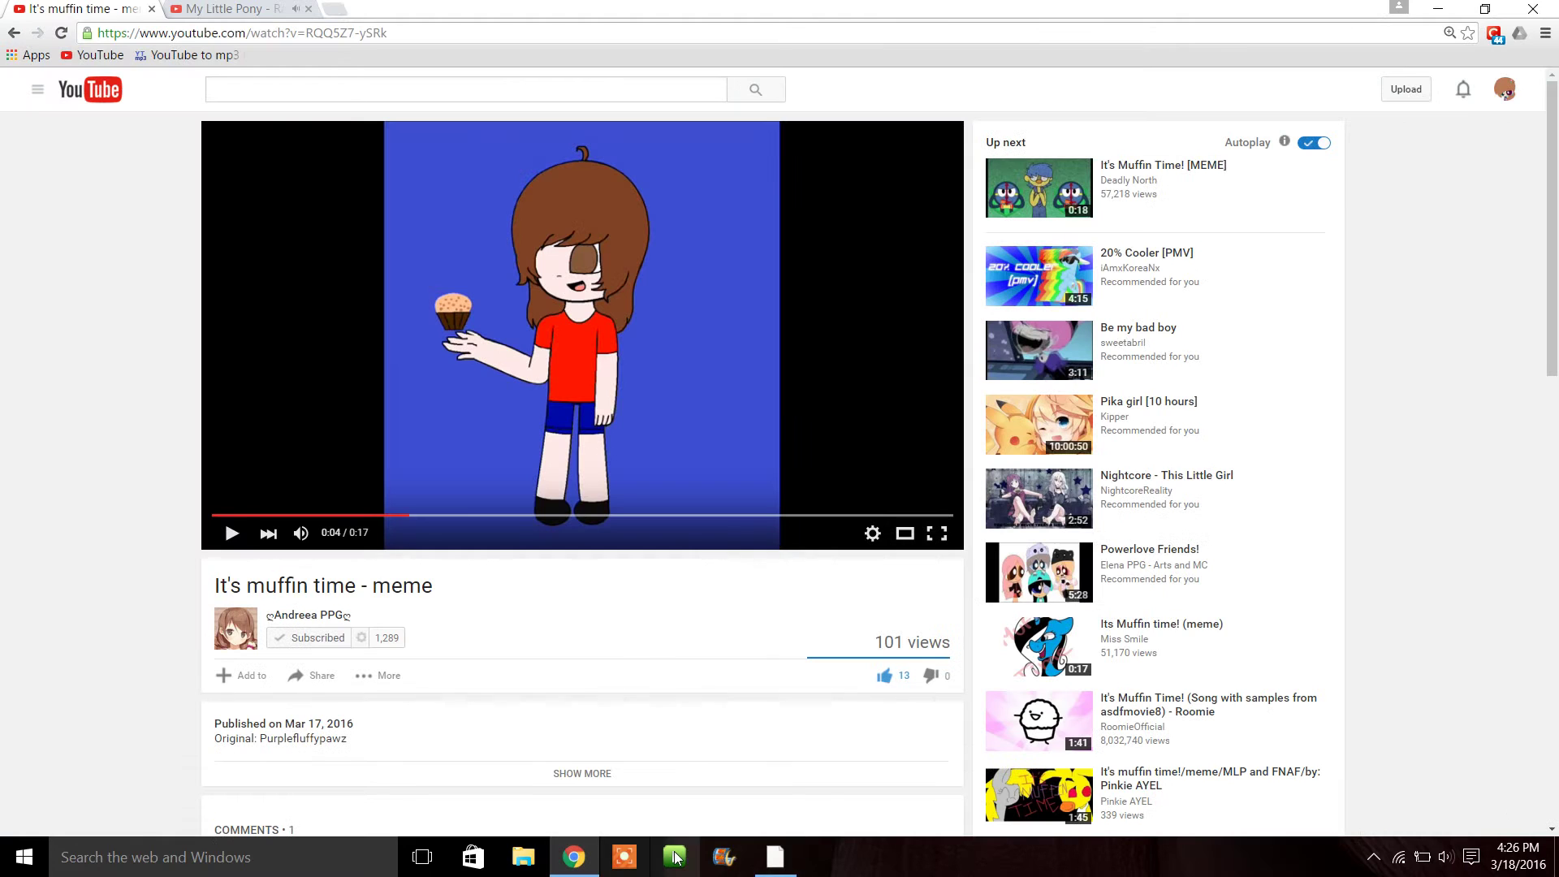
pyautogui.click(573, 856)
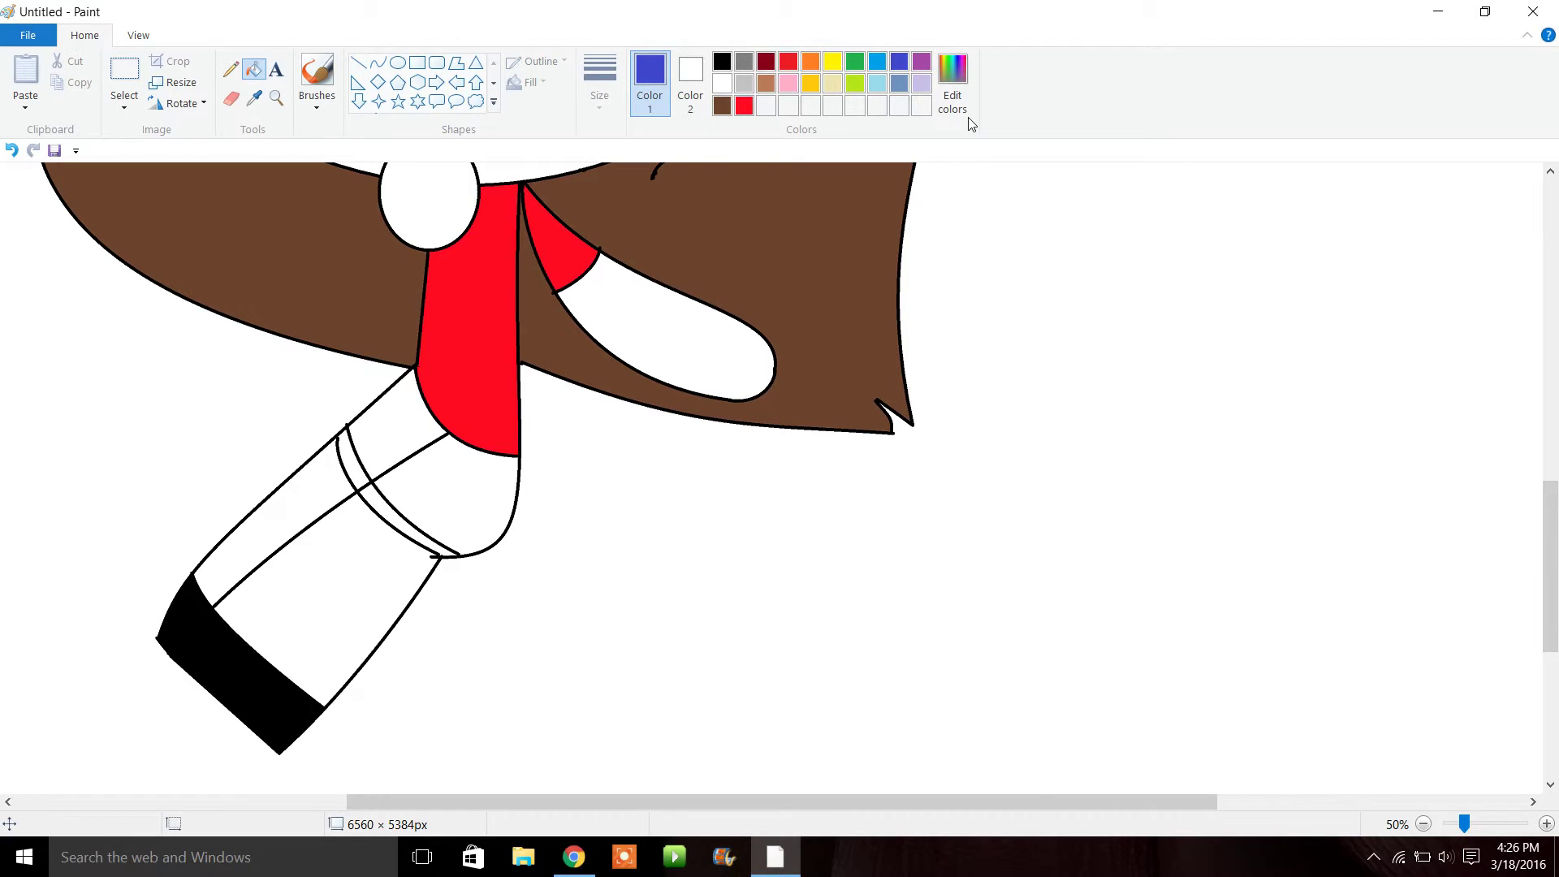
pyautogui.click(942, 95)
pyautogui.click(1007, 439)
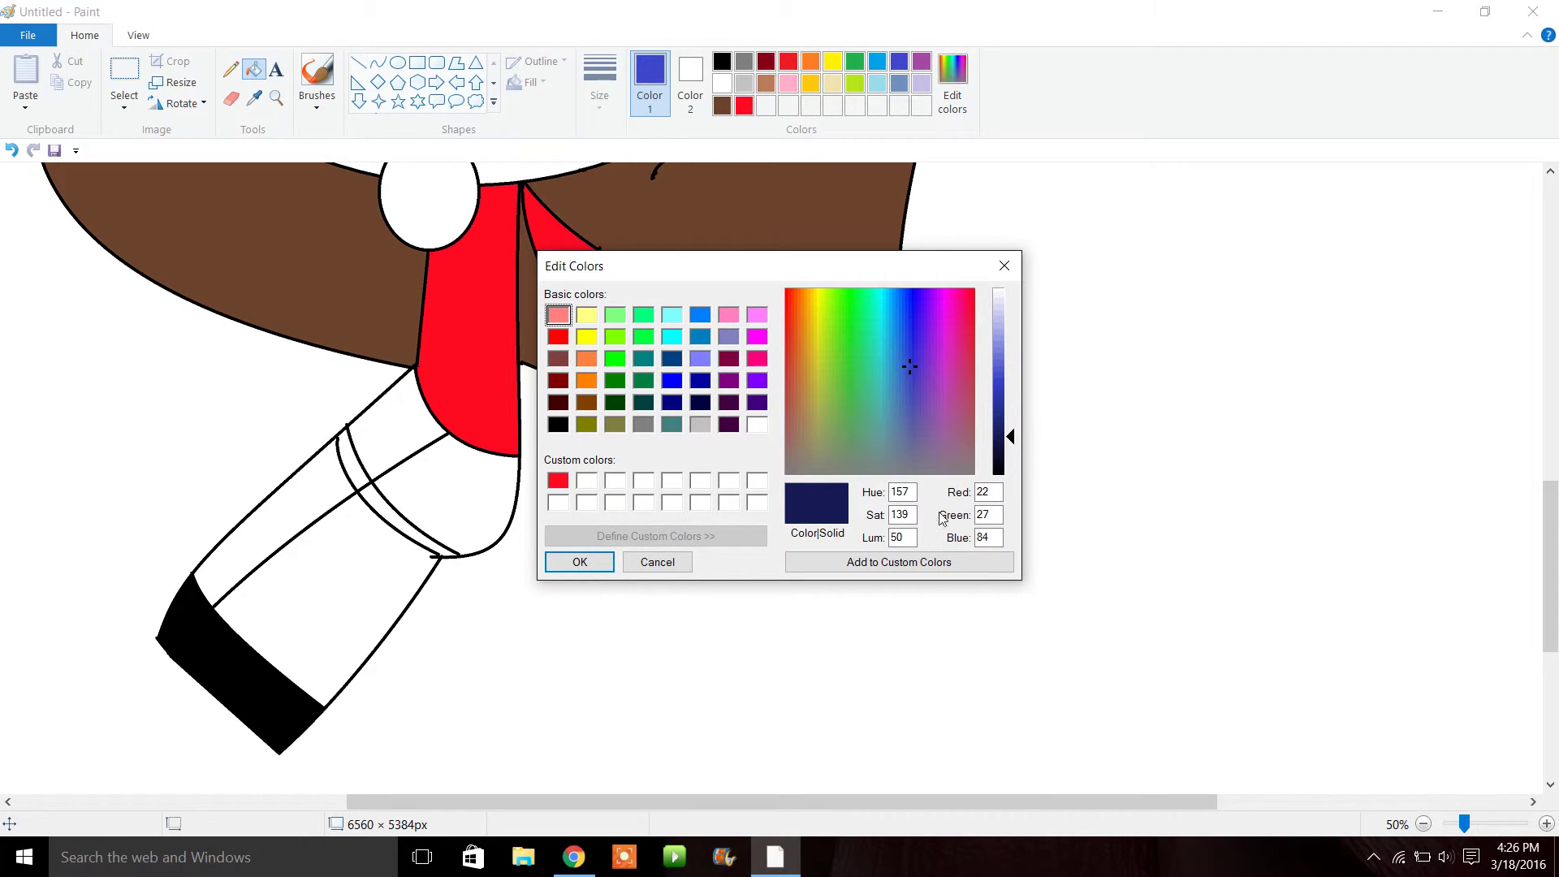
pyautogui.click(898, 562)
pyautogui.click(580, 560)
# Fill both halves of the shorts and the hem band with the custom dark blue
pyautogui.click(471, 533)
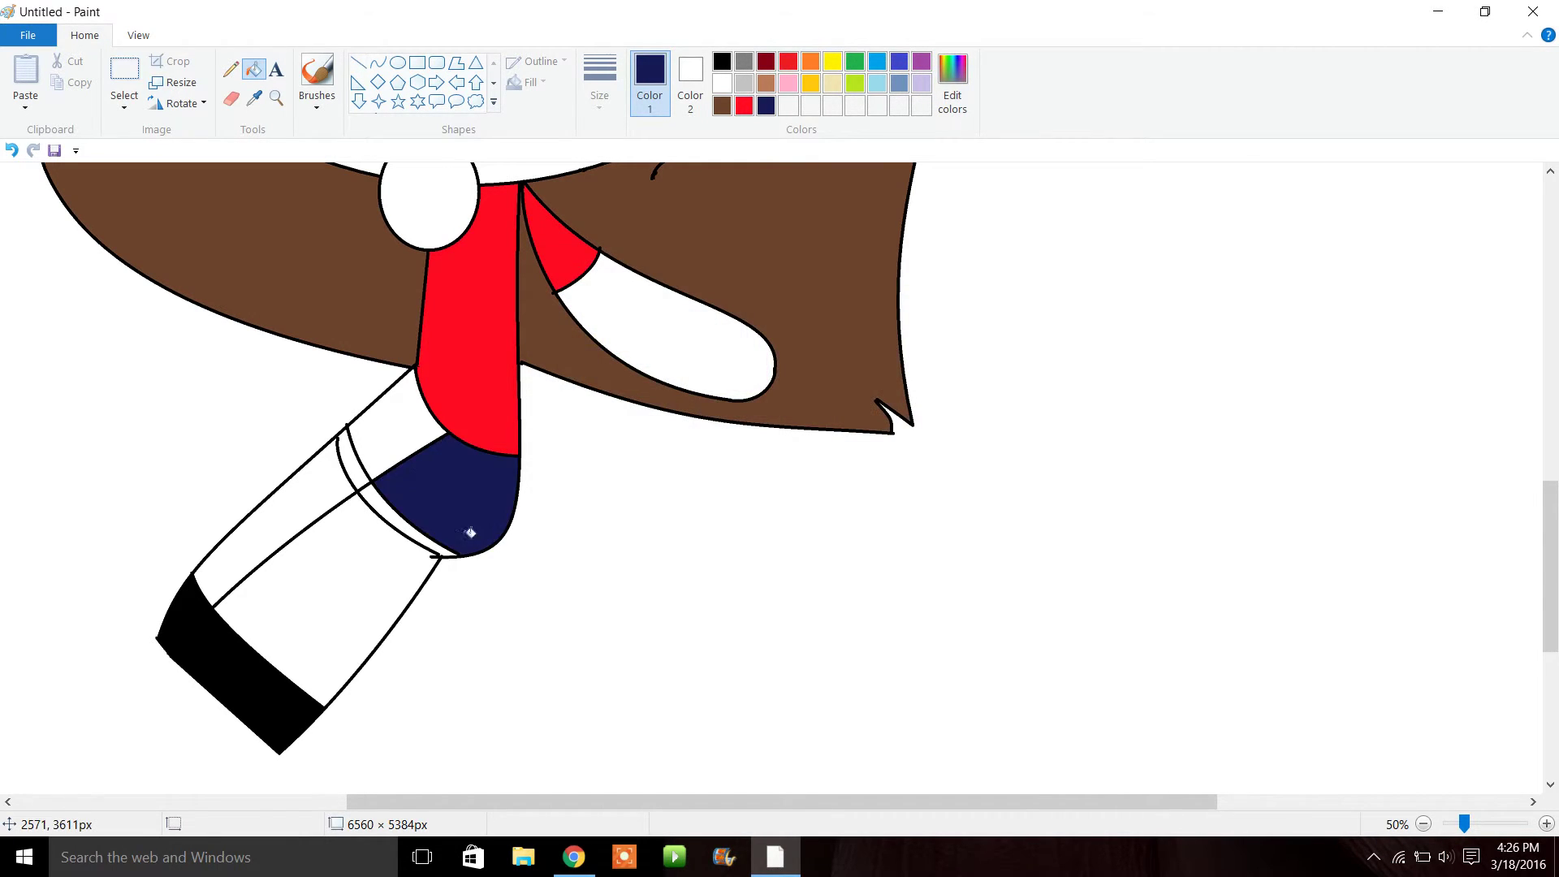
pyautogui.click(406, 435)
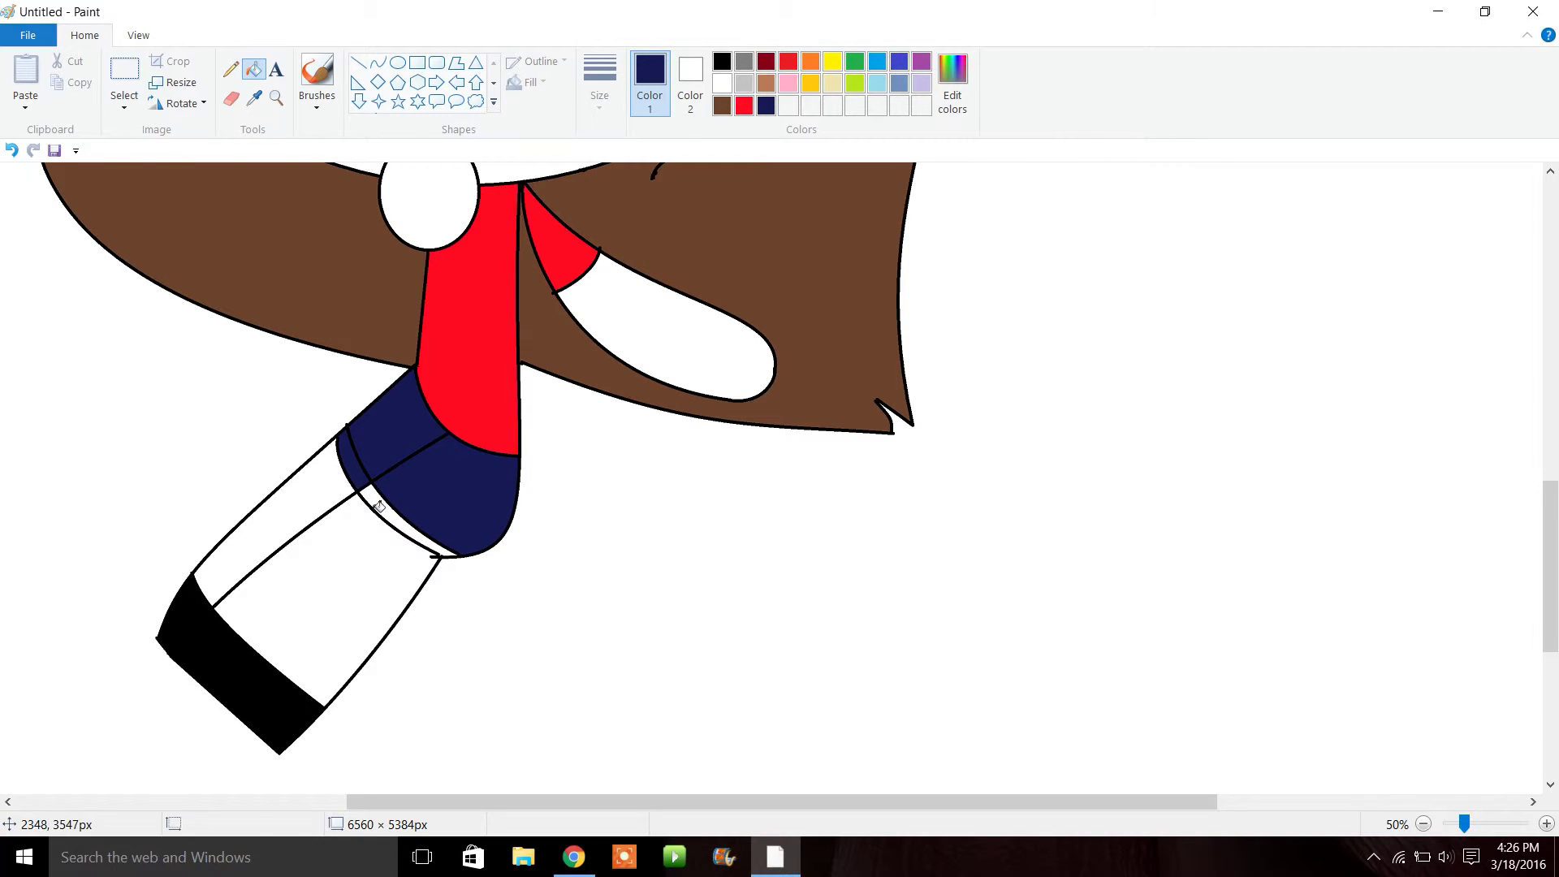
pyautogui.click(379, 507)
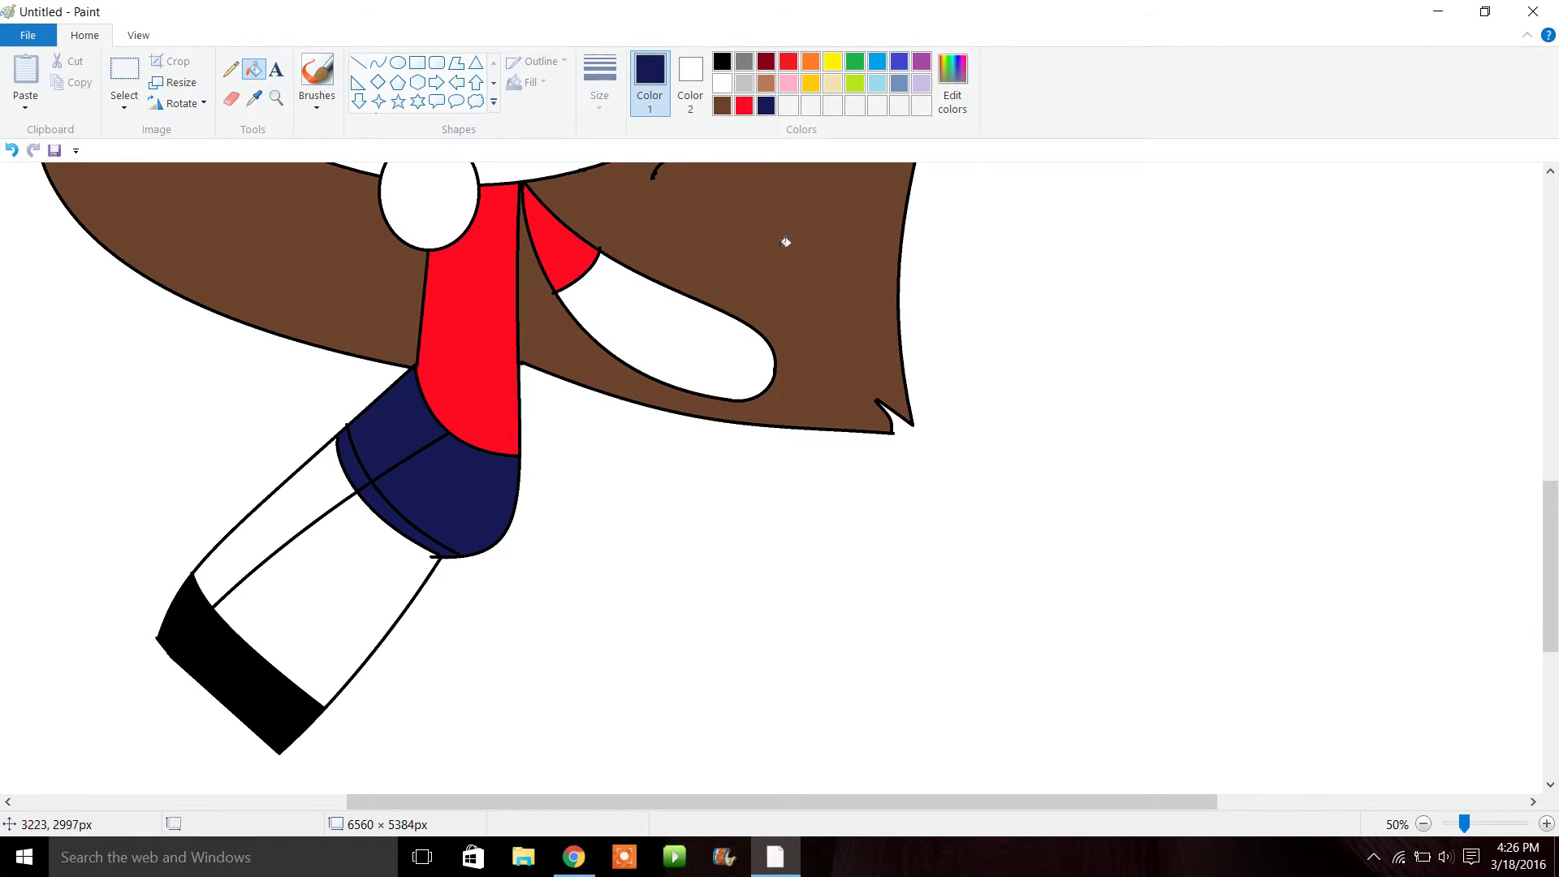
# Define a light peach custom skin colour with Red 255, Green 232 and Blue 217 as the drawing colour
pyautogui.click(723, 84)
pyautogui.click(812, 63)
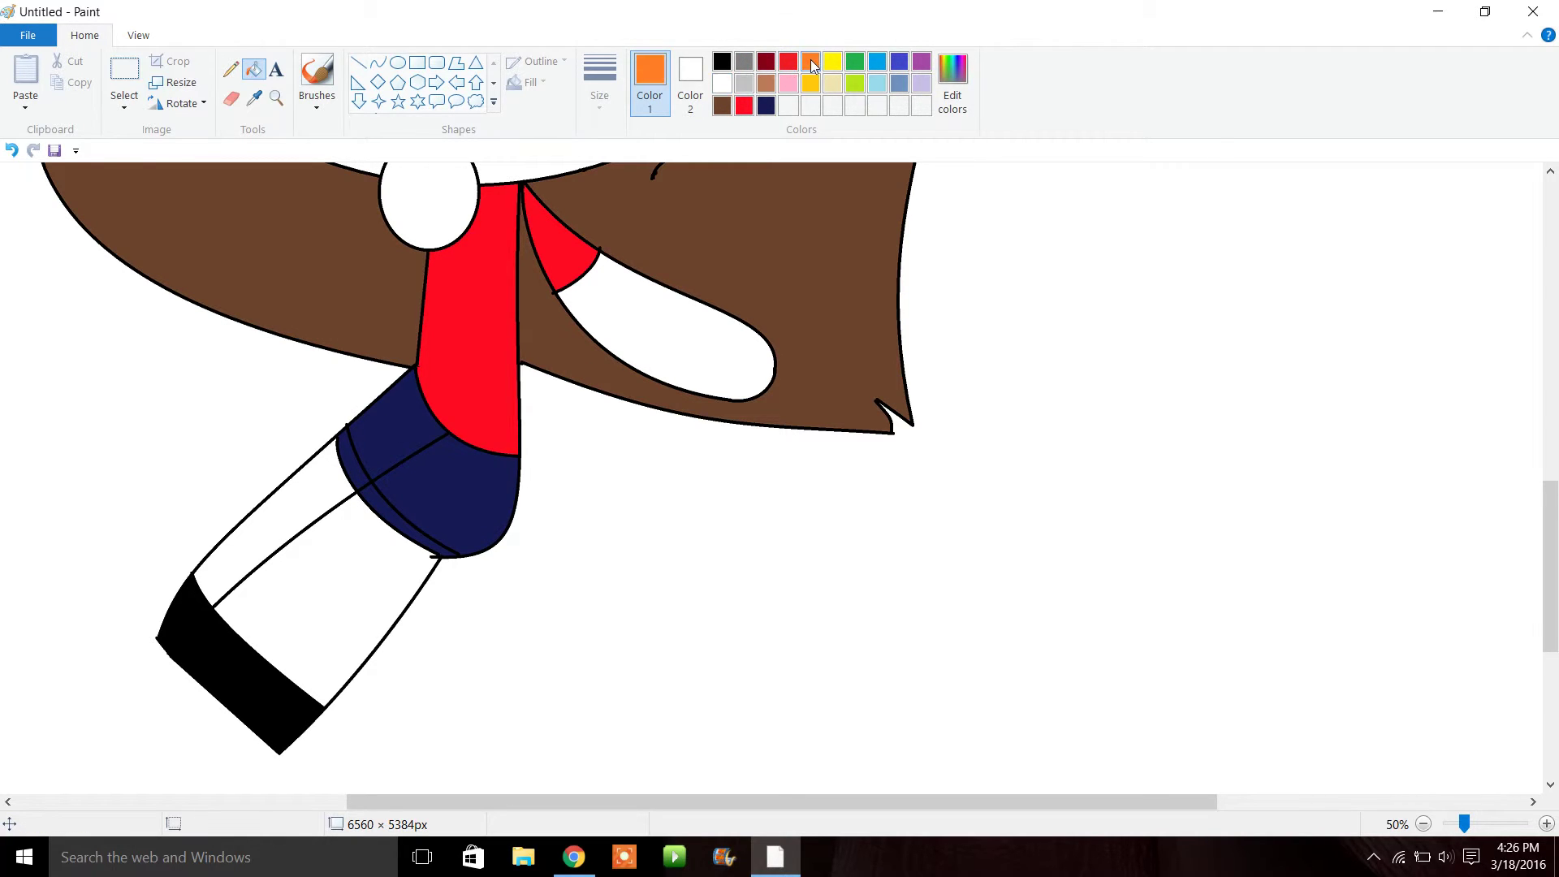
pyautogui.click(966, 100)
pyautogui.click(1011, 299)
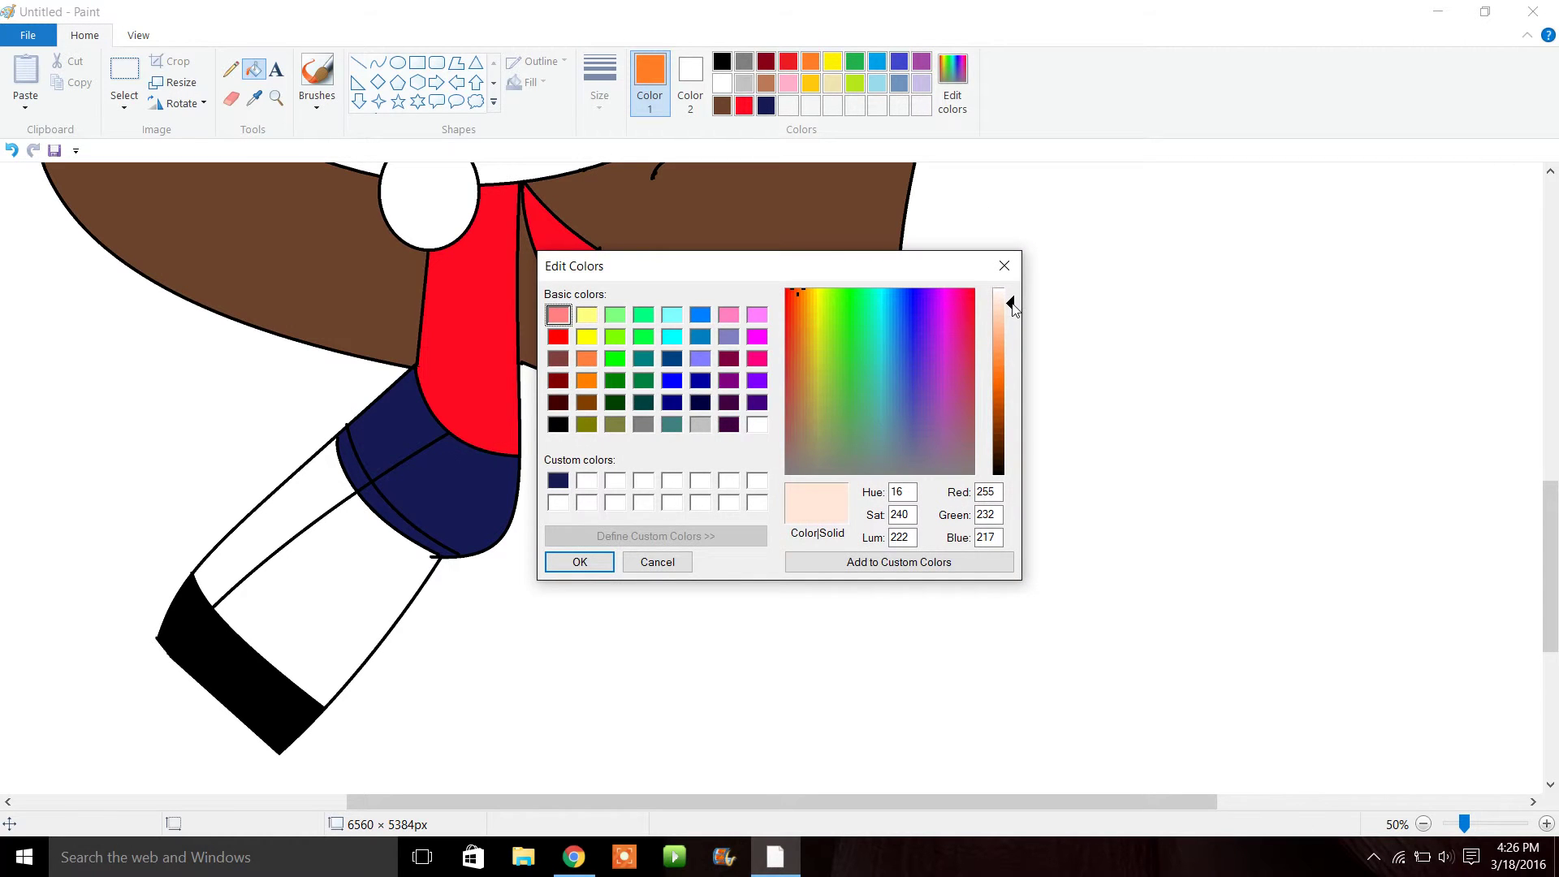
pyautogui.click(800, 563)
pyautogui.click(580, 562)
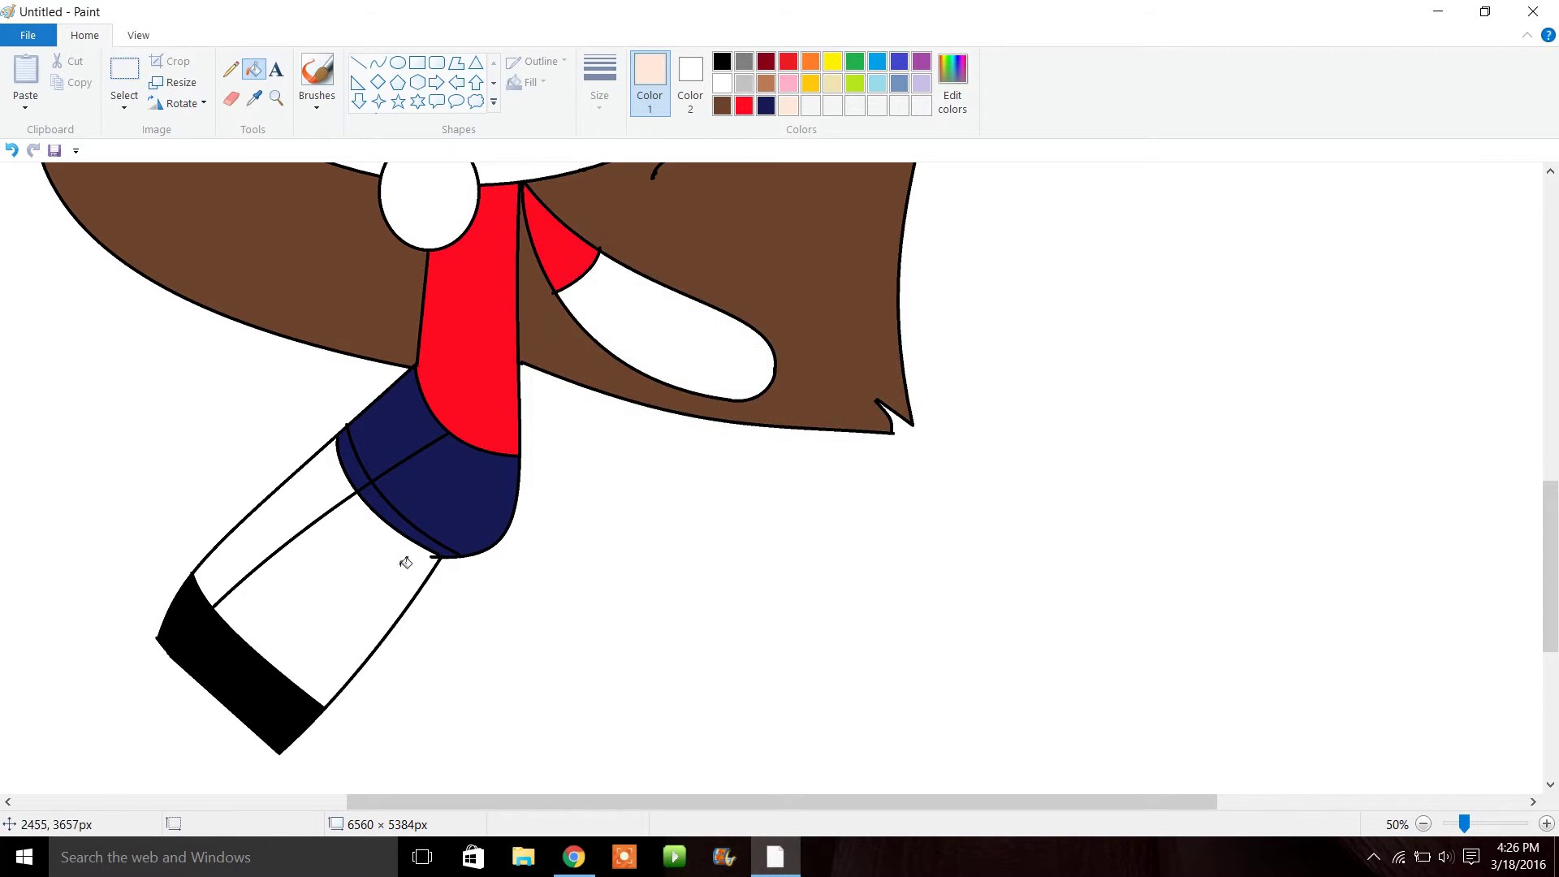
# Fill both legs and the bare arm below the sleeve with the light peach skin colour
pyautogui.click(341, 529)
pyautogui.click(314, 495)
pyautogui.click(672, 338)
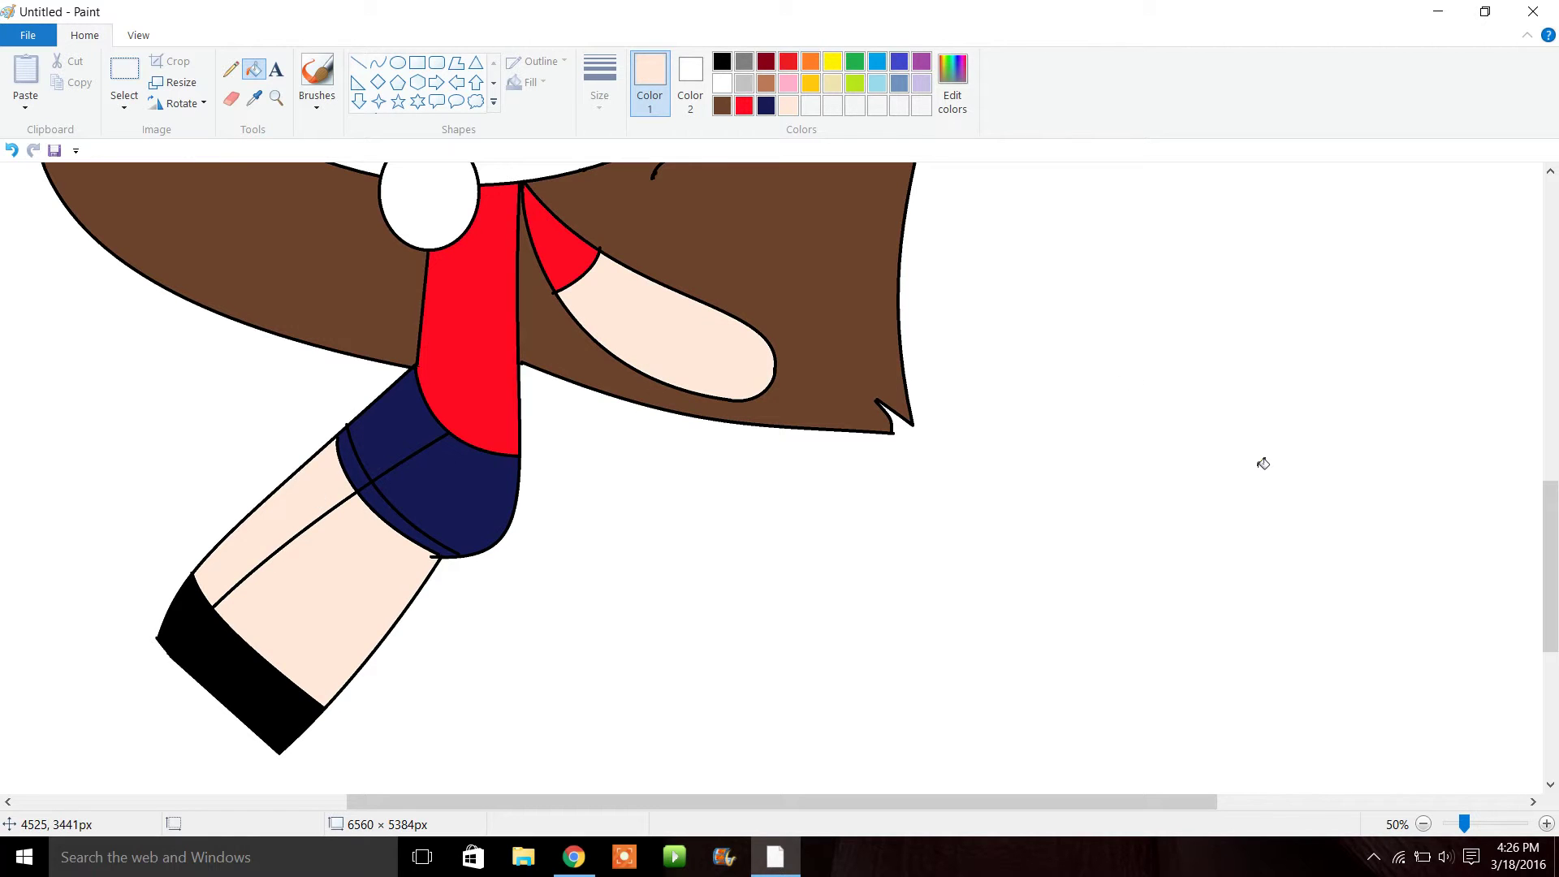
# Fill the round hand and the face with the light peach skin colour and the tongue with pink
pyautogui.scroll(5, 487, 407)
pyautogui.click(429, 569)
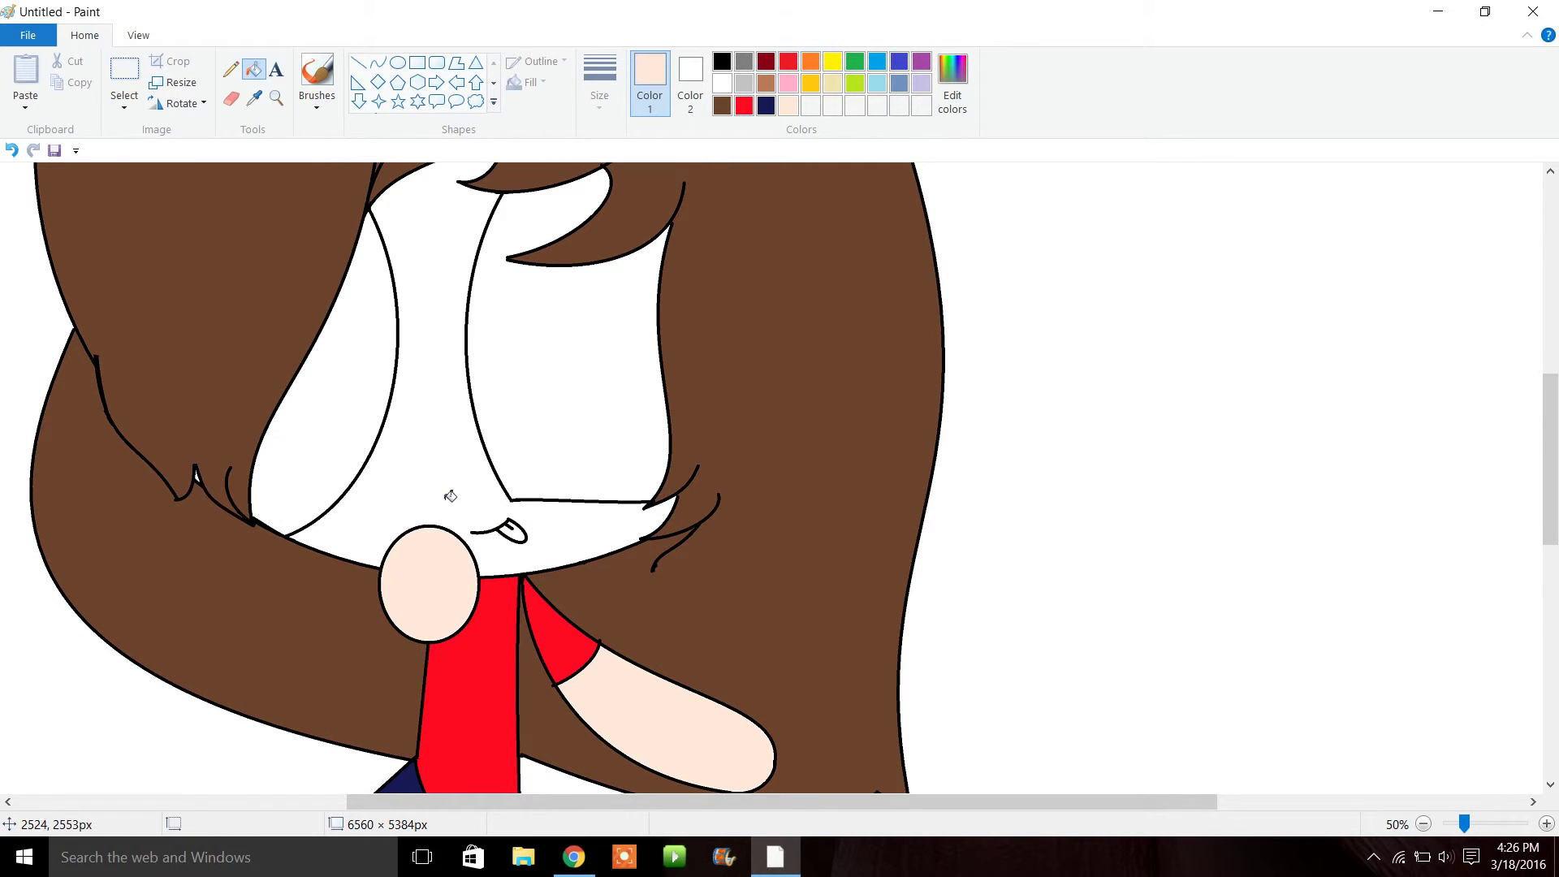
pyautogui.click(449, 497)
pyautogui.click(789, 84)
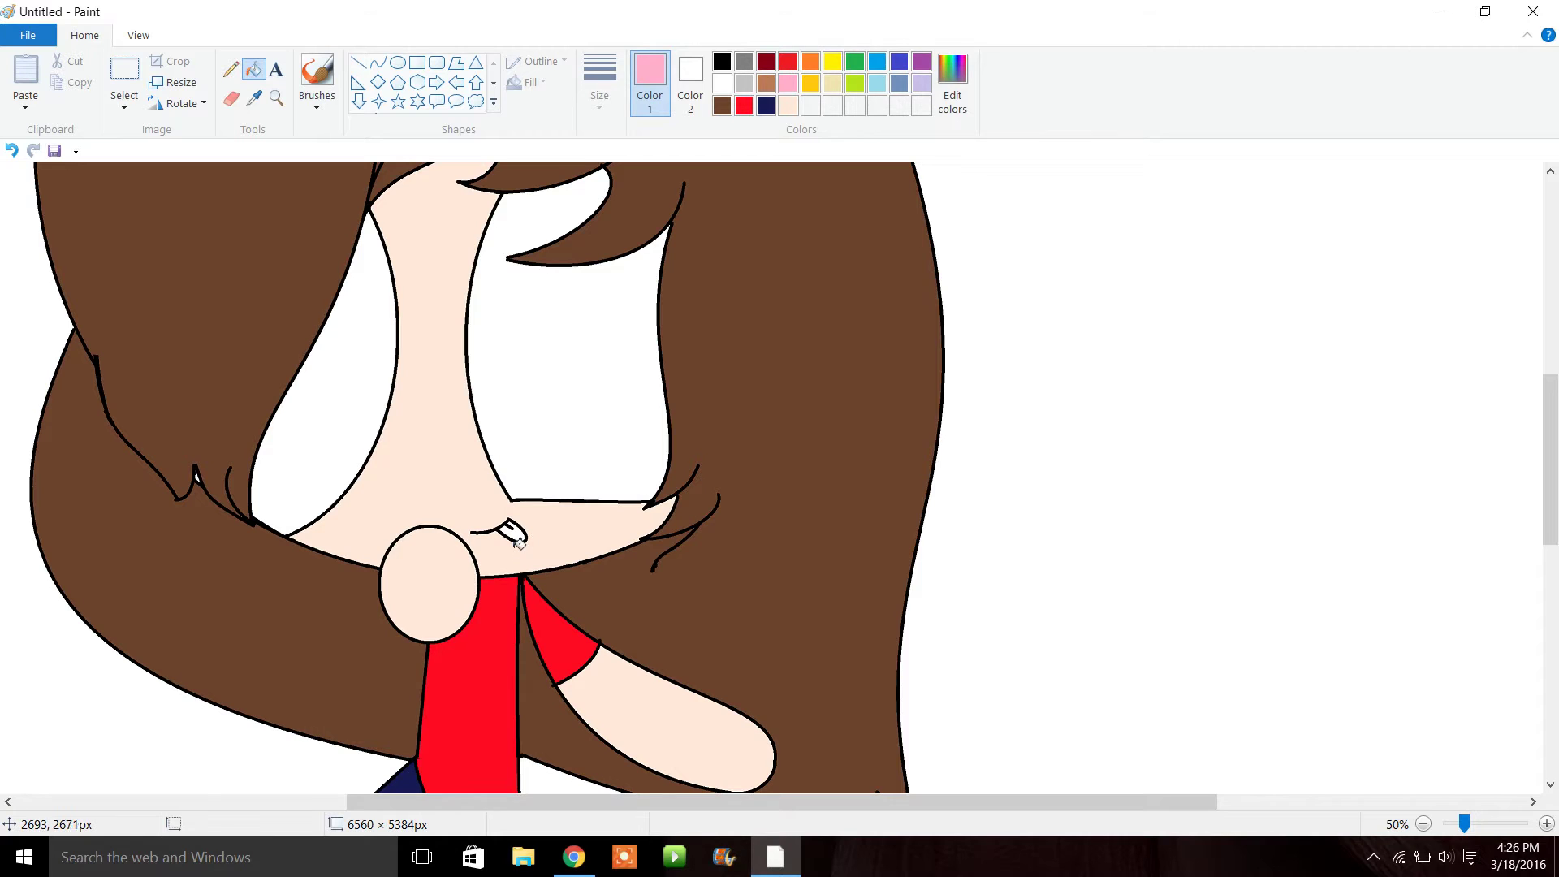
# Check the character in the Chrome reference video, then return to Paint and copy the whole drawing
pyautogui.click(559, 869)
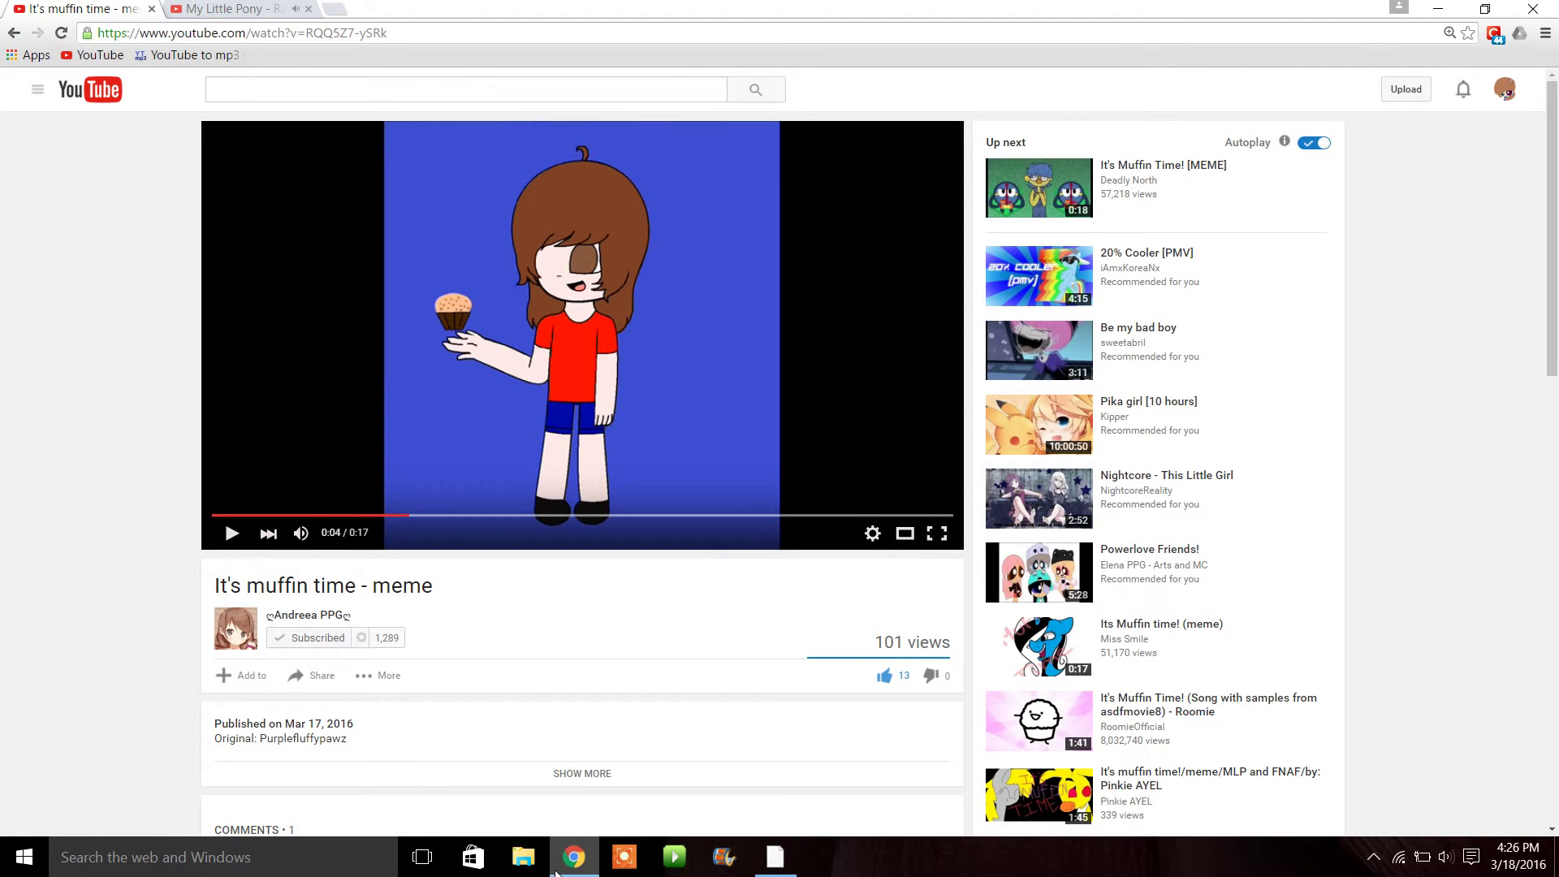
pyautogui.click(775, 857)
pyautogui.click(124, 102)
pyautogui.click(174, 220)
pyautogui.rightClick(177, 218)
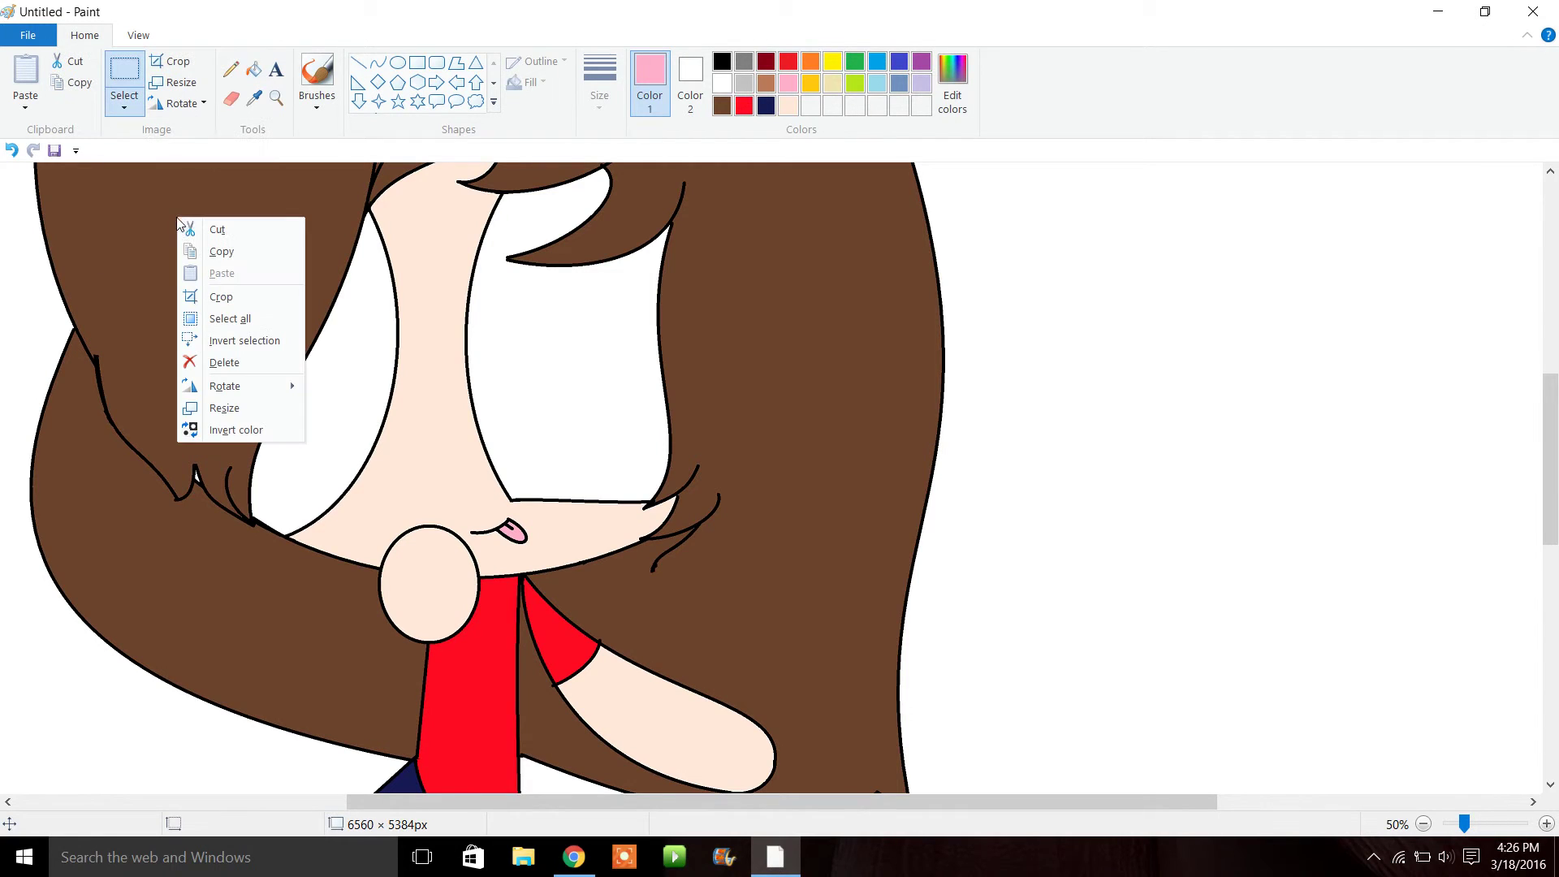
pyautogui.click(252, 254)
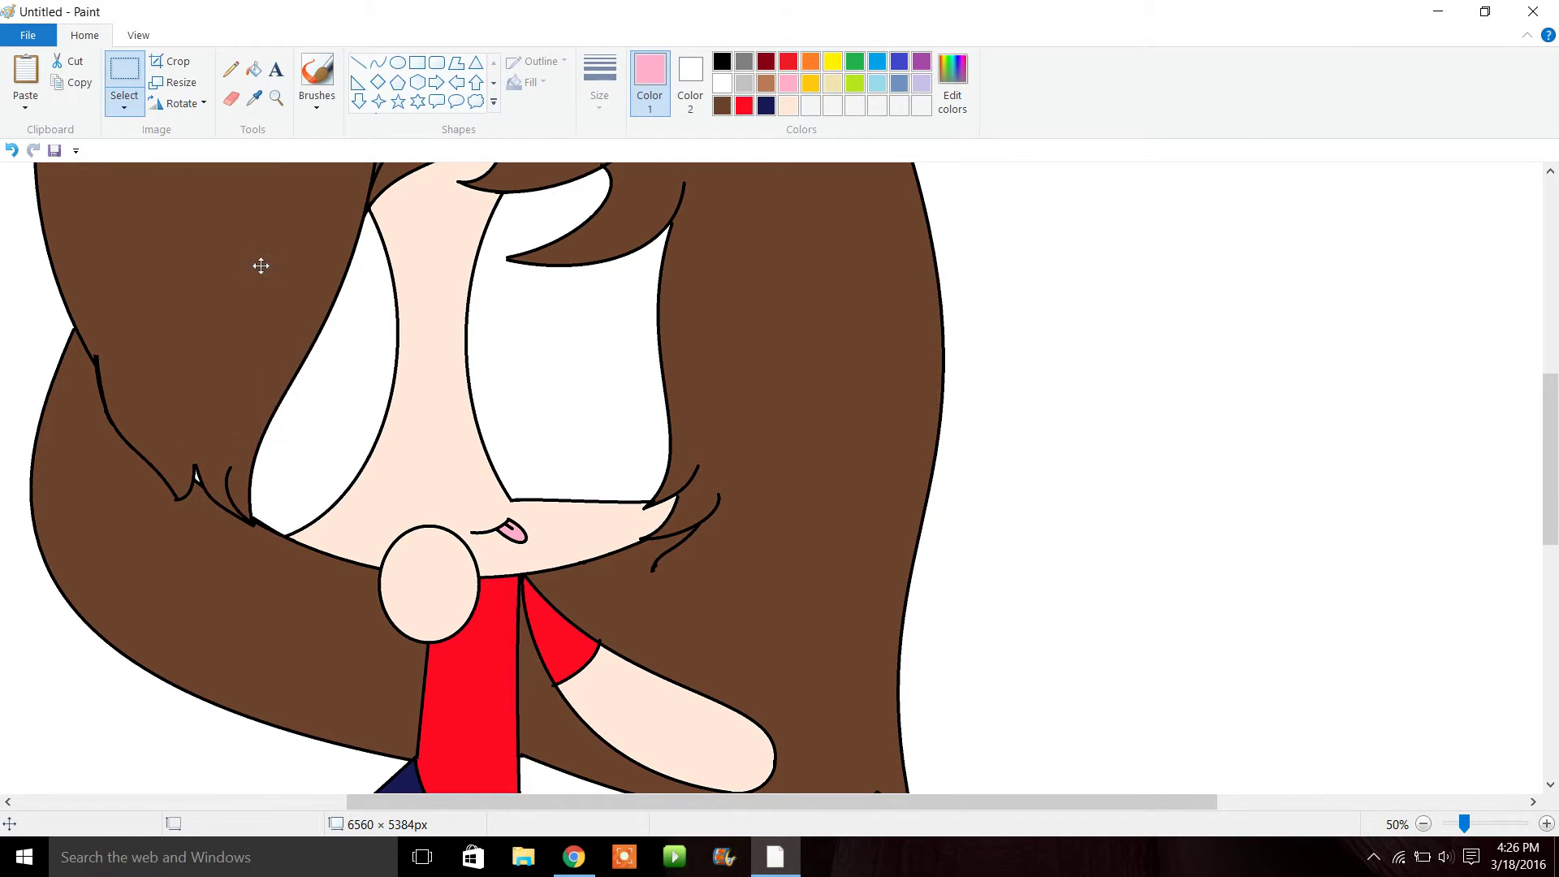
# Define a lighter brown custom drawing colour with Red 159, Green 99 and Blue 66, based on the hair brown
pyautogui.click(382, 65)
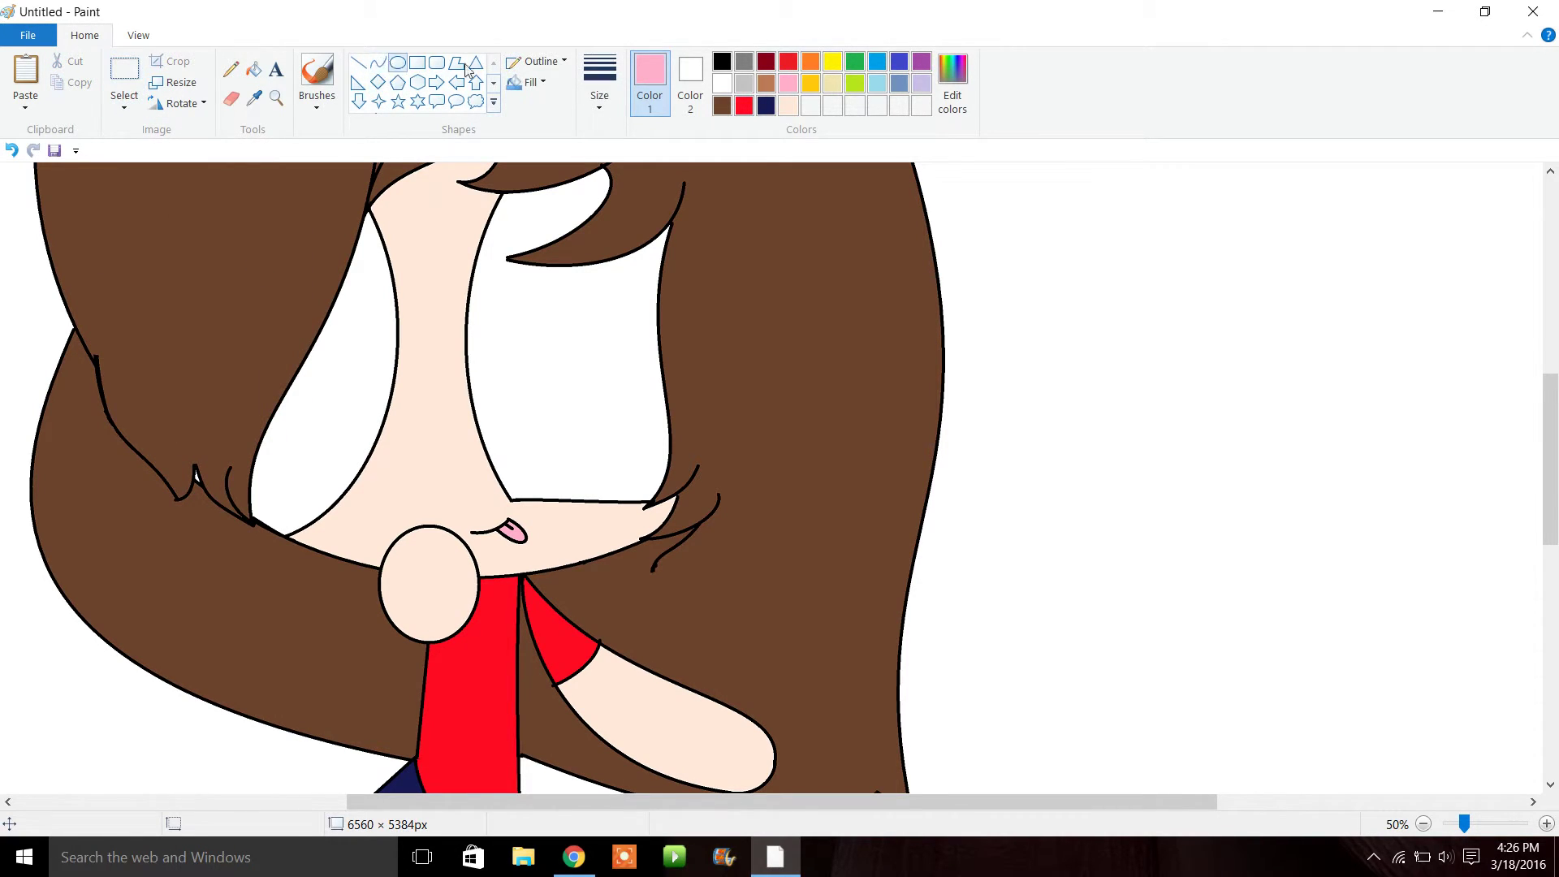
pyautogui.click(722, 105)
pyautogui.click(953, 81)
pyautogui.click(1007, 462)
pyautogui.moveTo(1008, 464); pyautogui.dragTo(1008, 399)
pyautogui.click(870, 566)
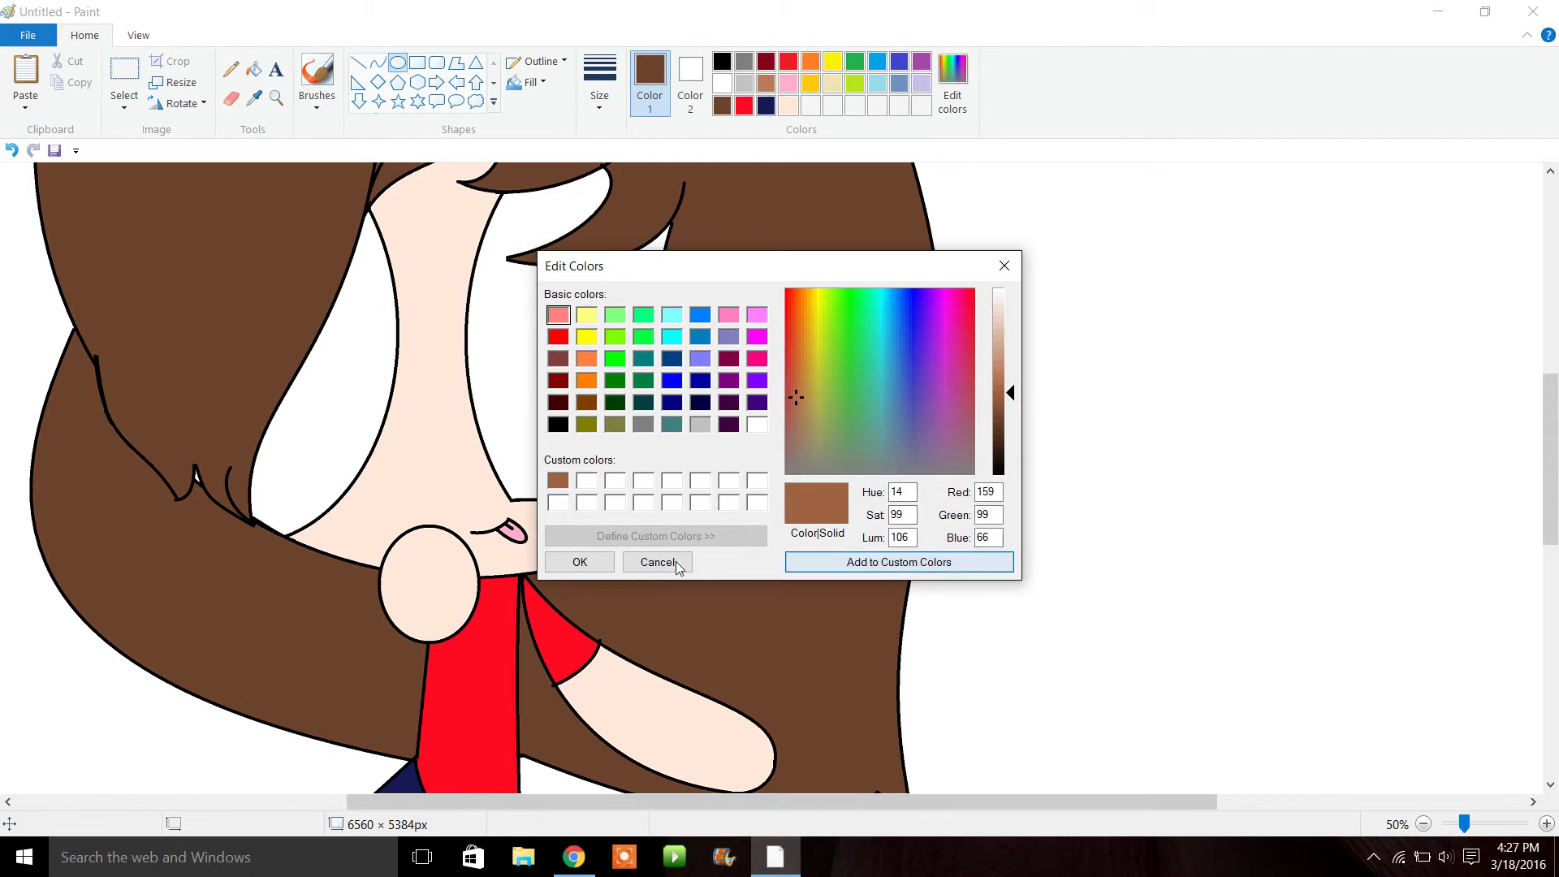
pyautogui.click(580, 562)
# Set up a thin-lined, unfilled ellipse and draw a large one over the right-hand eye as its iris
pyautogui.click(616, 95)
pyautogui.click(626, 139)
pyautogui.click(526, 82)
pyautogui.click(562, 114)
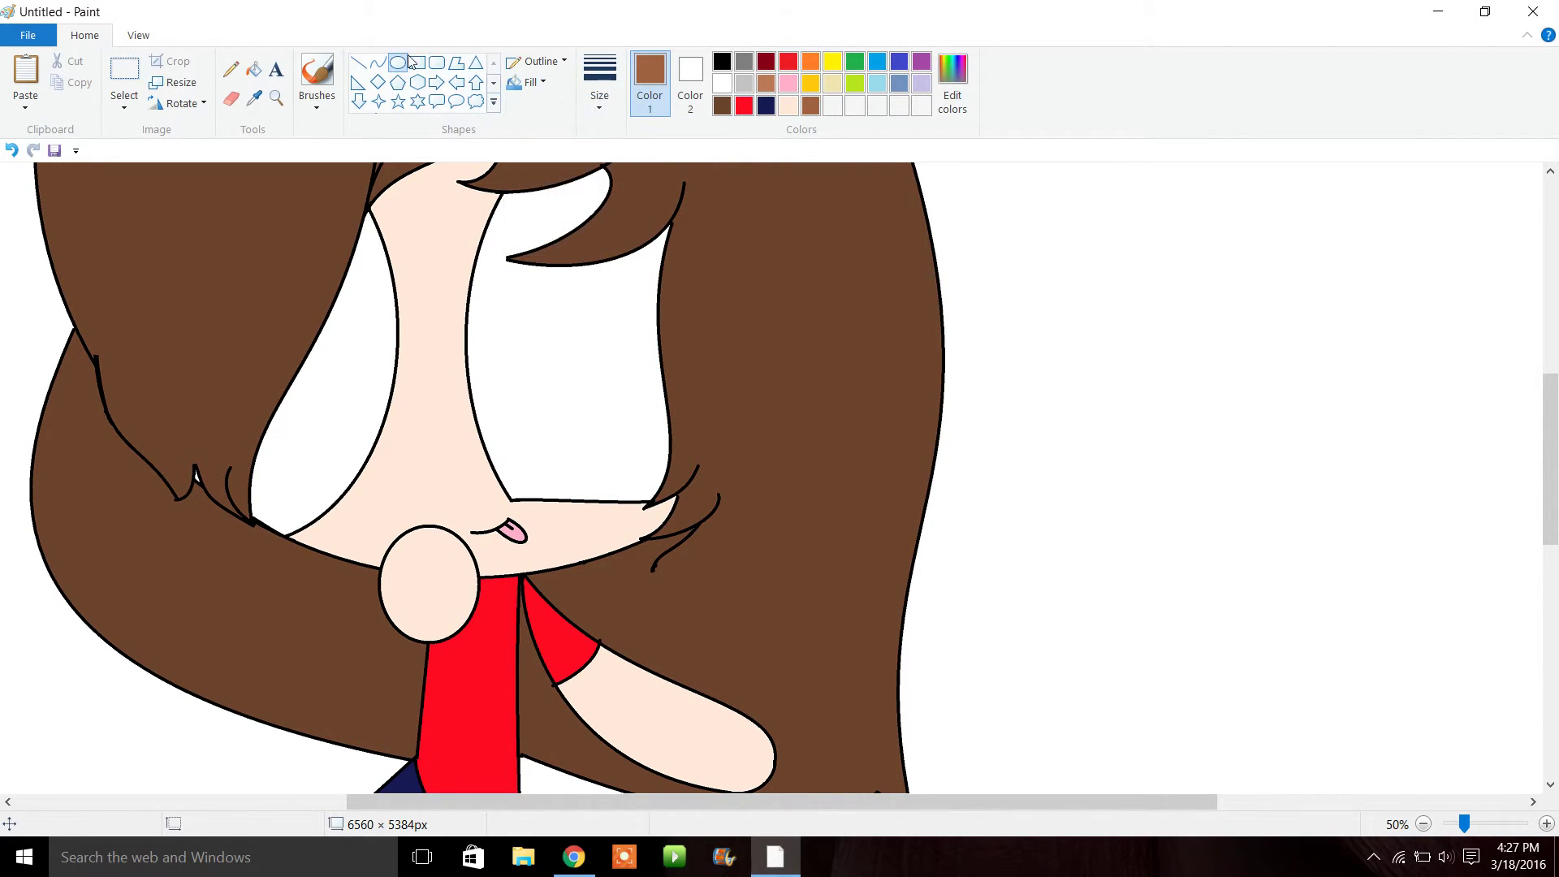
pyautogui.moveTo(549, 234)
pyautogui.mouseDown()
pyautogui.moveTo(776, 557)
pyautogui.moveTo(727, 428)
pyautogui.moveTo(699, 431)
pyautogui.moveTo(728, 457)
pyautogui.moveTo(654, 439)
pyautogui.moveTo(676, 504)
pyautogui.mouseUp()
pyautogui.click(829, 491)
# Draw a matching iris ellipse of about 635 × 889 px over the left-hand eye, overlapping the hair
pyautogui.moveTo(290, 230); pyautogui.dragTo(521, 554)
pyautogui.moveTo(475, 482); pyautogui.dragTo(426, 415)
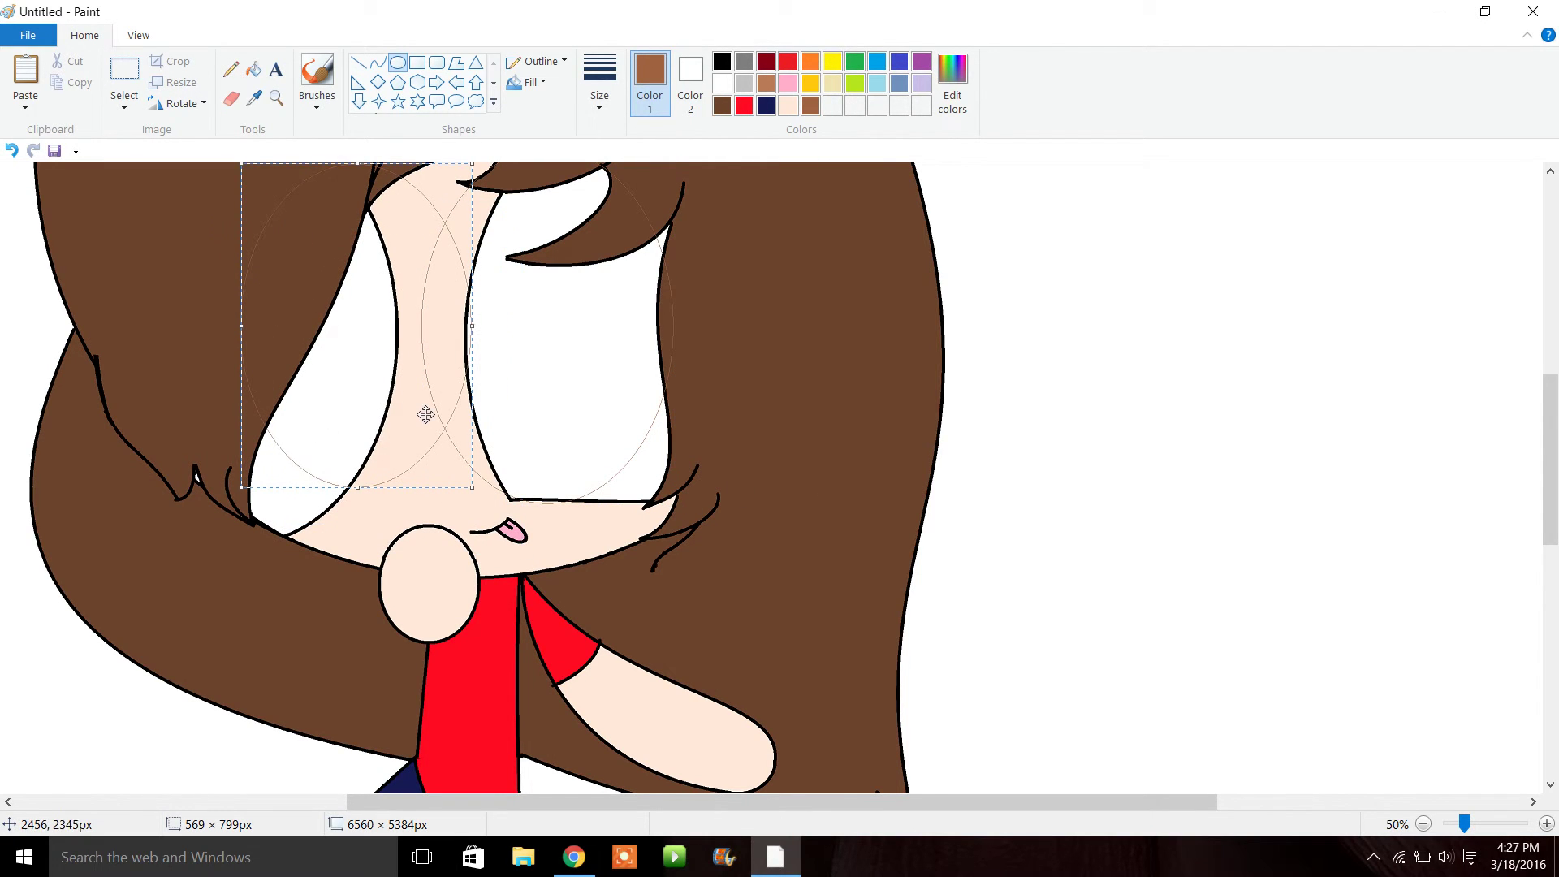
pyautogui.moveTo(246, 497); pyautogui.dragTo(219, 530)
pyautogui.moveTo(352, 466); pyautogui.dragTo(343, 463)
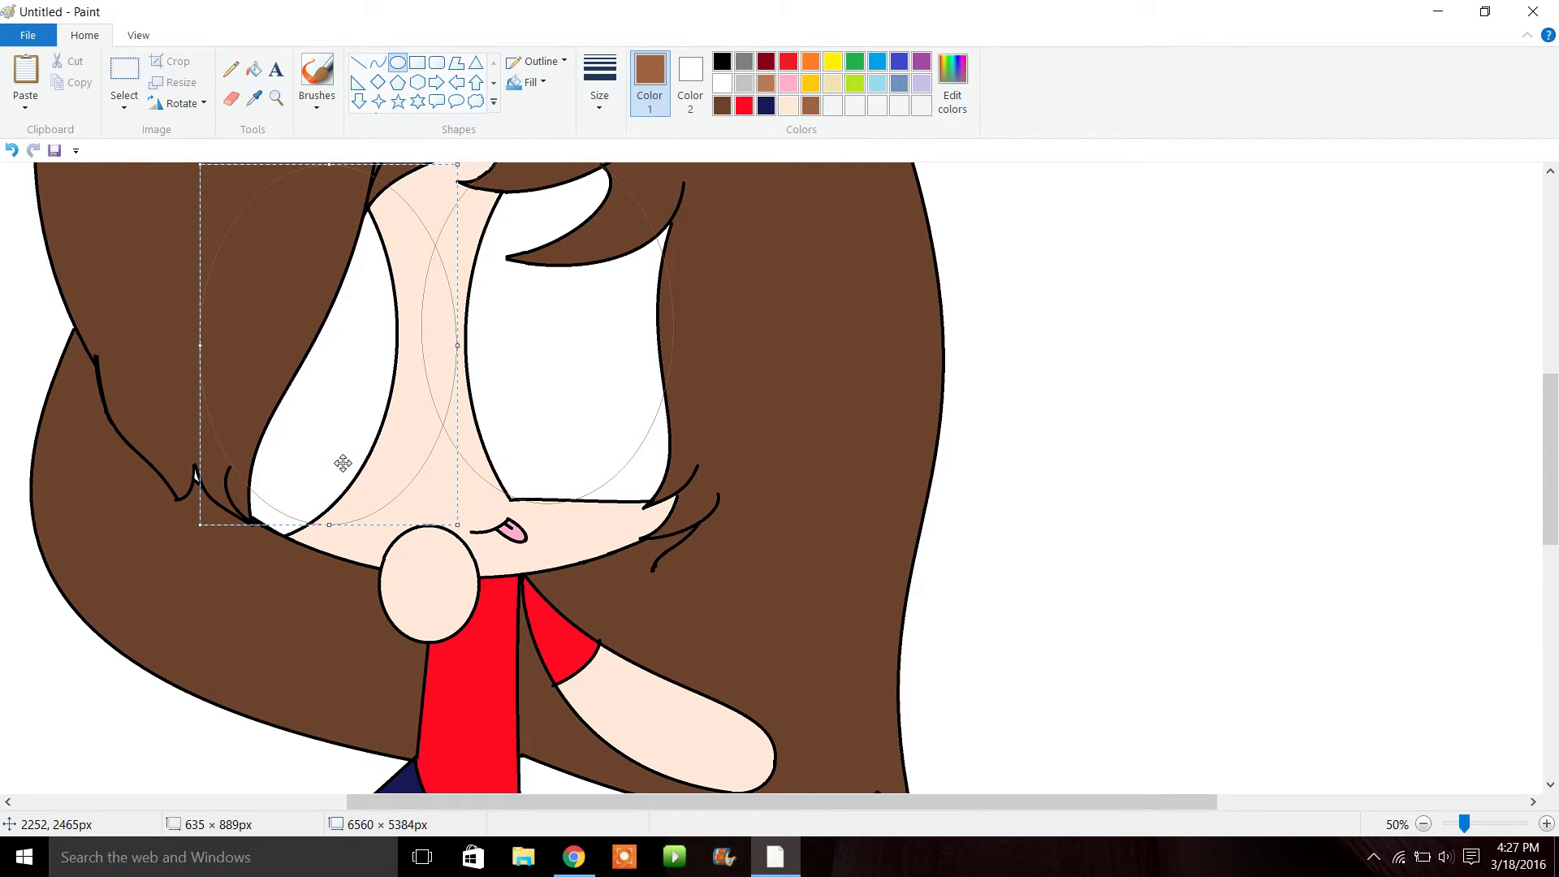
# Fill the iris areas of both eyes with the lighter brown
pyautogui.click(253, 74)
pyautogui.click(388, 361)
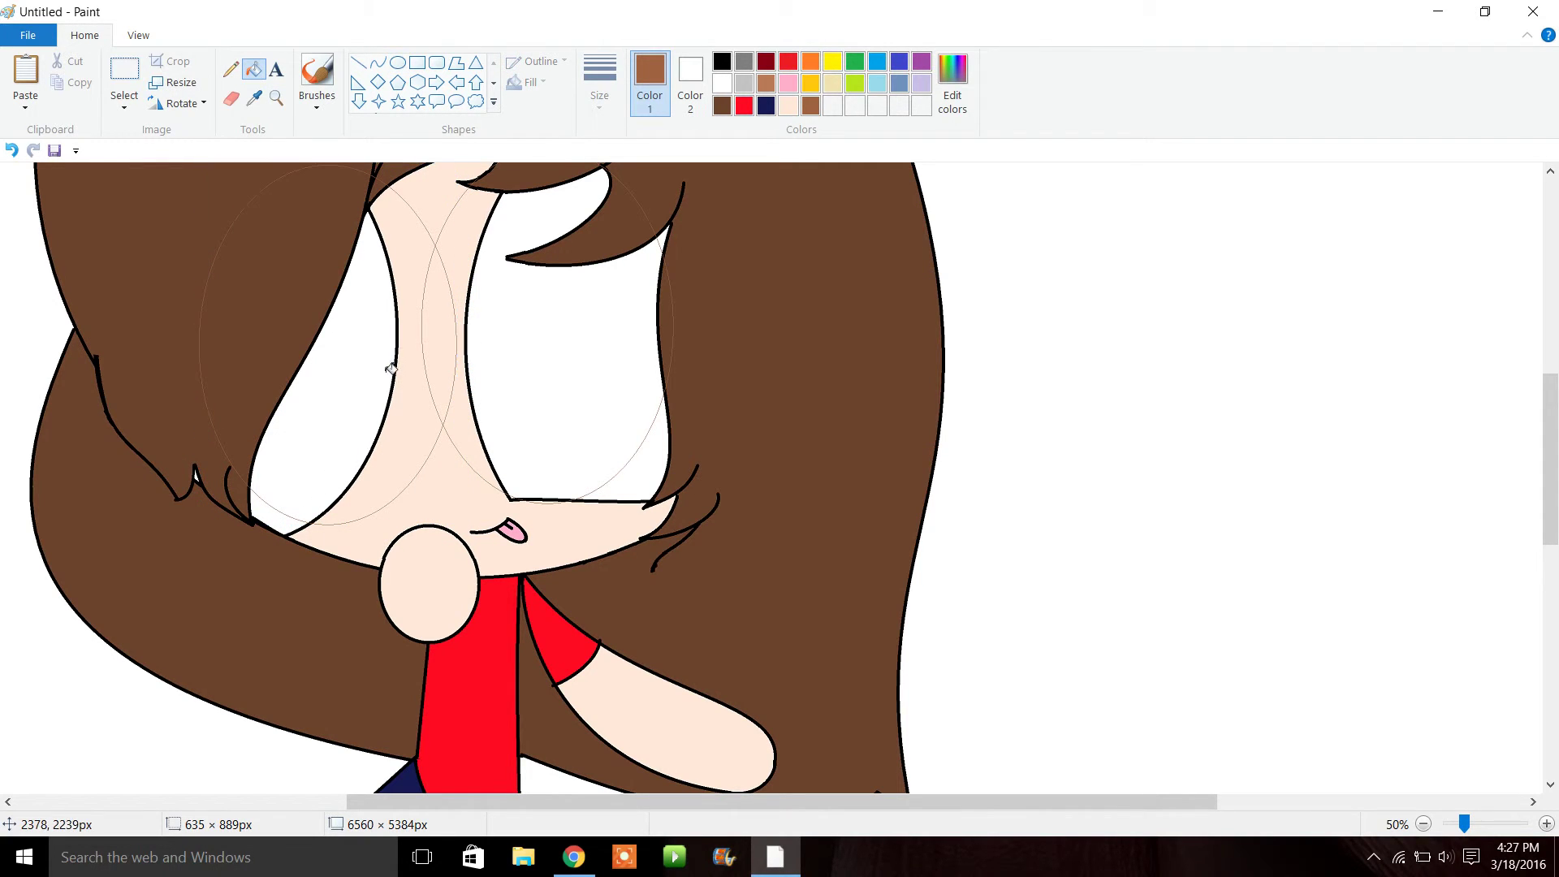
pyautogui.click(532, 359)
# Define a dark brown custom drawing colour with Red 58, Green 36 and Blue 24
pyautogui.click(955, 102)
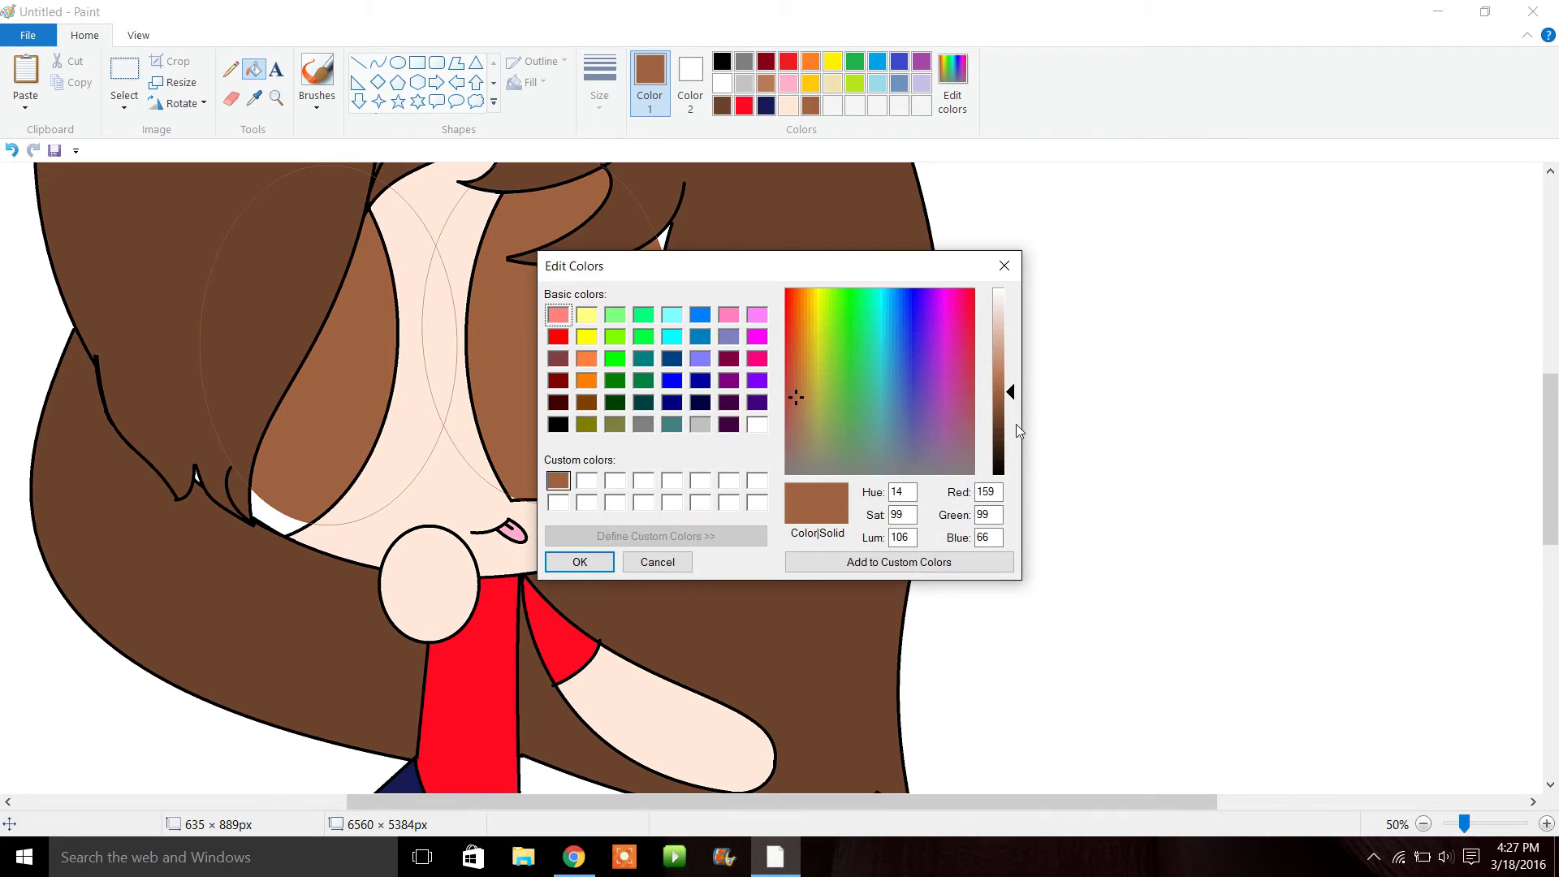
pyautogui.click(1005, 444)
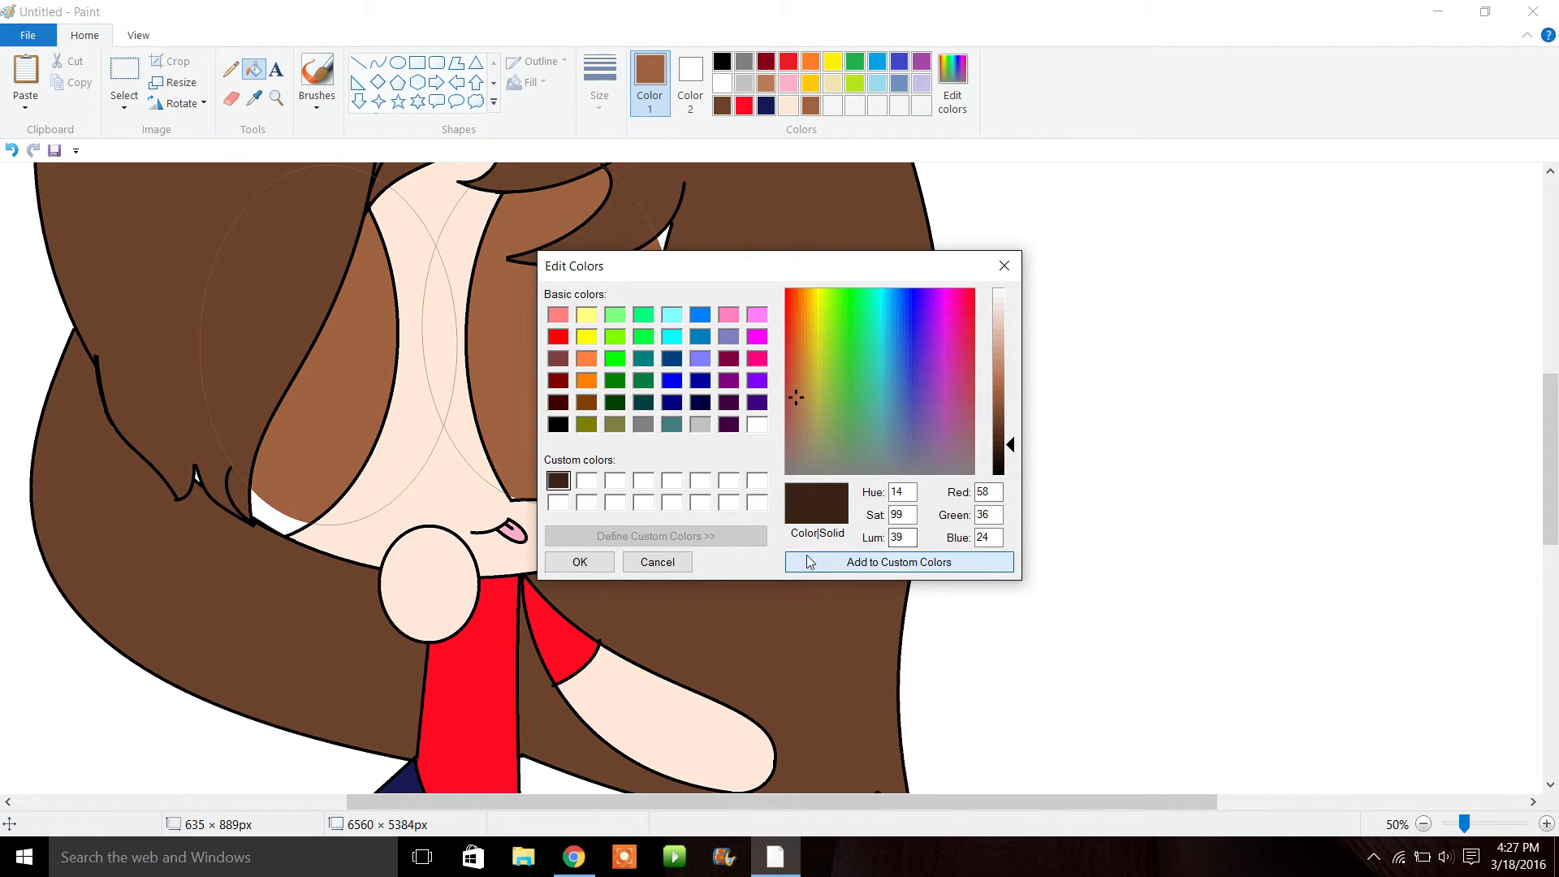
pyautogui.click(580, 562)
# Draw a smaller dark brown pupil ellipse inside each iris, the right-hand one about 511 × 749 px
pyautogui.click(397, 63)
pyautogui.moveTo(296, 278); pyautogui.dragTo(471, 518)
pyautogui.moveTo(428, 441); pyautogui.dragTo(417, 347)
pyautogui.moveTo(286, 443); pyautogui.dragTo(233, 509)
pyautogui.click(492, 466)
pyautogui.moveTo(465, 323)
pyautogui.mouseDown()
pyautogui.moveTo(571, 455)
pyautogui.moveTo(573, 497)
pyautogui.mouseUp()
pyautogui.moveTo(581, 431)
pyautogui.mouseDown()
pyautogui.moveTo(571, 348)
pyautogui.moveTo(604, 355)
pyautogui.moveTo(655, 489)
pyautogui.mouseUp()
pyautogui.moveTo(626, 390); pyautogui.dragTo(618, 381)
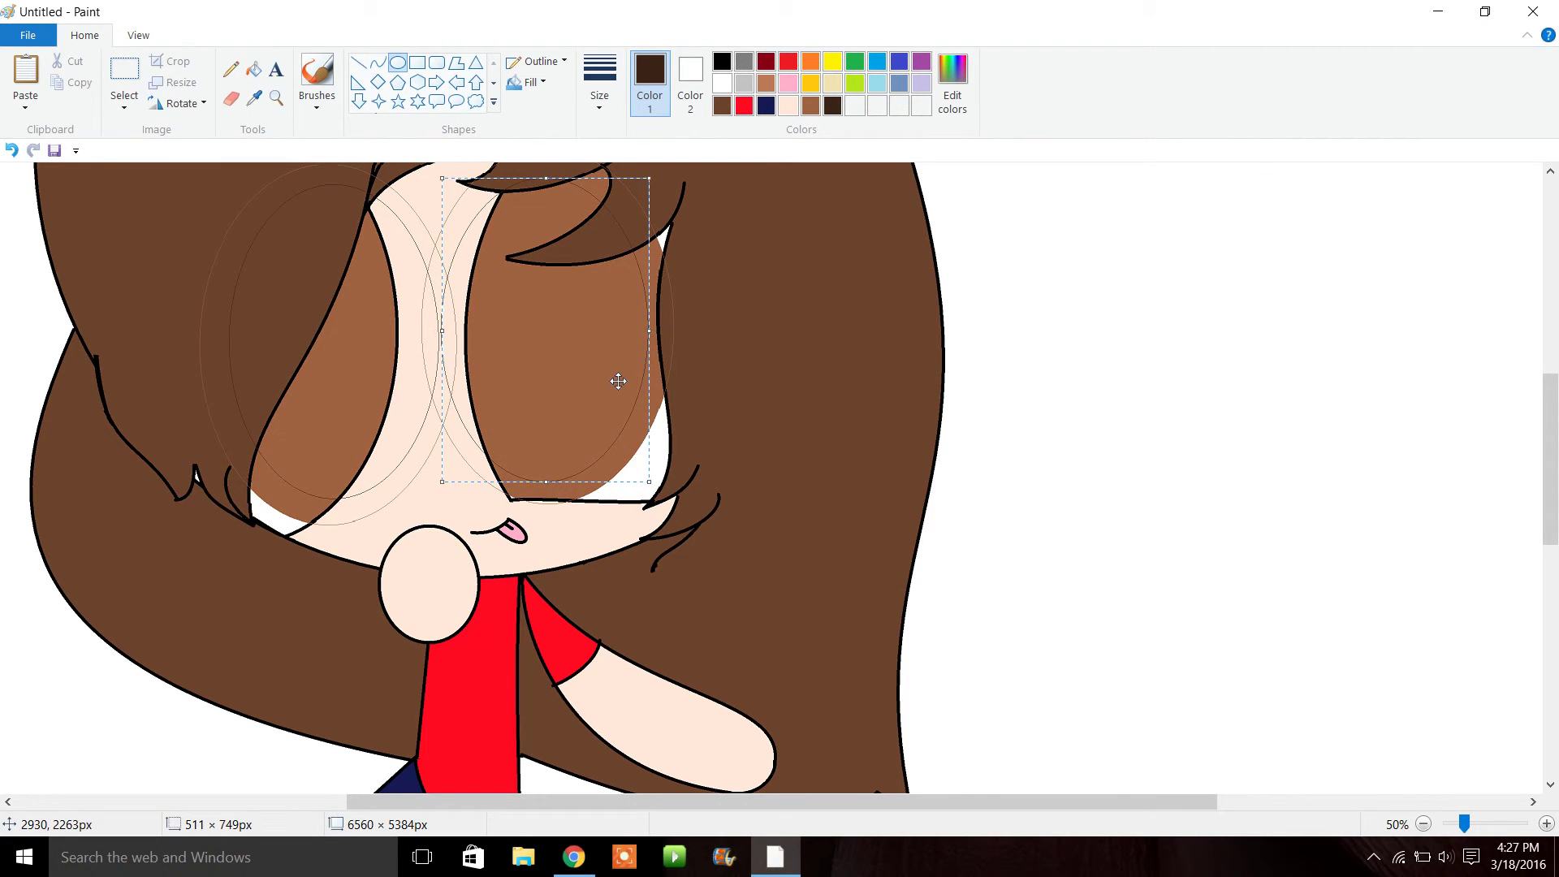
# Fill the pupil areas of both eyes with the dark brown
pyautogui.click(253, 70)
pyautogui.click(555, 351)
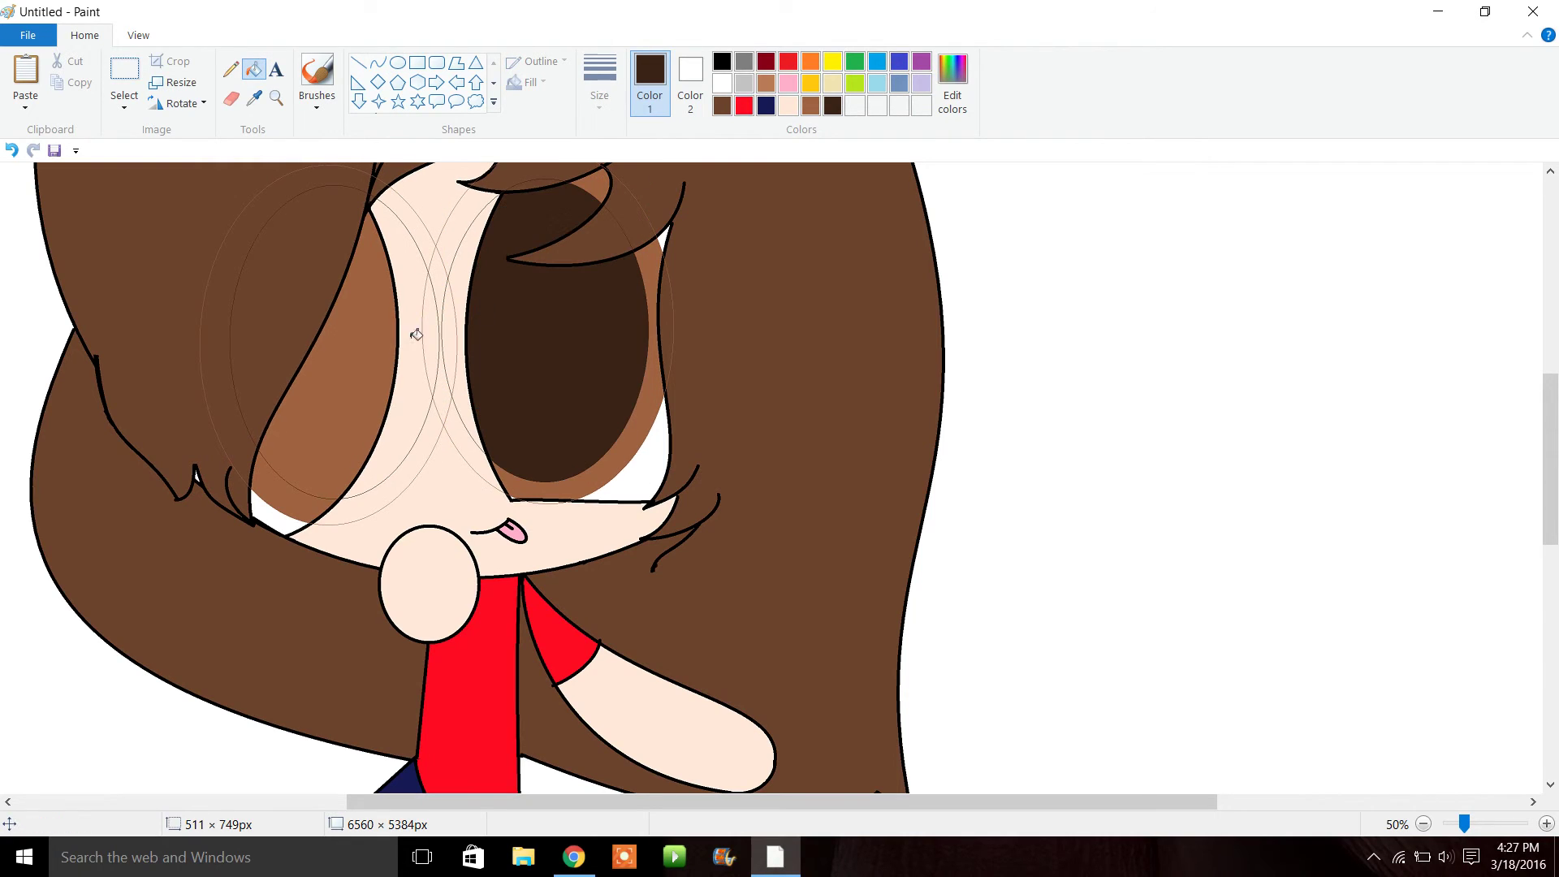
pyautogui.click(333, 350)
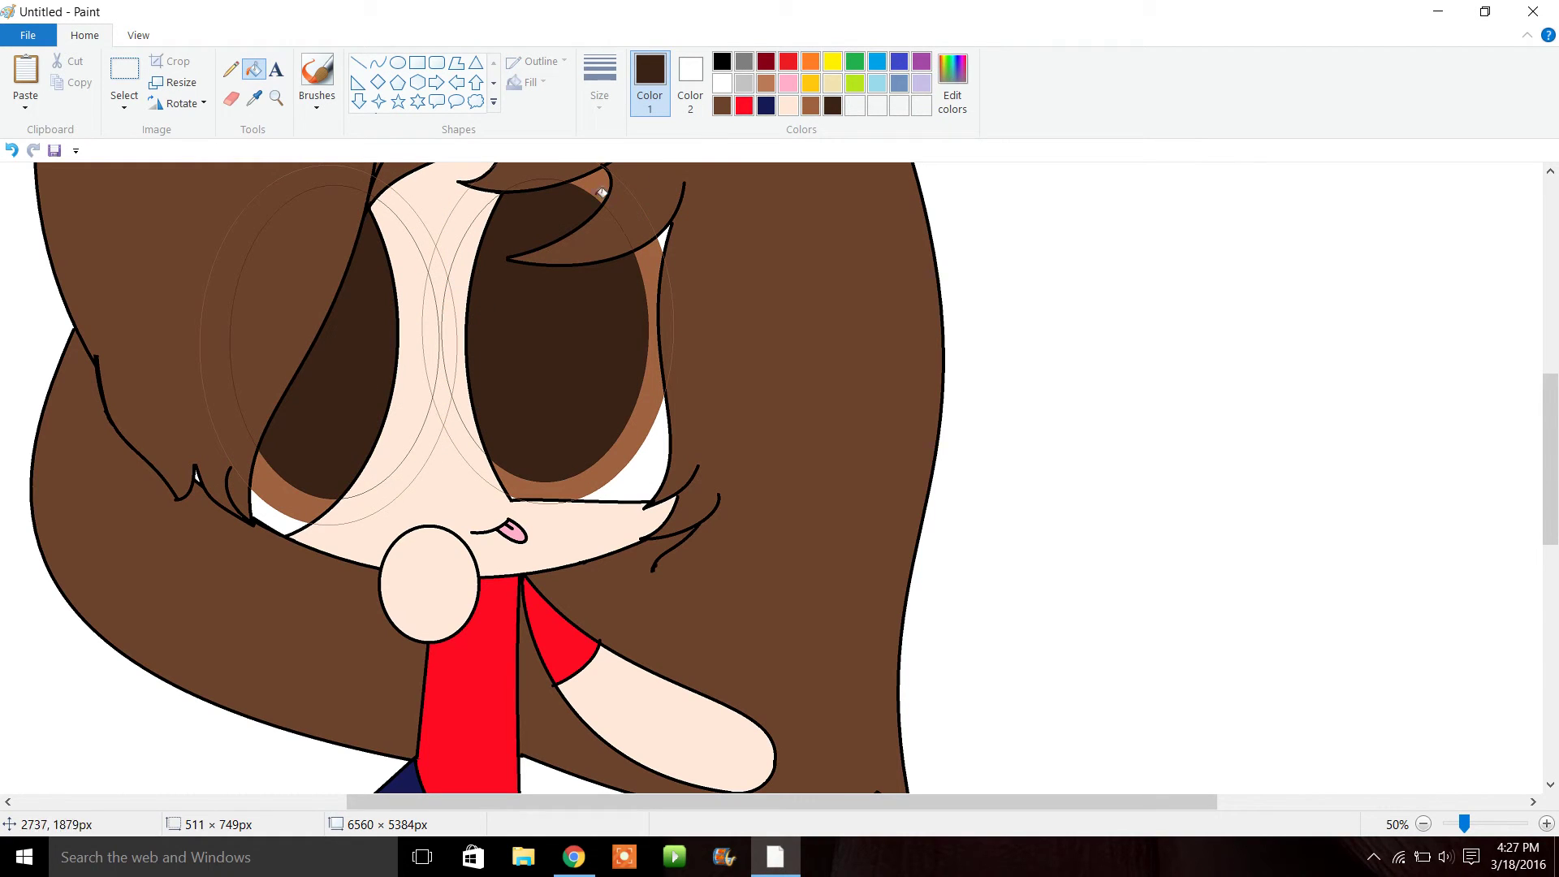
# Draw a solid white highlight ellipse in each eye, the right-hand one about 287 × 315 px
pyautogui.click(401, 63)
pyautogui.moveTo(495, 268); pyautogui.dragTo(612, 396)
pyautogui.click(603, 68)
pyautogui.click(646, 219)
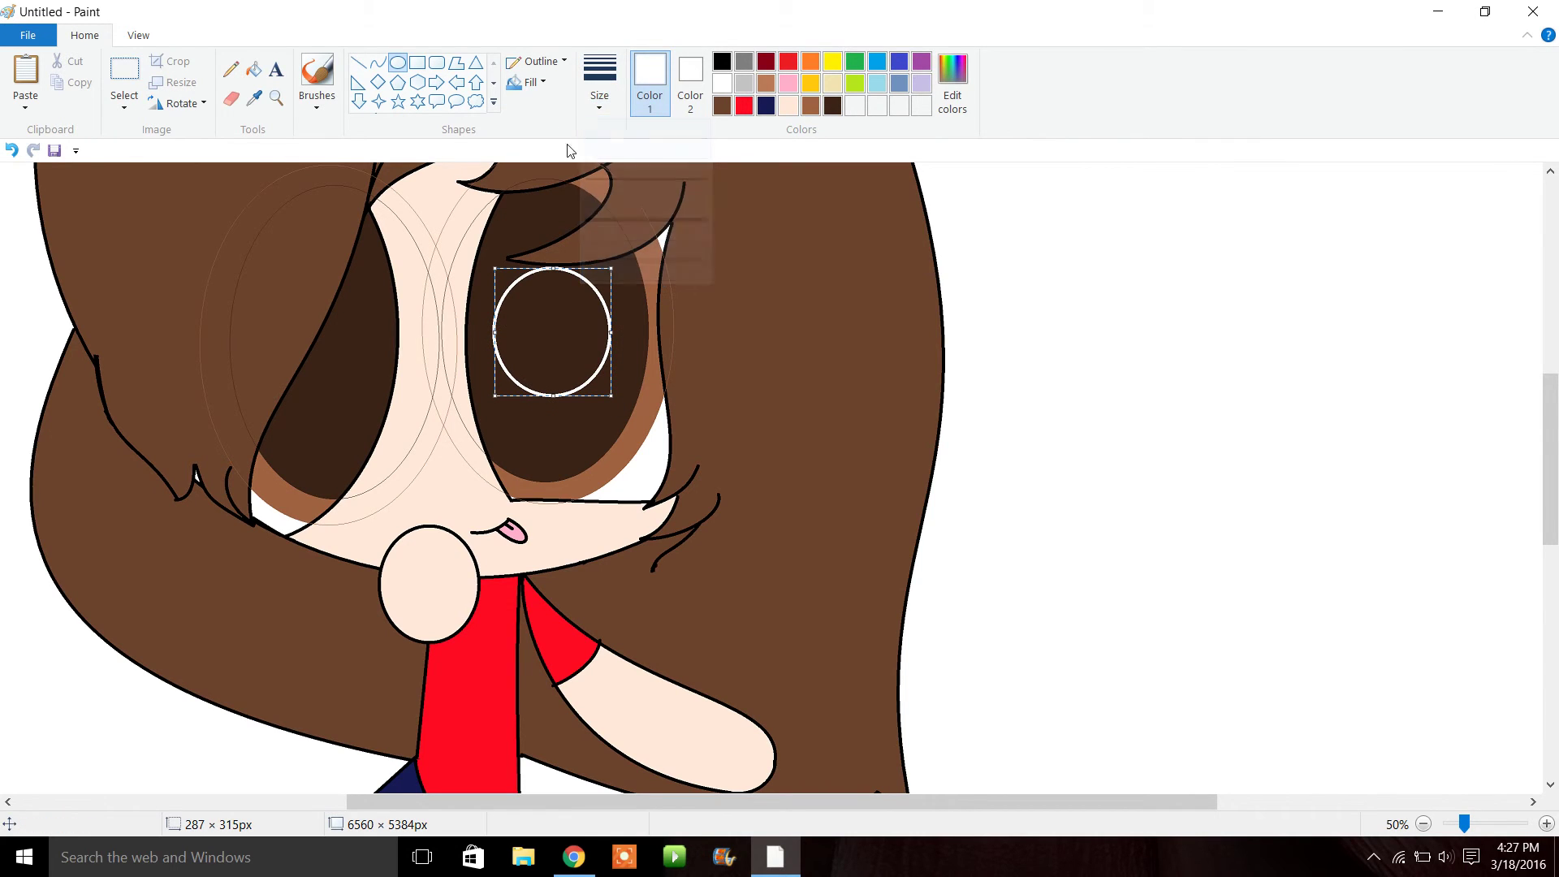
pyautogui.click(530, 82)
pyautogui.click(555, 123)
pyautogui.moveTo(571, 355); pyautogui.dragTo(541, 347)
pyautogui.moveTo(333, 289)
pyautogui.mouseDown()
pyautogui.moveTo(442, 415)
pyautogui.moveTo(402, 359)
pyautogui.mouseUp()
pyautogui.click(1191, 690)
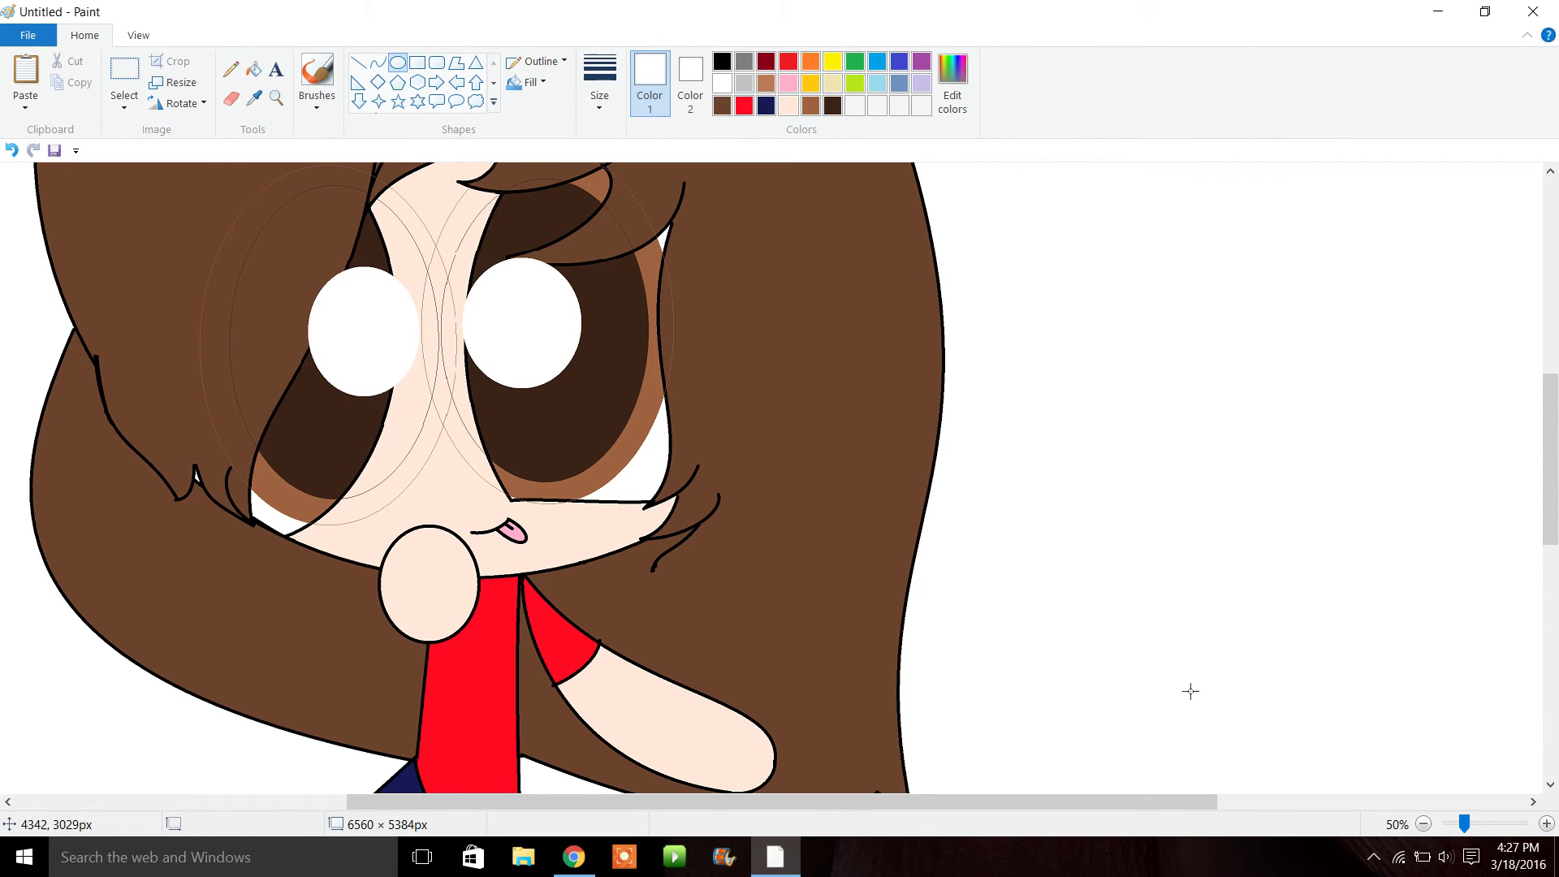
# Paste the copied drawing over the whole canvas to cover the eye ellipses' overflow on the hair and face
pyautogui.click(1423, 824)
pyautogui.click(1424, 824)
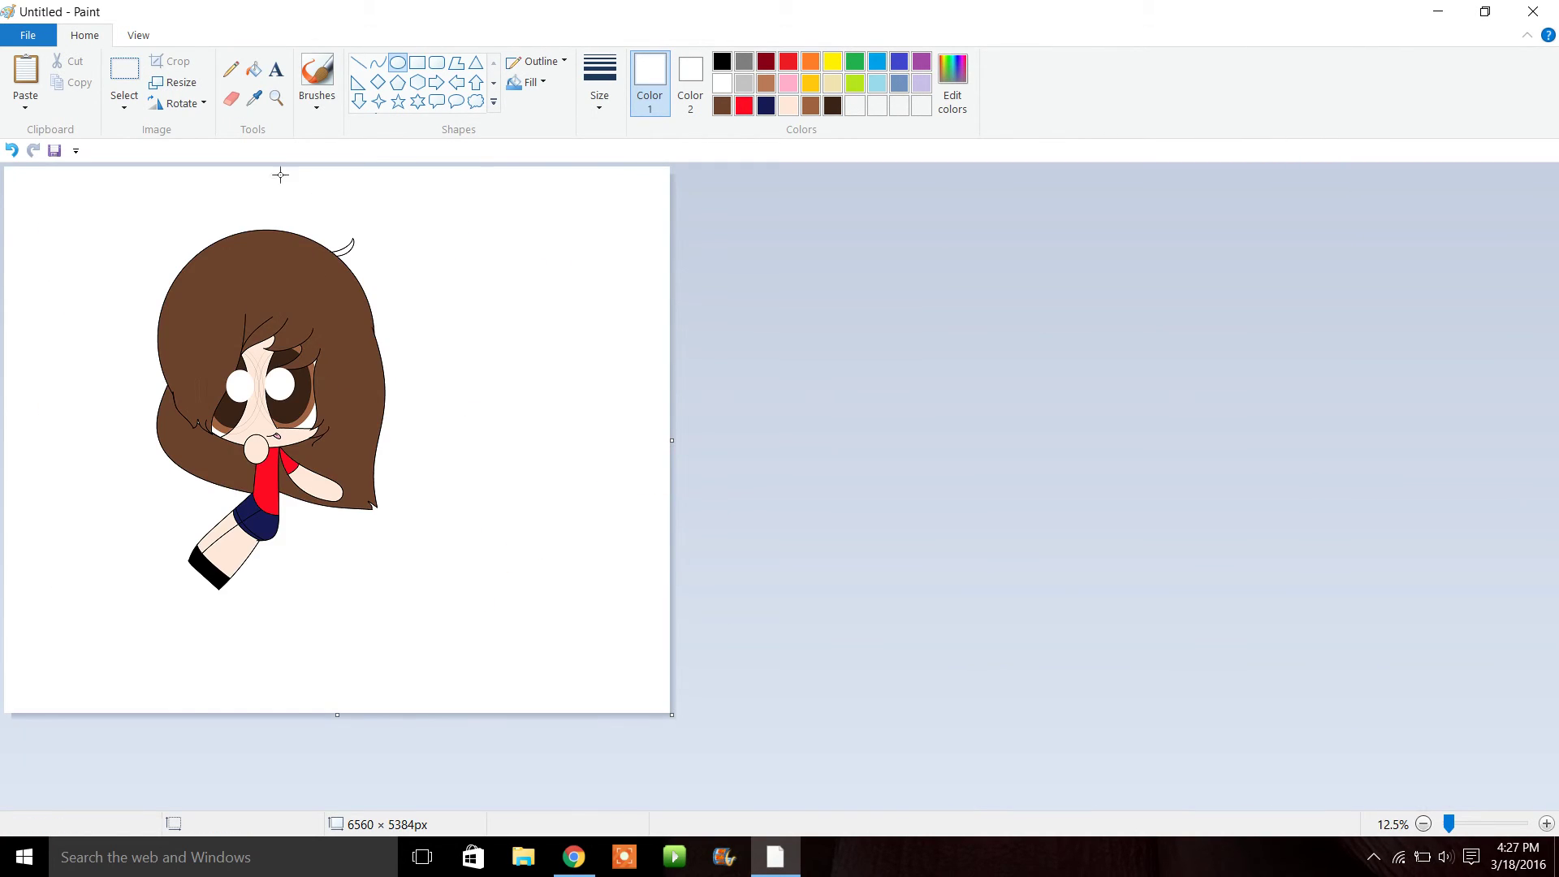
pyautogui.hotkey('ctrl', 'a')
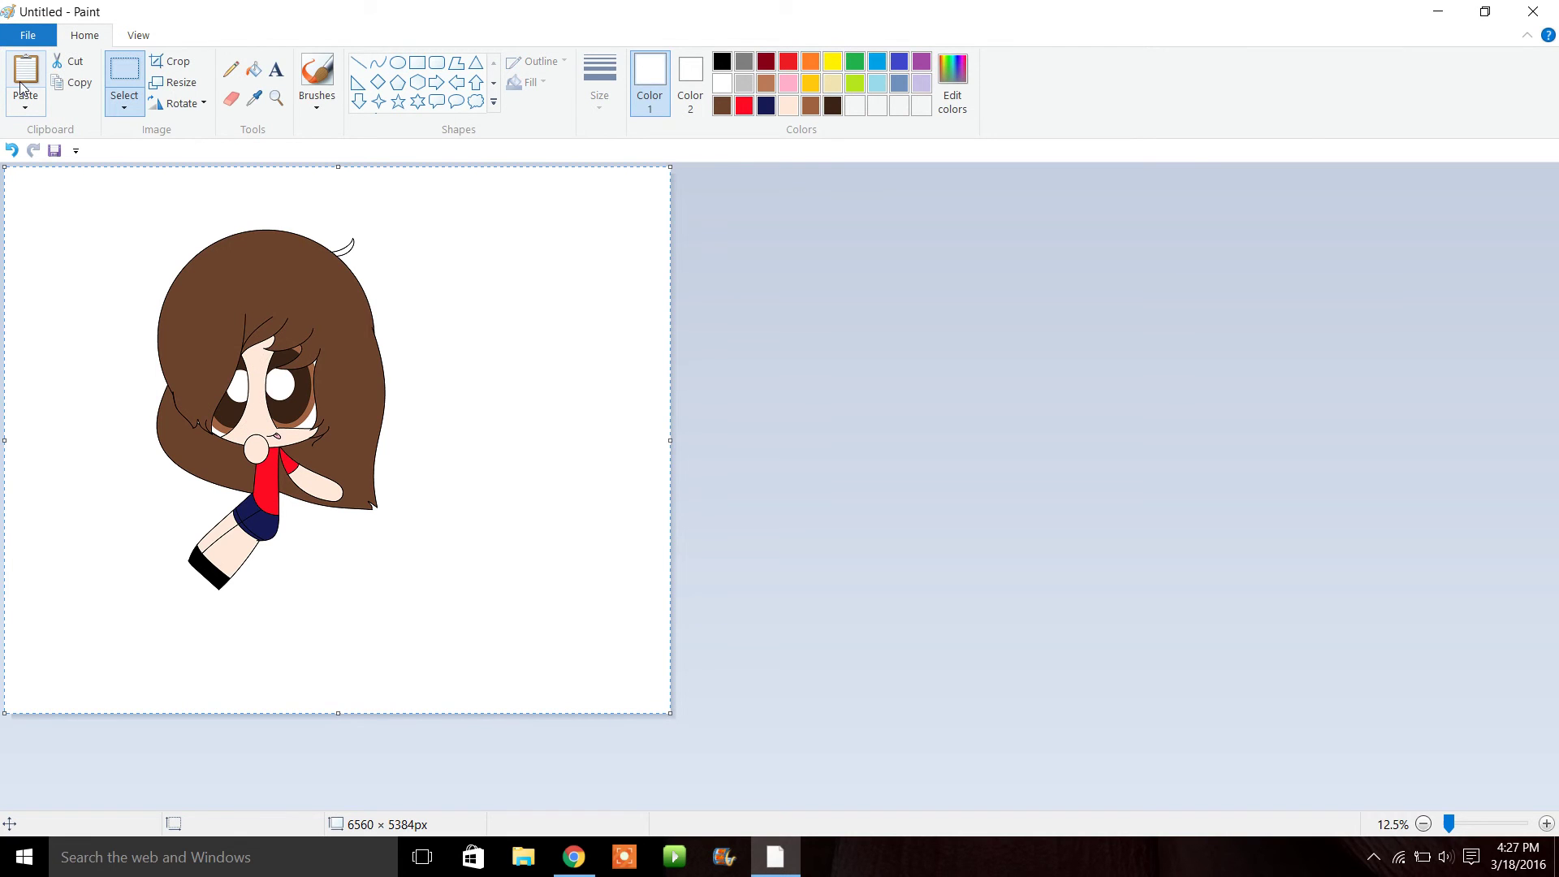
# Fill the small curved strand on top of the head with the brown hair colour
pyautogui.click(278, 102)
pyautogui.click(547, 373)
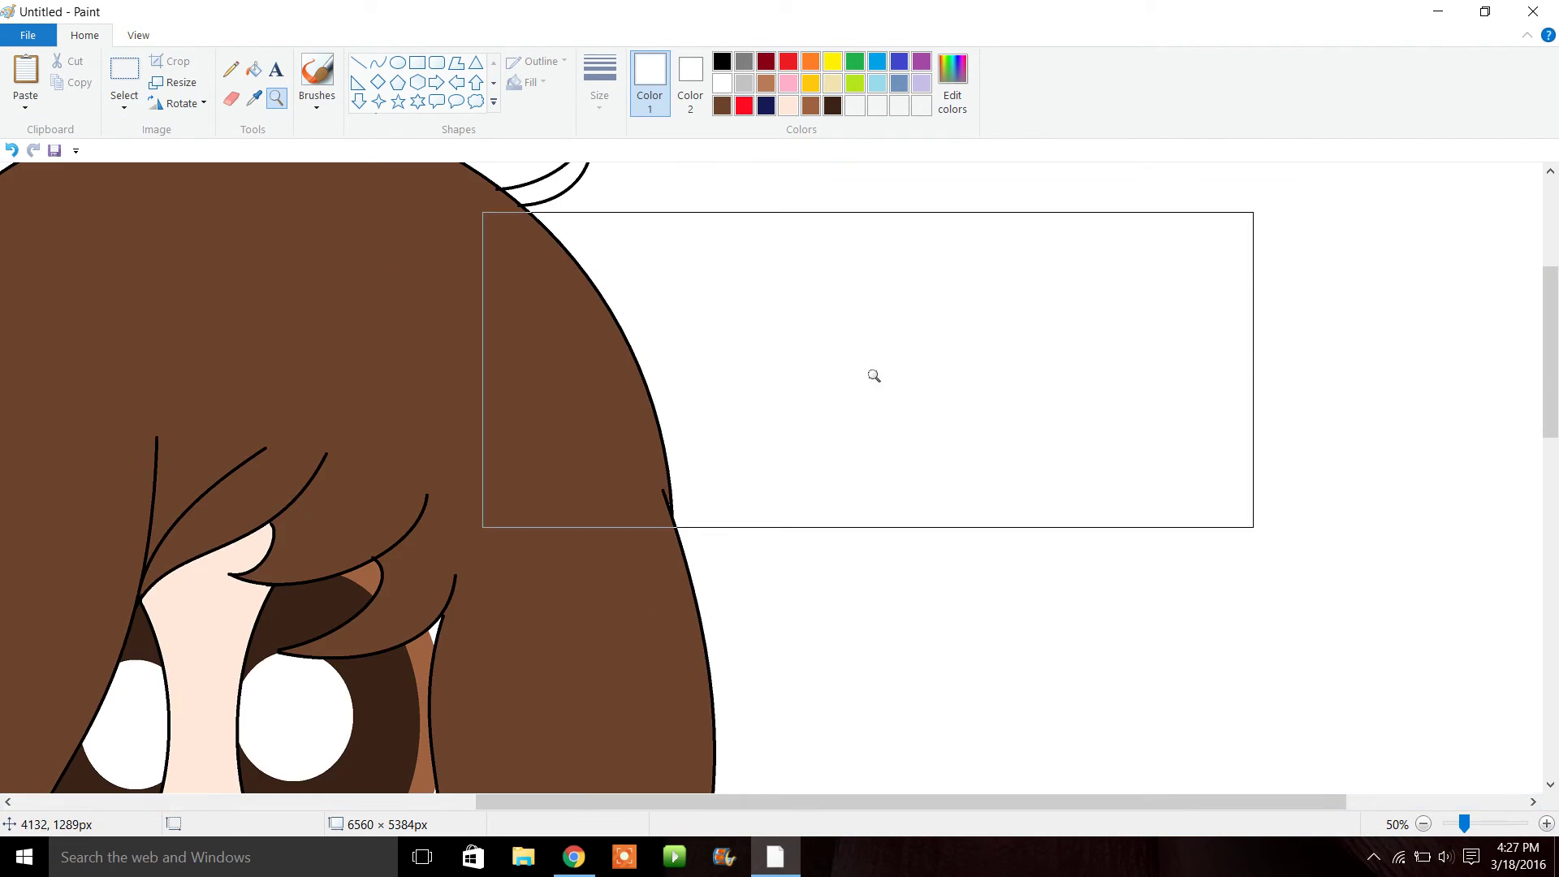
pyautogui.click(874, 376)
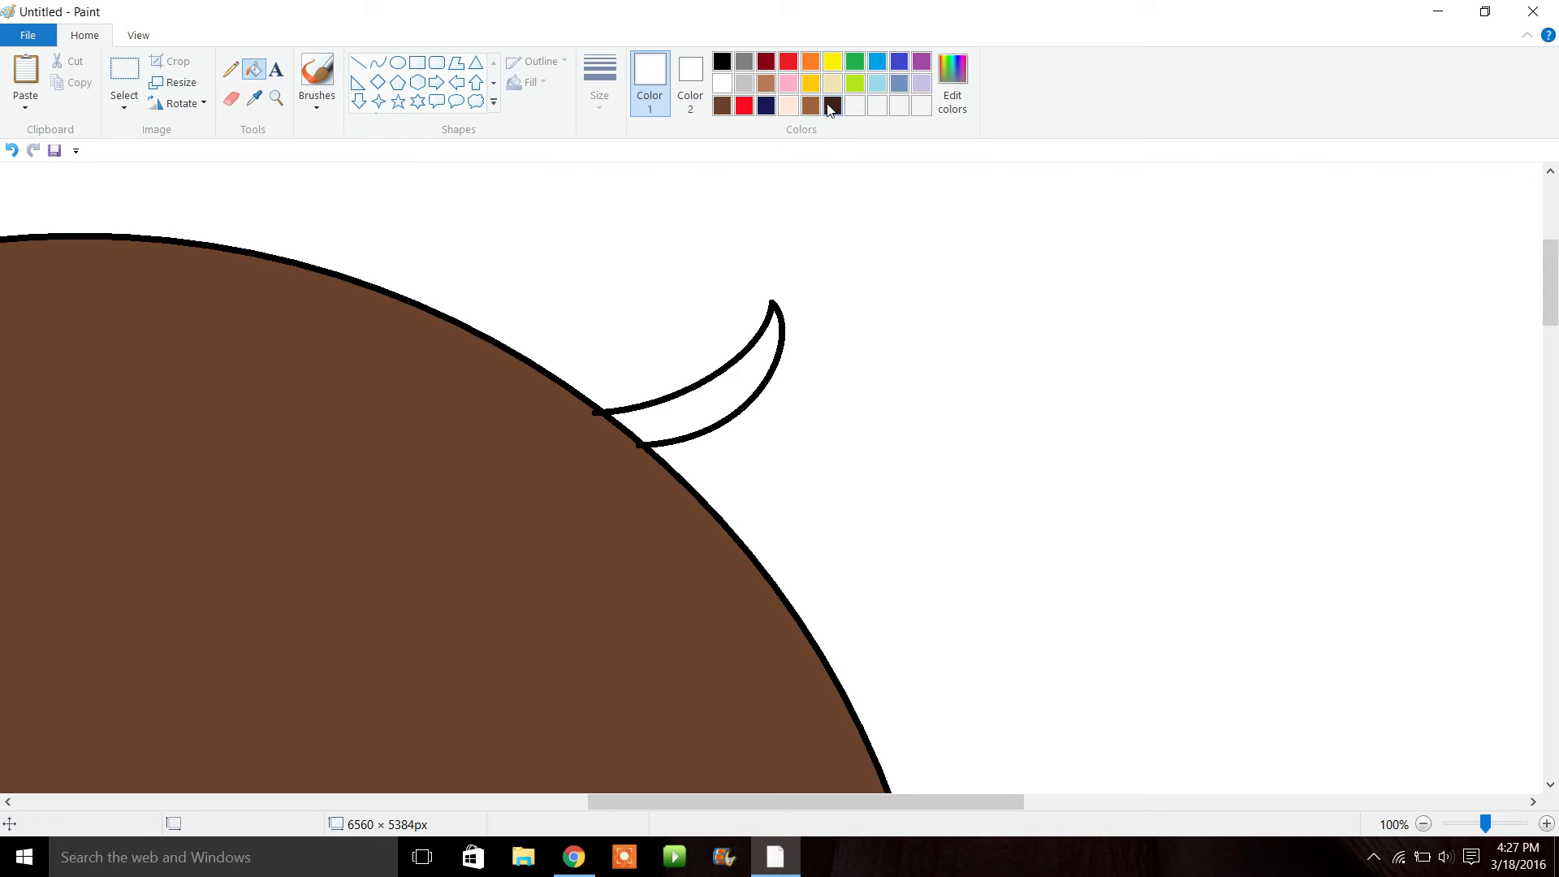
pyautogui.click(723, 106)
pyautogui.click(760, 367)
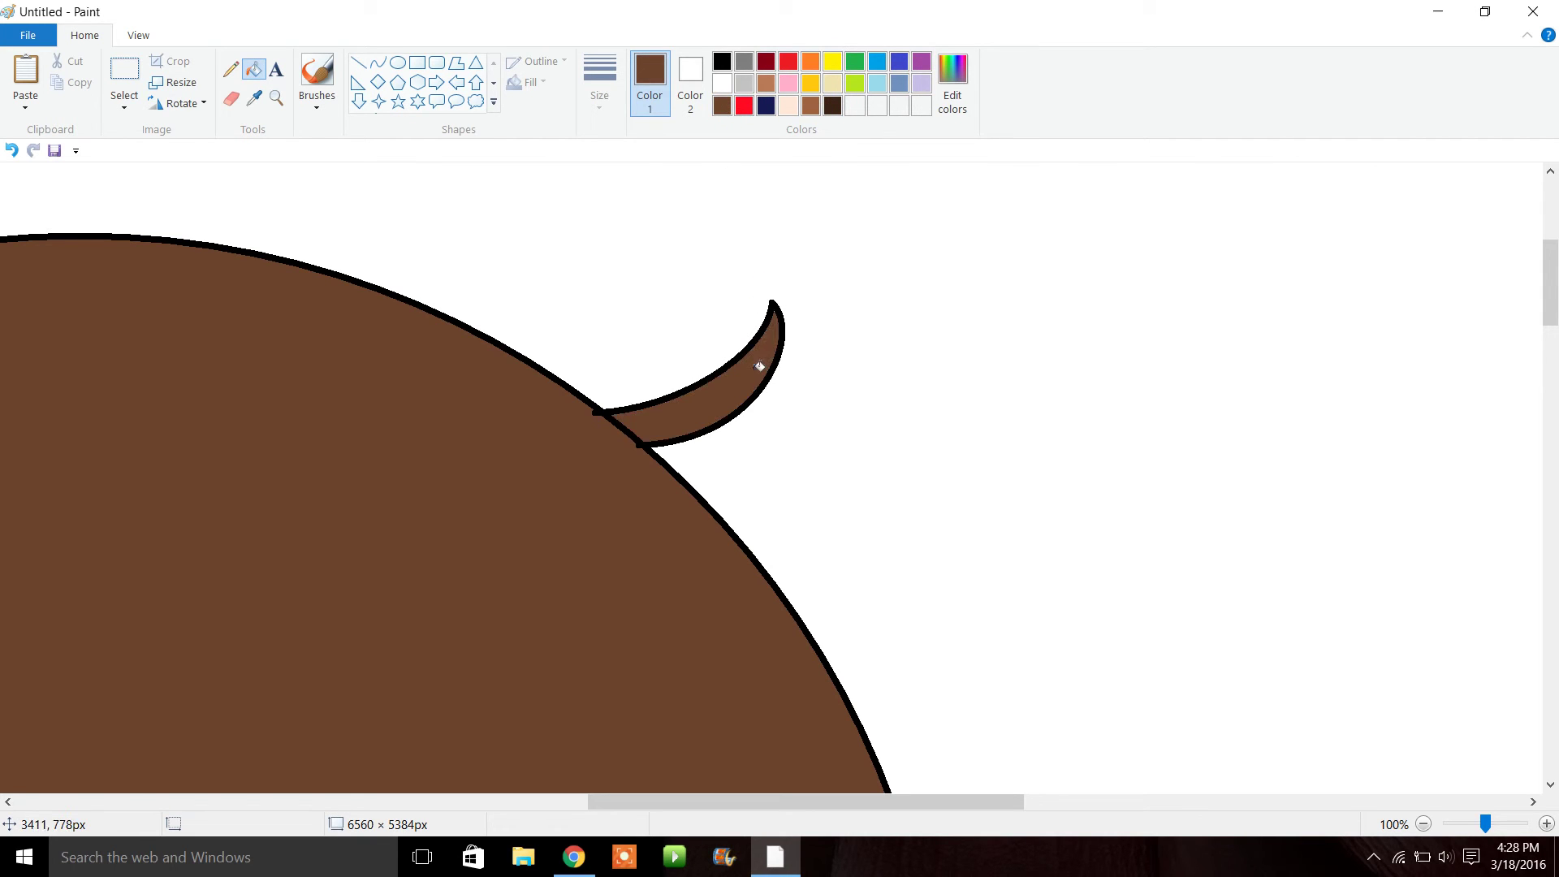
# Move the character to the canvas's upper-left corner and shrink the canvas to about 3176 × 4064 px
pyautogui.keyDown('ctrl'); pyautogui.scroll(-3, 1300, 743); pyautogui.keyUp('ctrl')
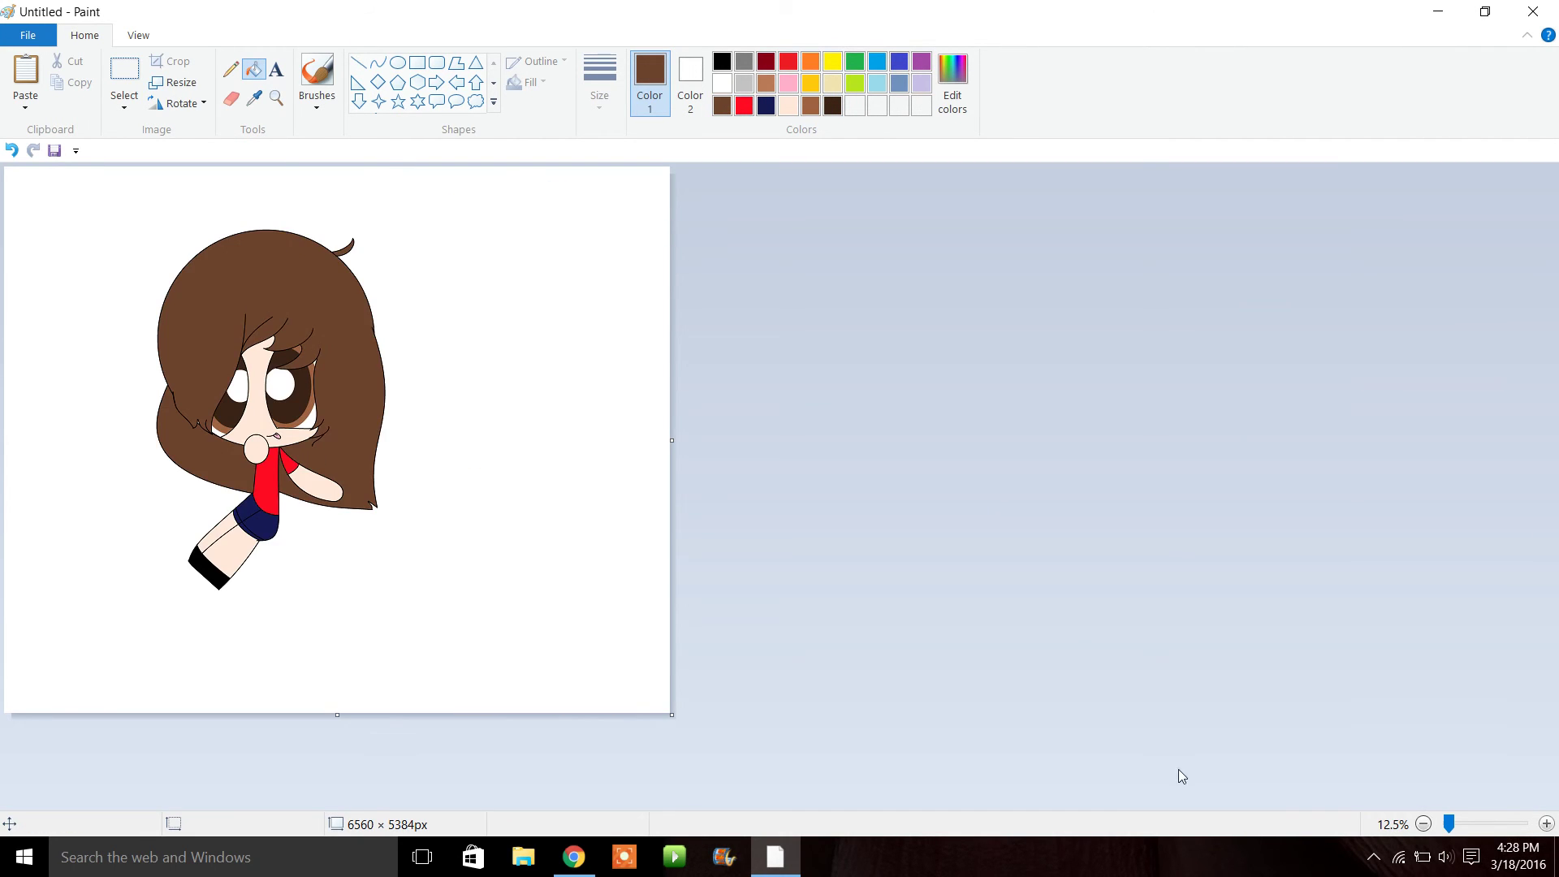
pyautogui.click(124, 72)
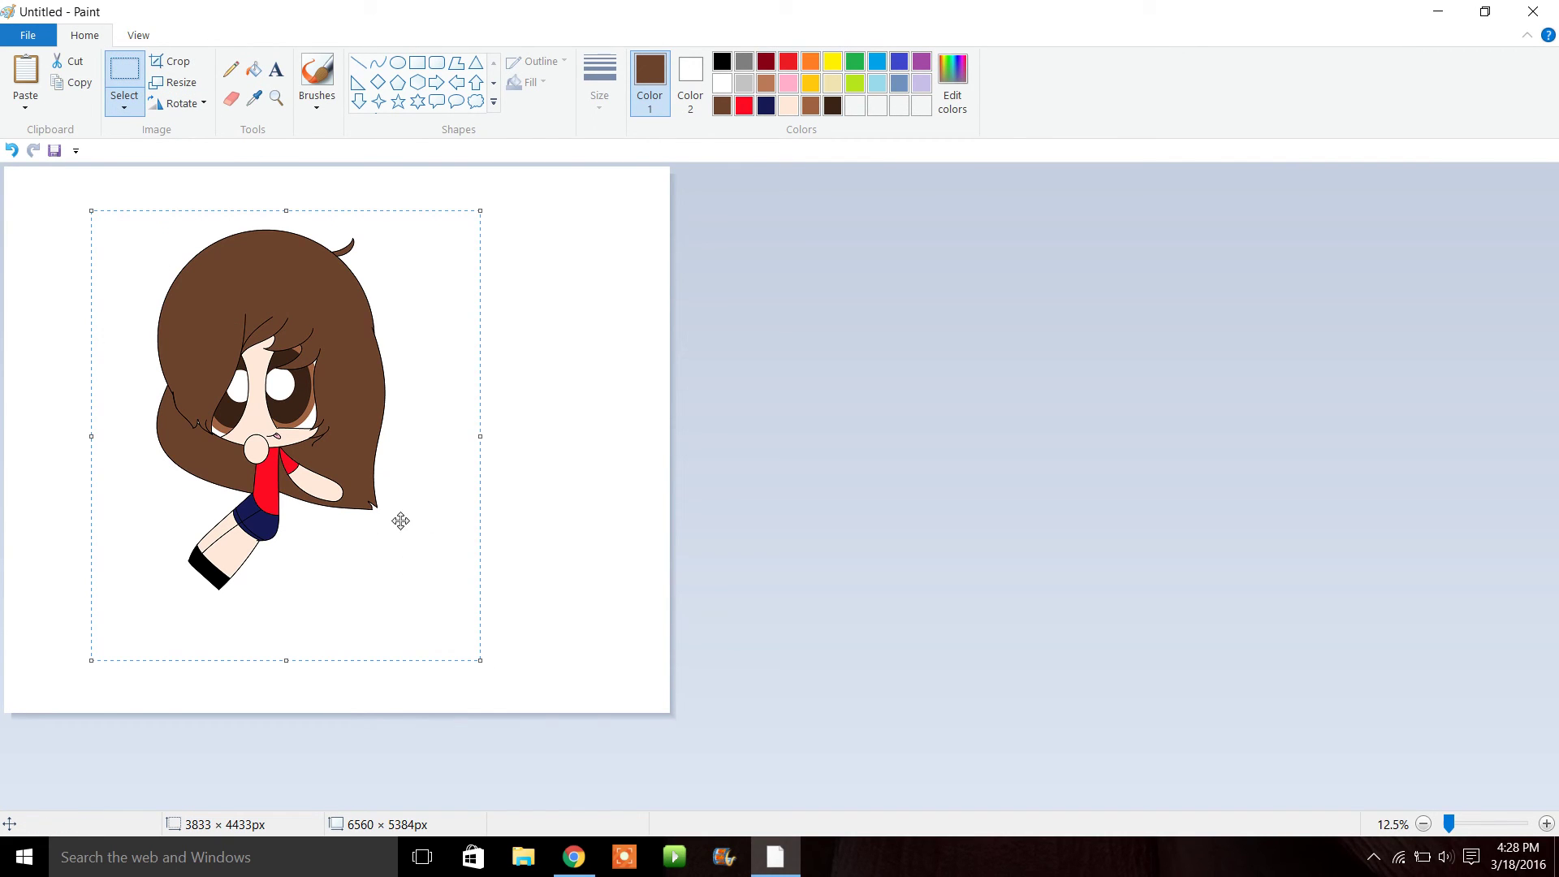
pyautogui.moveTo(358, 486)
pyautogui.mouseDown()
pyautogui.moveTo(295, 443)
pyautogui.moveTo(314, 477)
pyautogui.mouseUp()
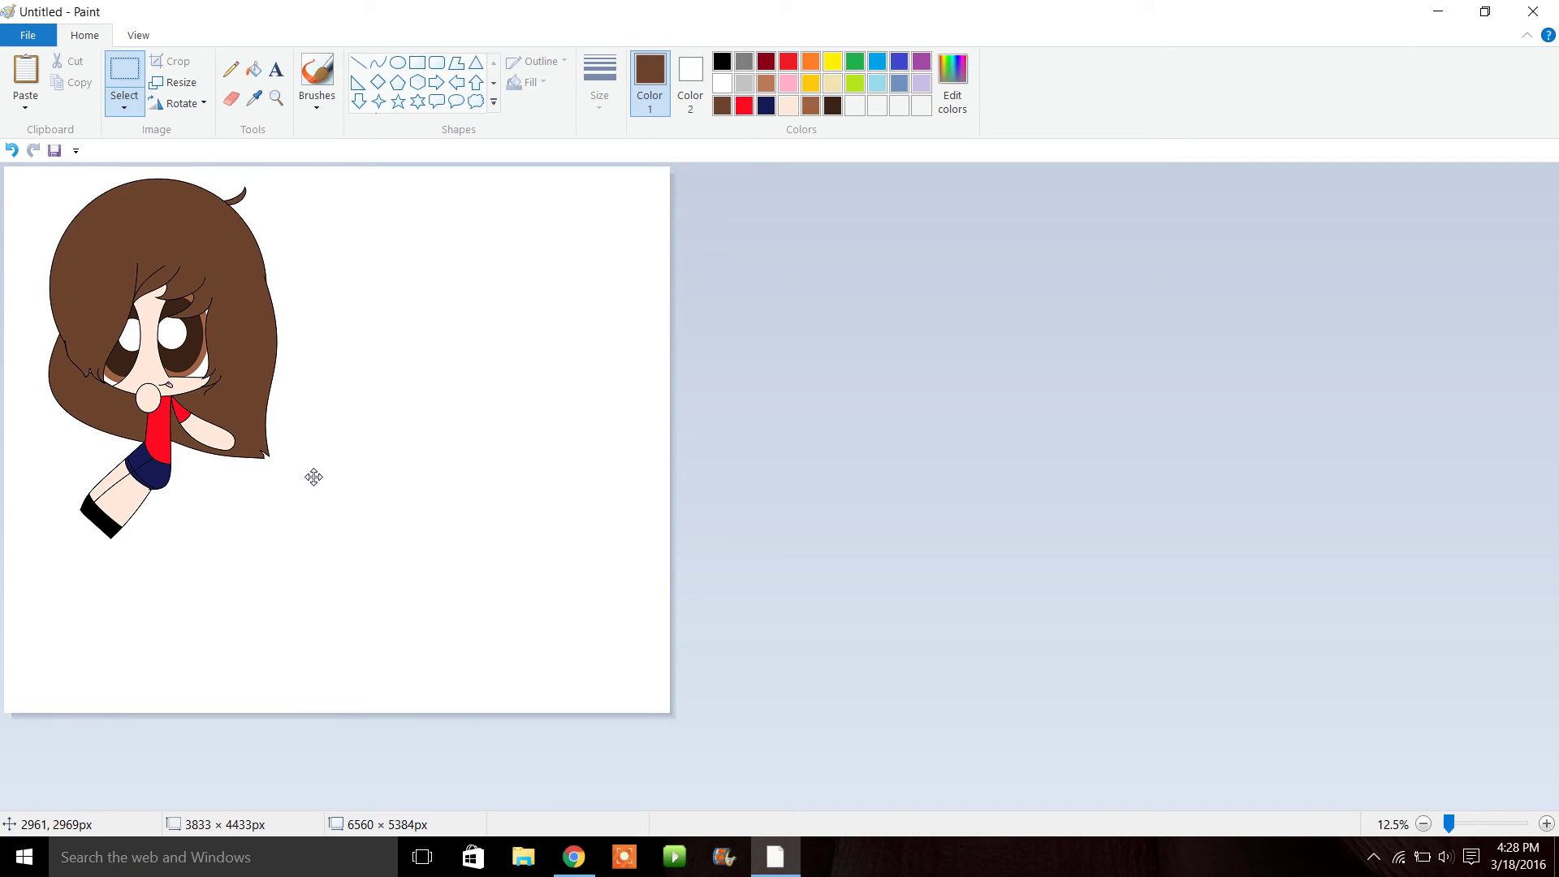
pyautogui.click(567, 634)
pyautogui.moveTo(682, 727); pyautogui.dragTo(338, 592)
# Recolour both halves of the shorts and both parts of the hem band with the palette's indigo blue
pyautogui.click(277, 97)
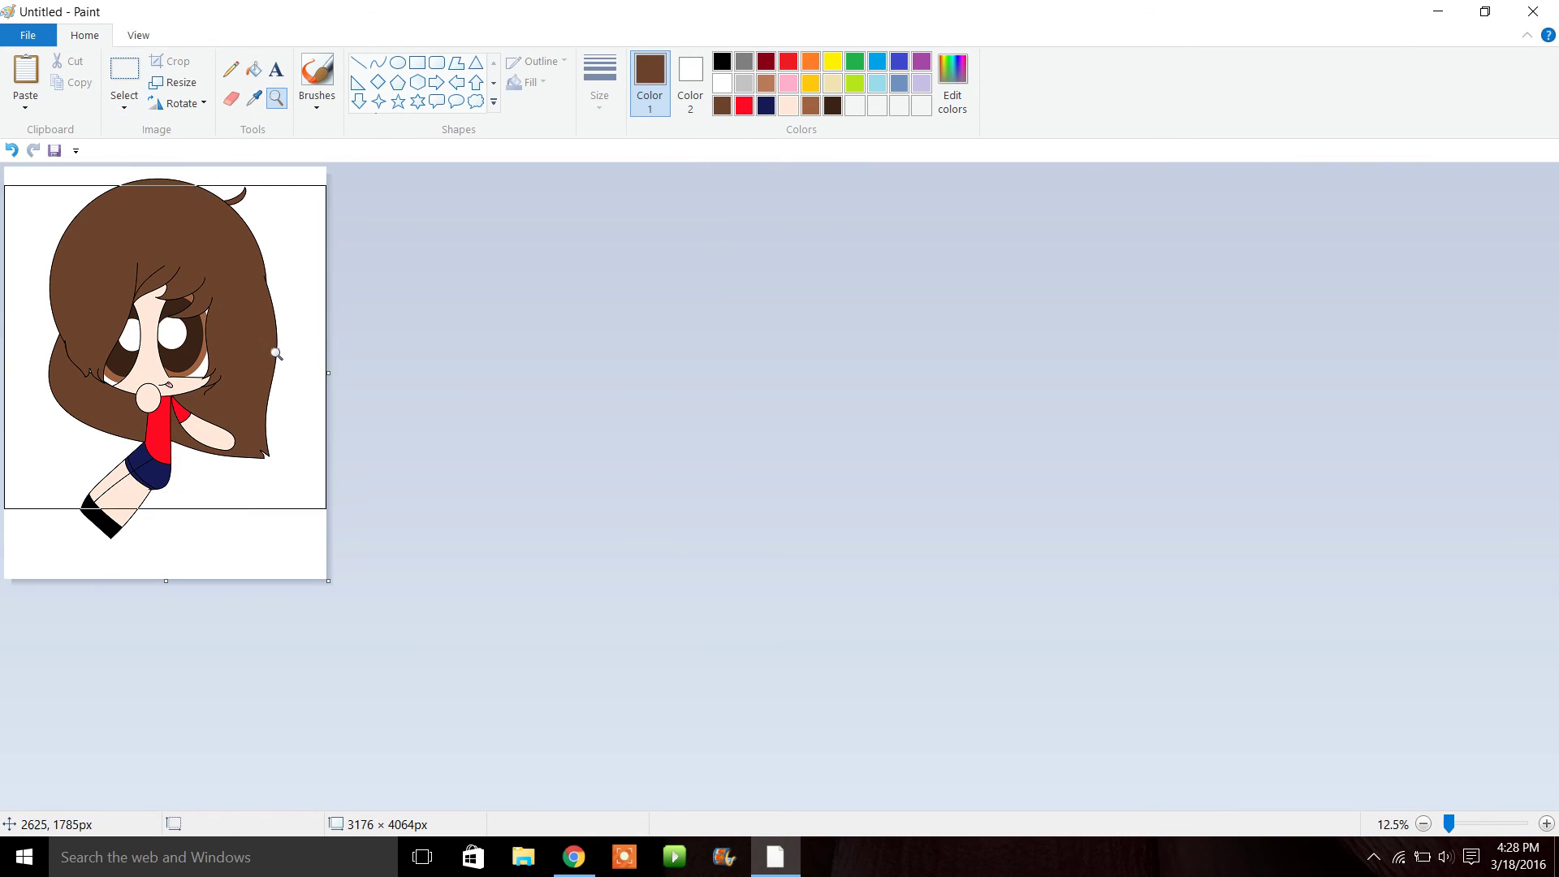
pyautogui.click(164, 347)
pyautogui.click(487, 787)
pyautogui.click(699, 582)
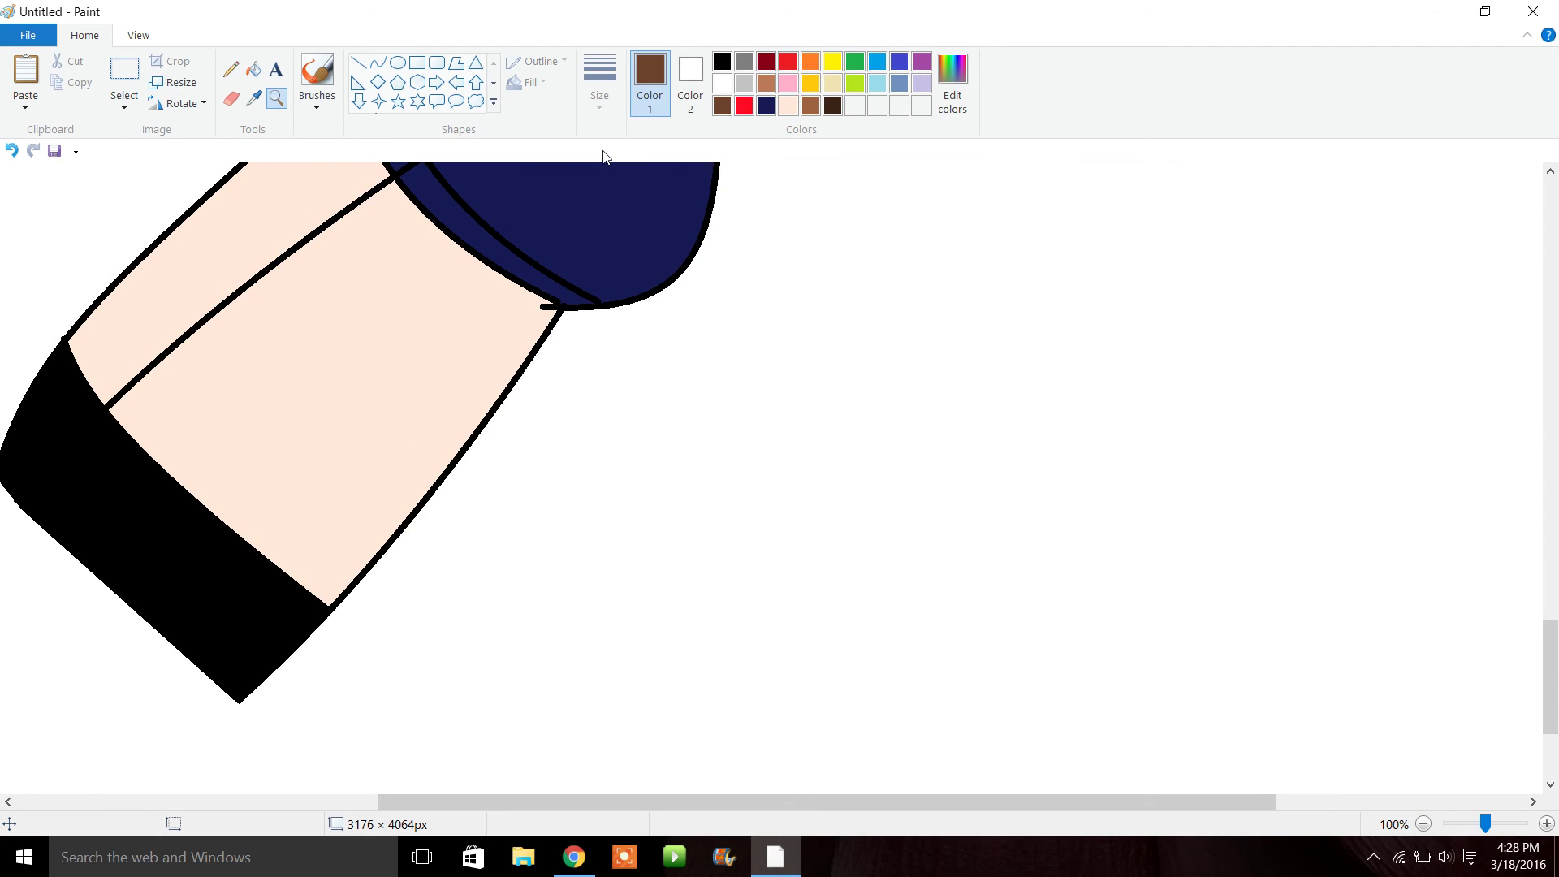
pyautogui.moveTo(1547, 646); pyautogui.dragTo(1548, 611)
pyautogui.click(480, 300)
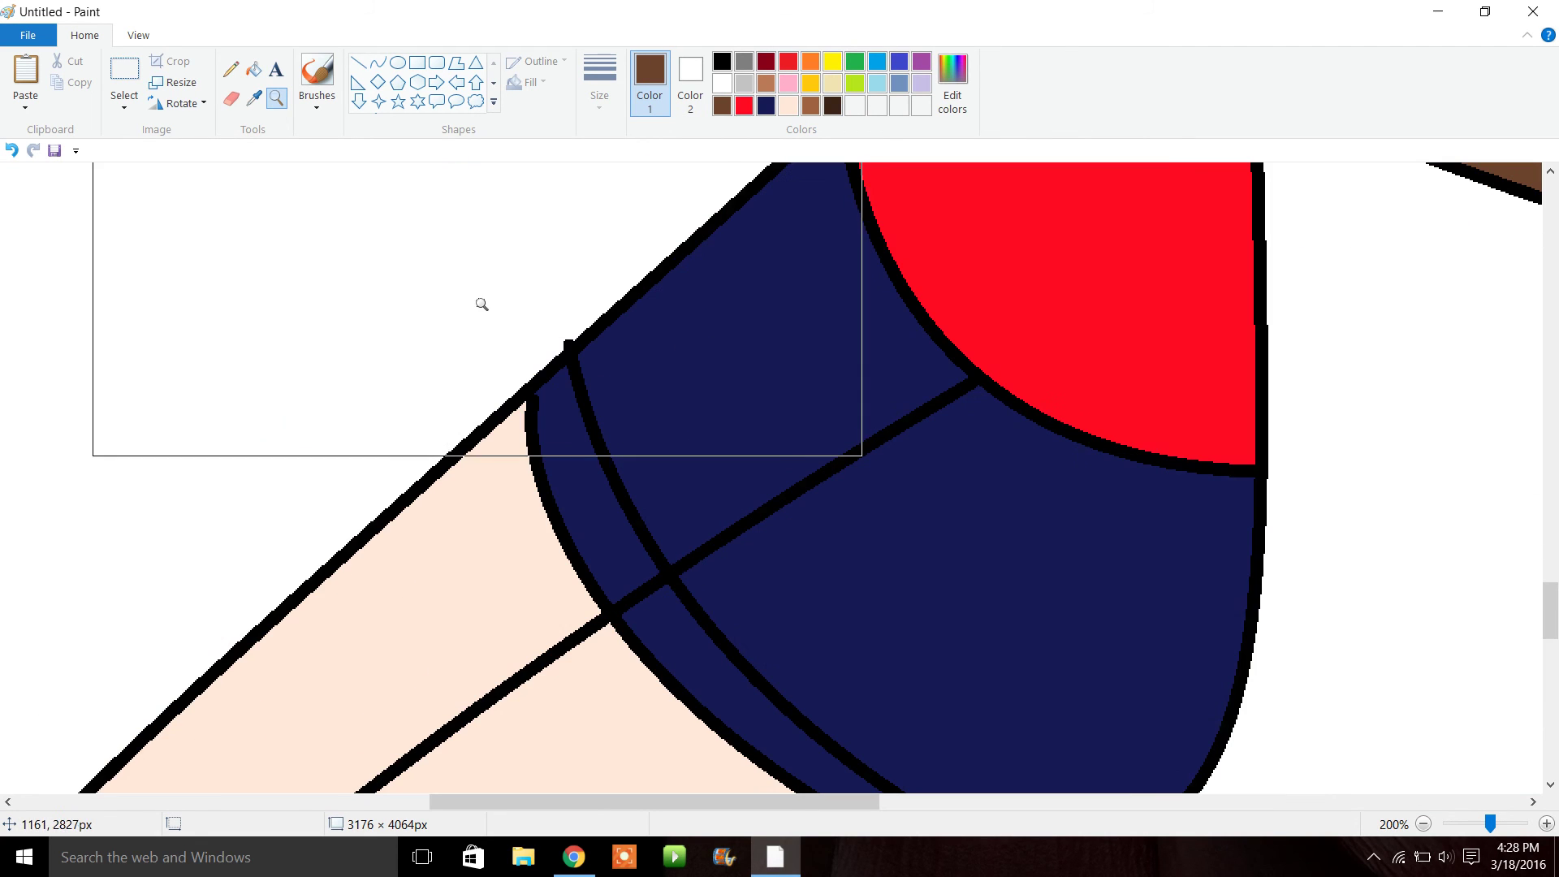
pyautogui.click(899, 63)
pyautogui.click(793, 344)
pyautogui.click(918, 484)
pyautogui.click(609, 485)
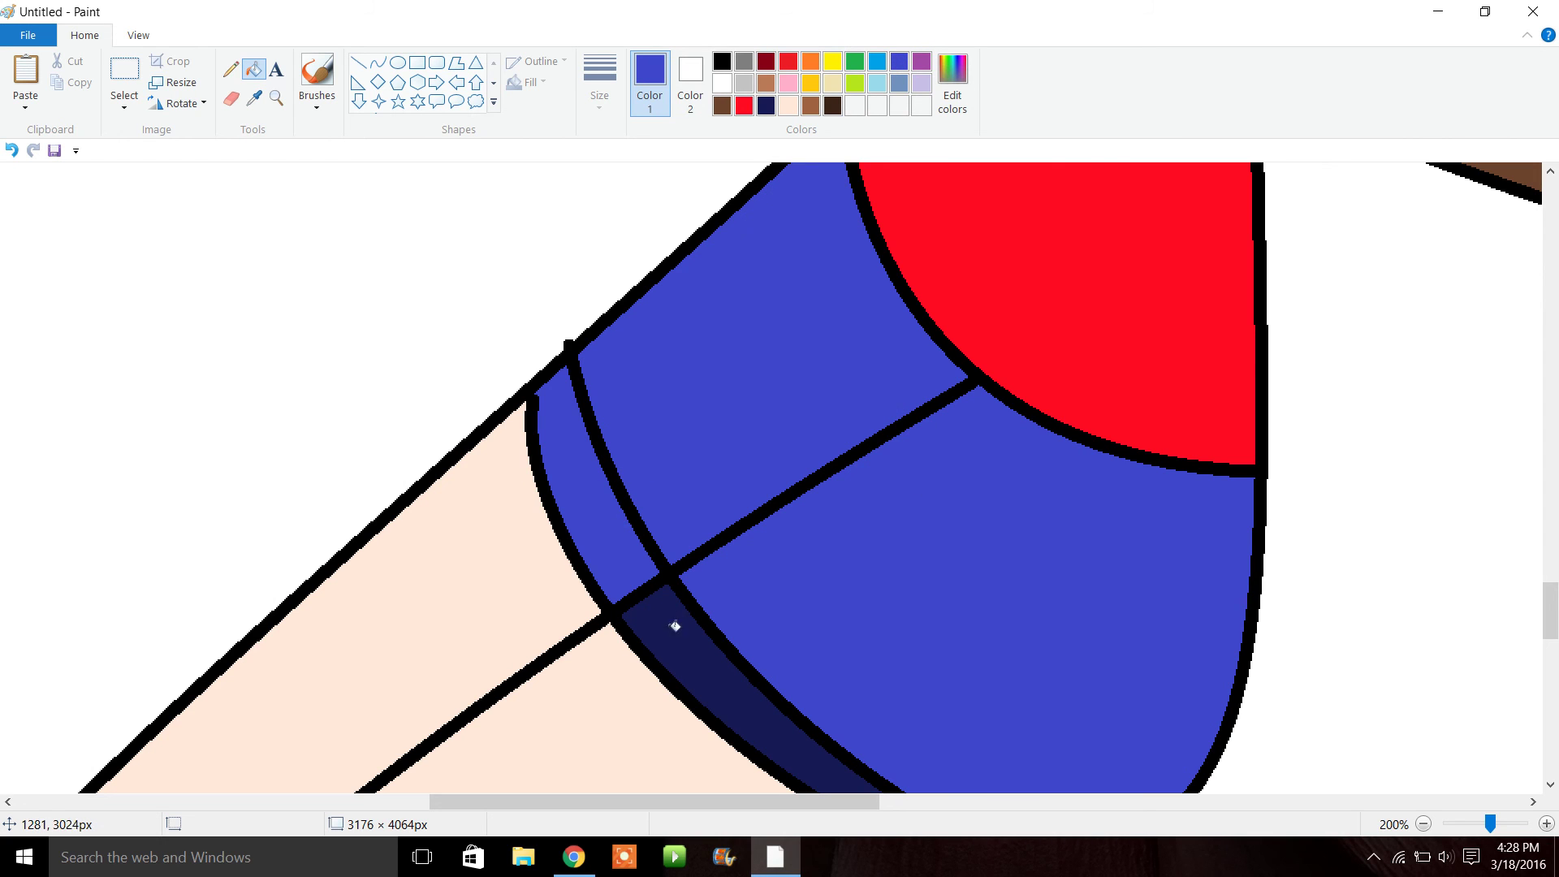
pyautogui.click(672, 622)
# View the whole figure, compare it with the reference video in Chrome and return to Paint
pyautogui.click(1424, 825)
pyautogui.click(1424, 826)
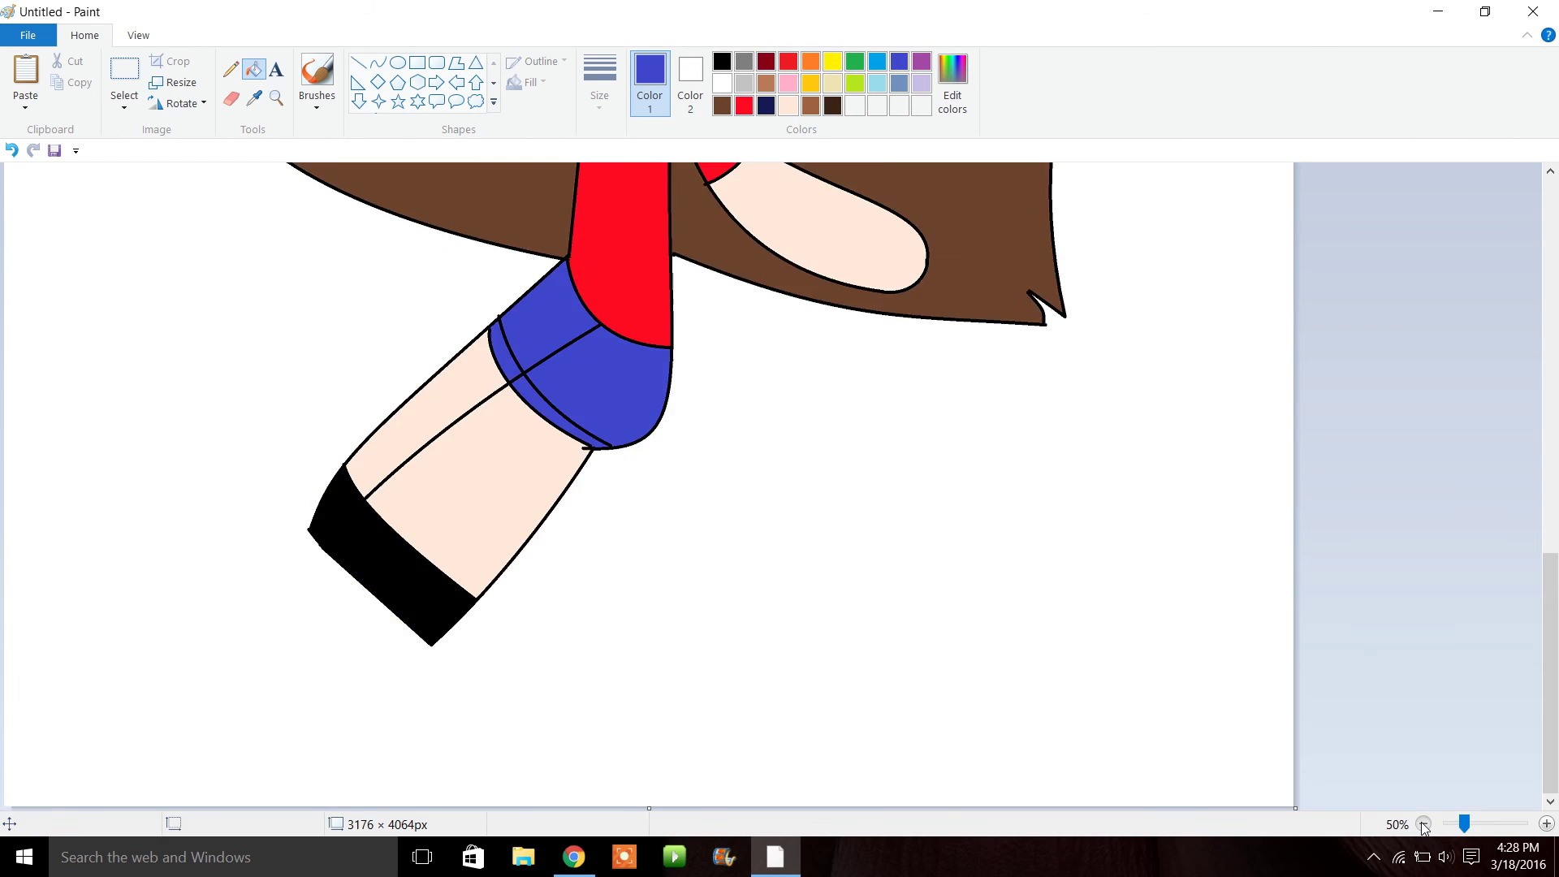
pyautogui.click(1423, 825)
pyautogui.click(1423, 825)
pyautogui.click(574, 859)
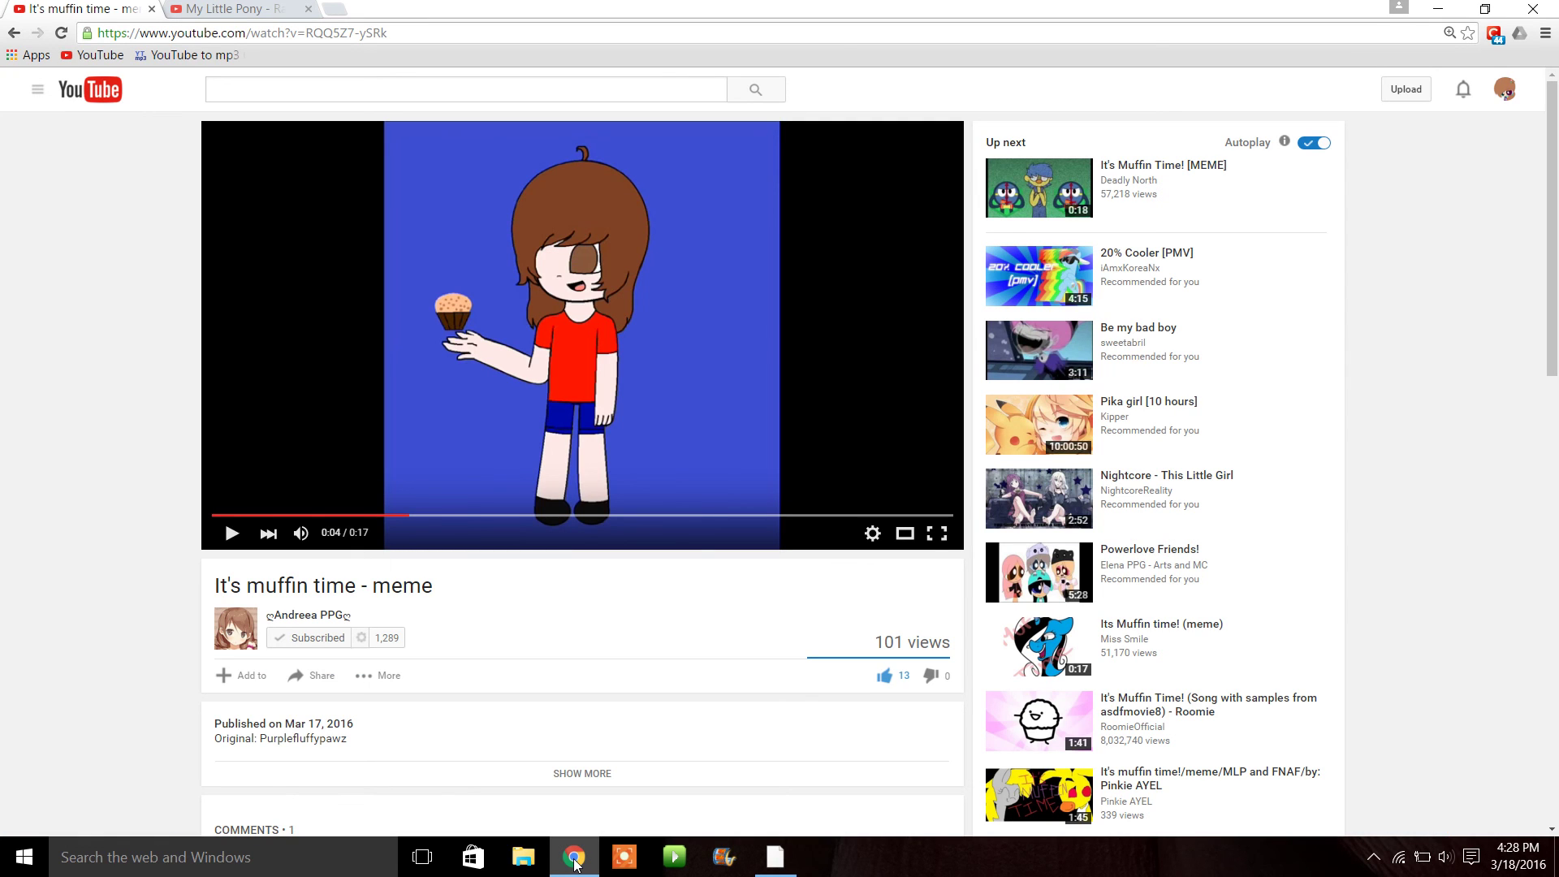
pyautogui.click(774, 863)
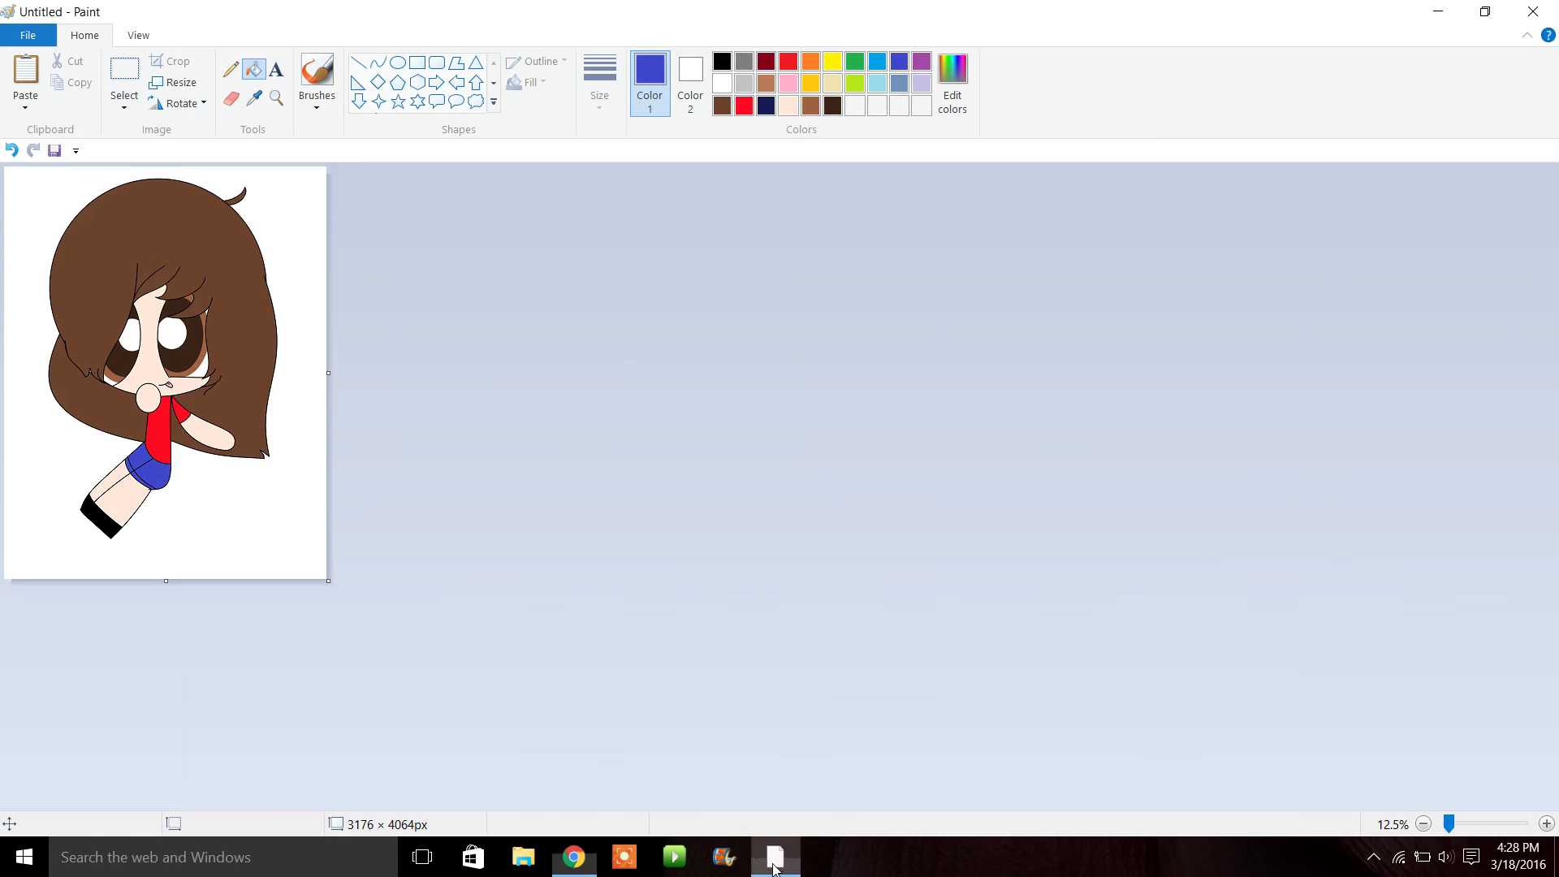
pyautogui.click(1373, 858)
pyautogui.click(1314, 776)
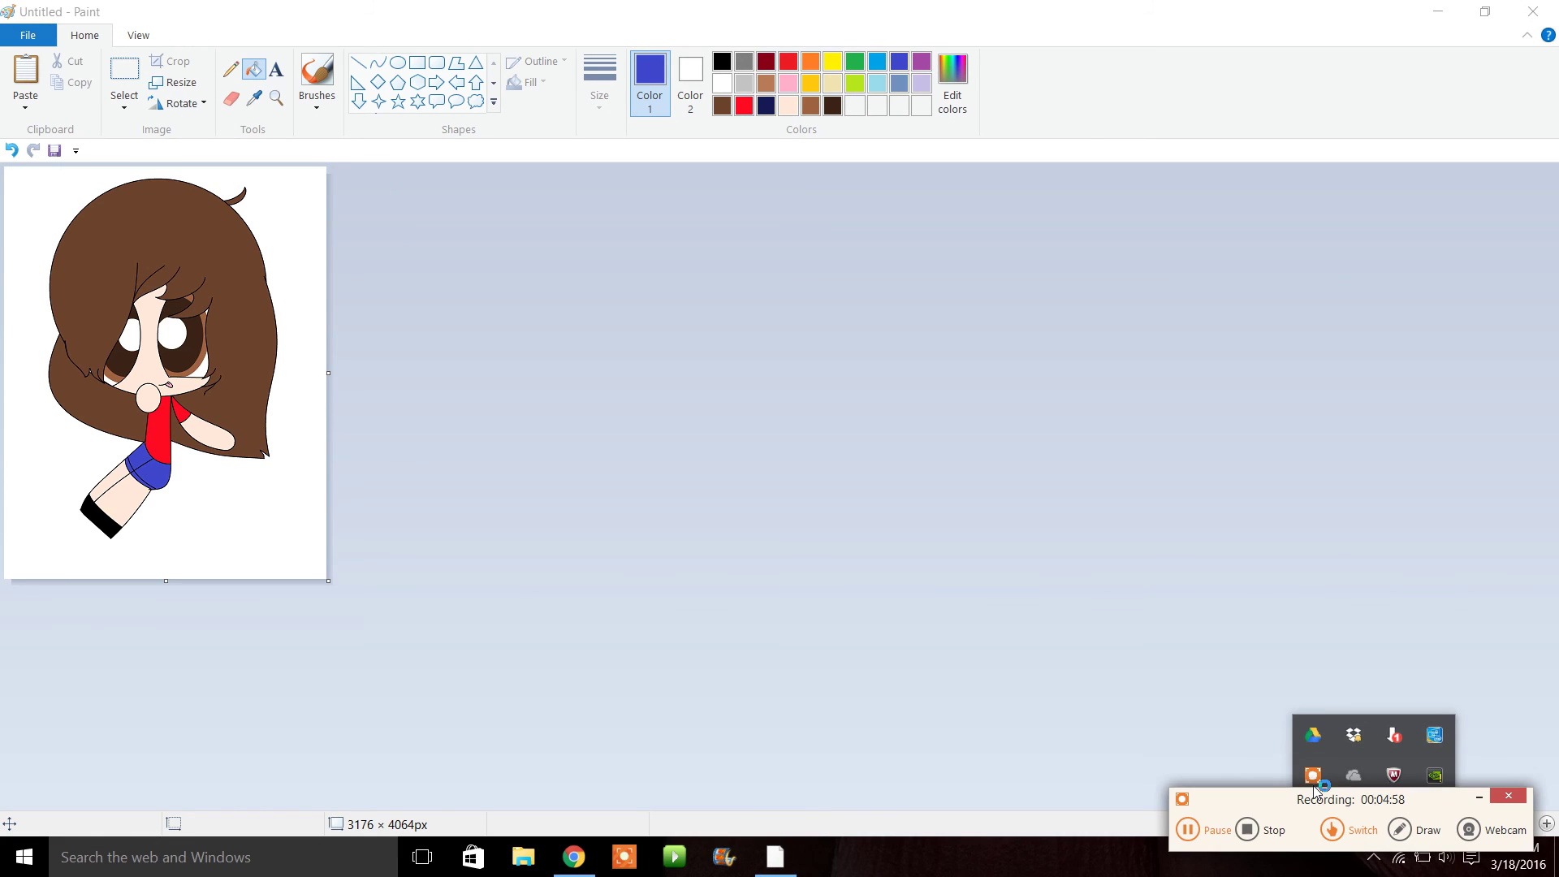